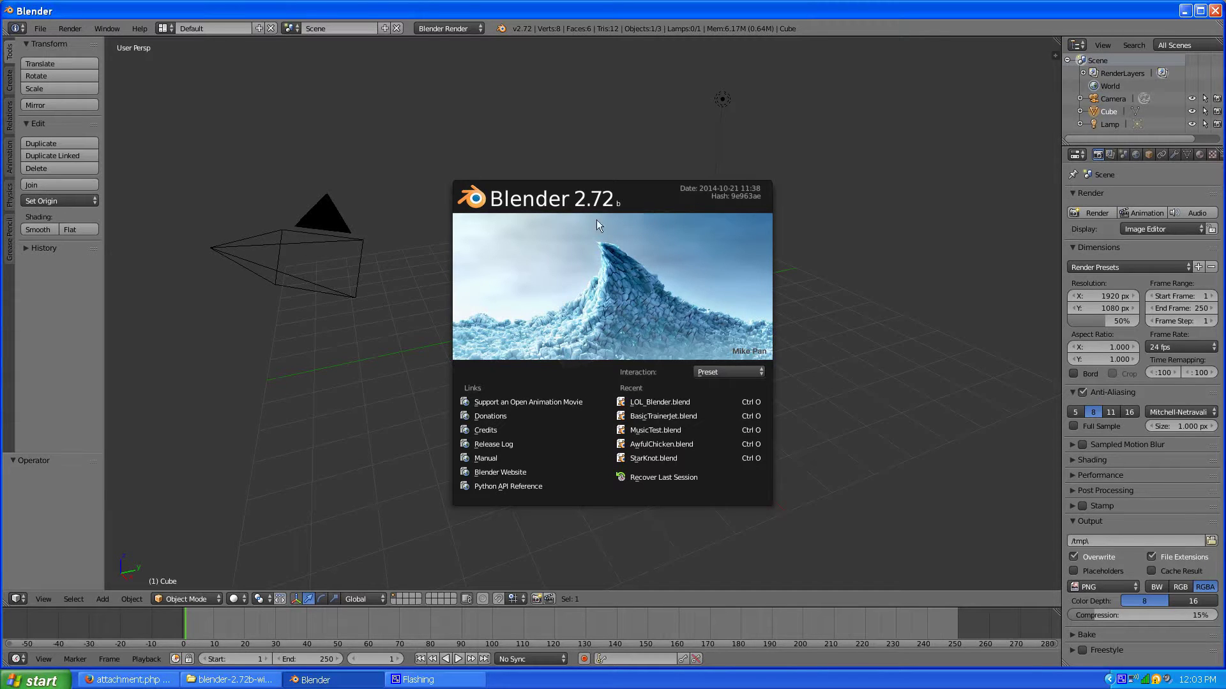
Step: Dismiss the splash screen and set the render engine to Cycles Render on the default cube scene
{"action": "left_click", "coordinate": [613, 246]}
{"action": "scroll", "coordinate": [494, 284], "scroll_direction": "up", "scroll_amount": 2}
{"action": "scroll", "coordinate": [495, 284], "scroll_direction": "up", "scroll_amount": 1}
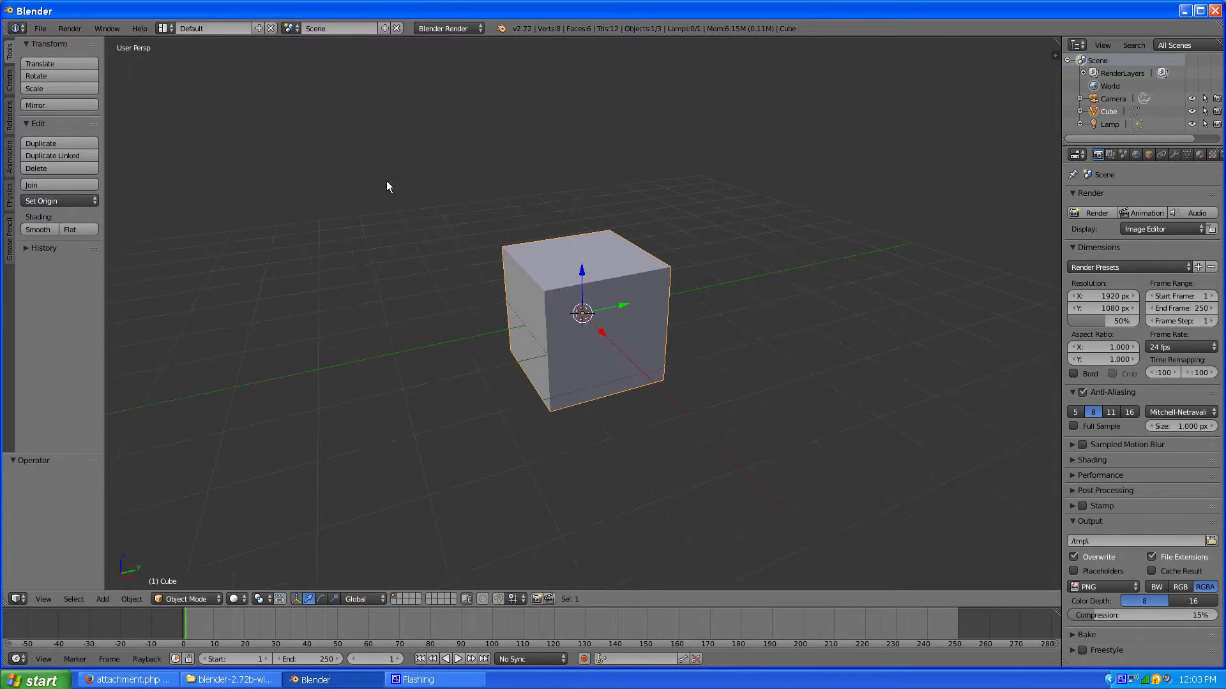
{"action": "left_click", "coordinate": [448, 30]}
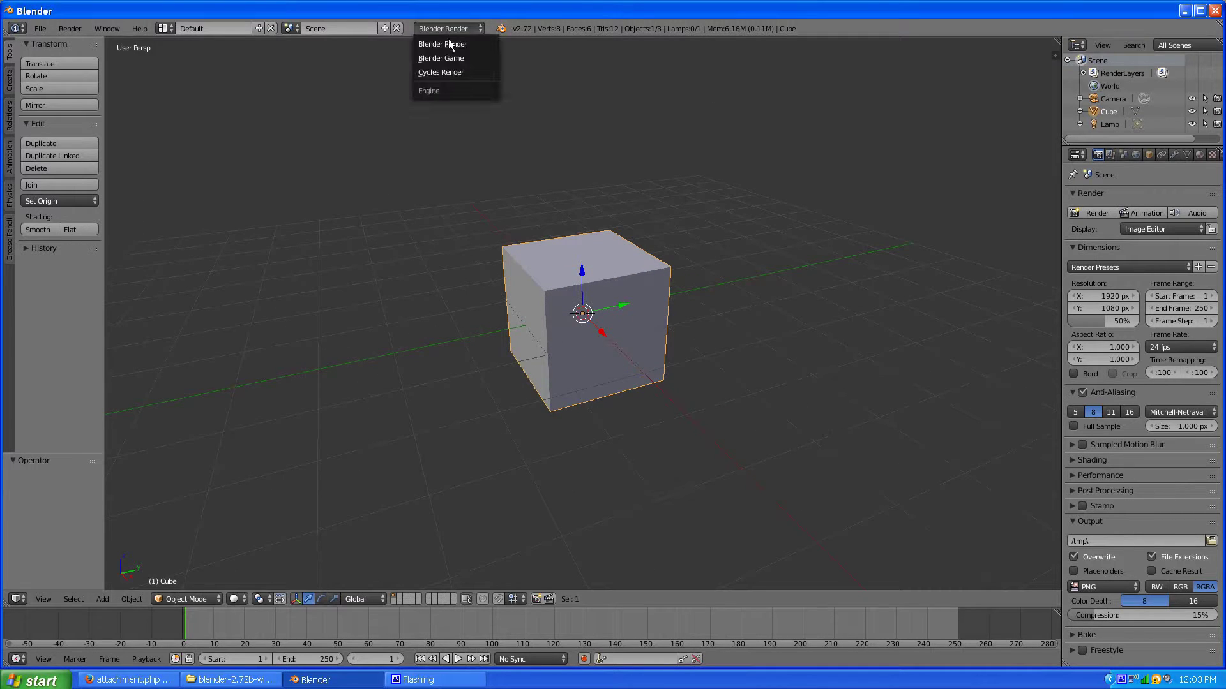
{"action": "left_click", "coordinate": [452, 74]}
{"action": "scroll", "coordinate": [646, 235], "scroll_direction": "down", "scroll_amount": 3}
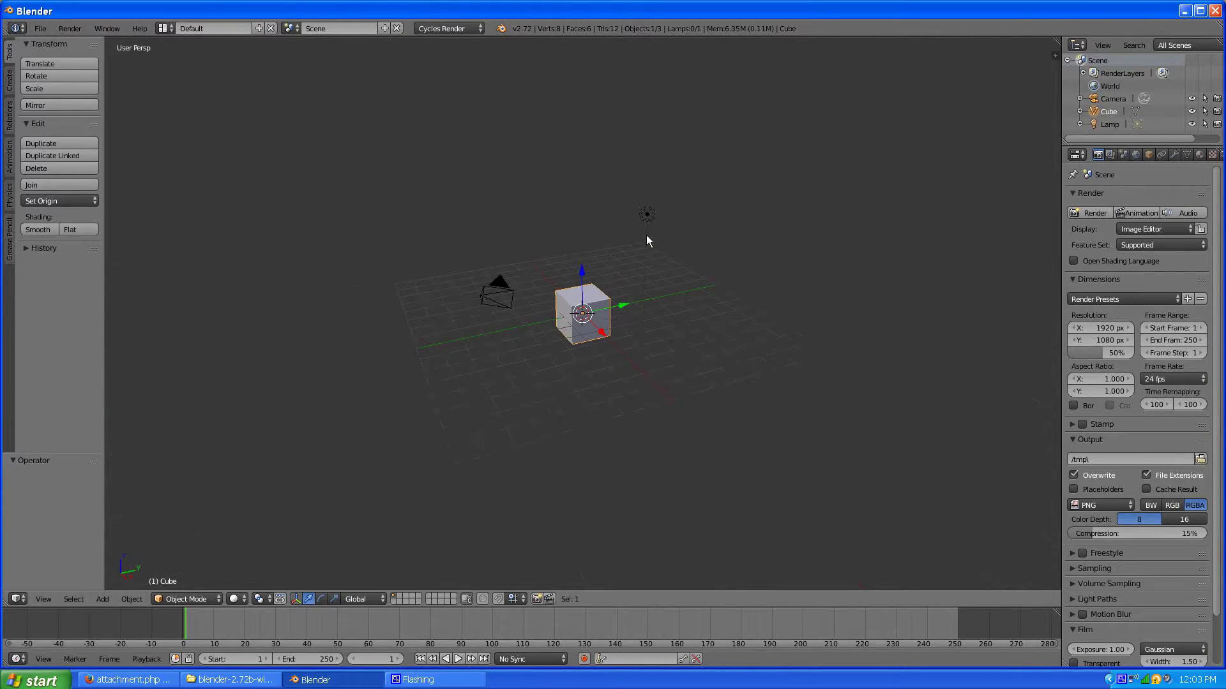
{"action": "scroll", "coordinate": [643, 239], "scroll_direction": "up", "scroll_amount": 2}
{"action": "middle_click_drag", "start_coordinate": [644, 267], "coordinate": [482, 199]}
{"action": "scroll", "coordinate": [326, 136], "scroll_direction": "up", "scroll_amount": 1}
{"action": "scroll", "coordinate": [327, 136], "scroll_direction": "up", "scroll_amount": 1}
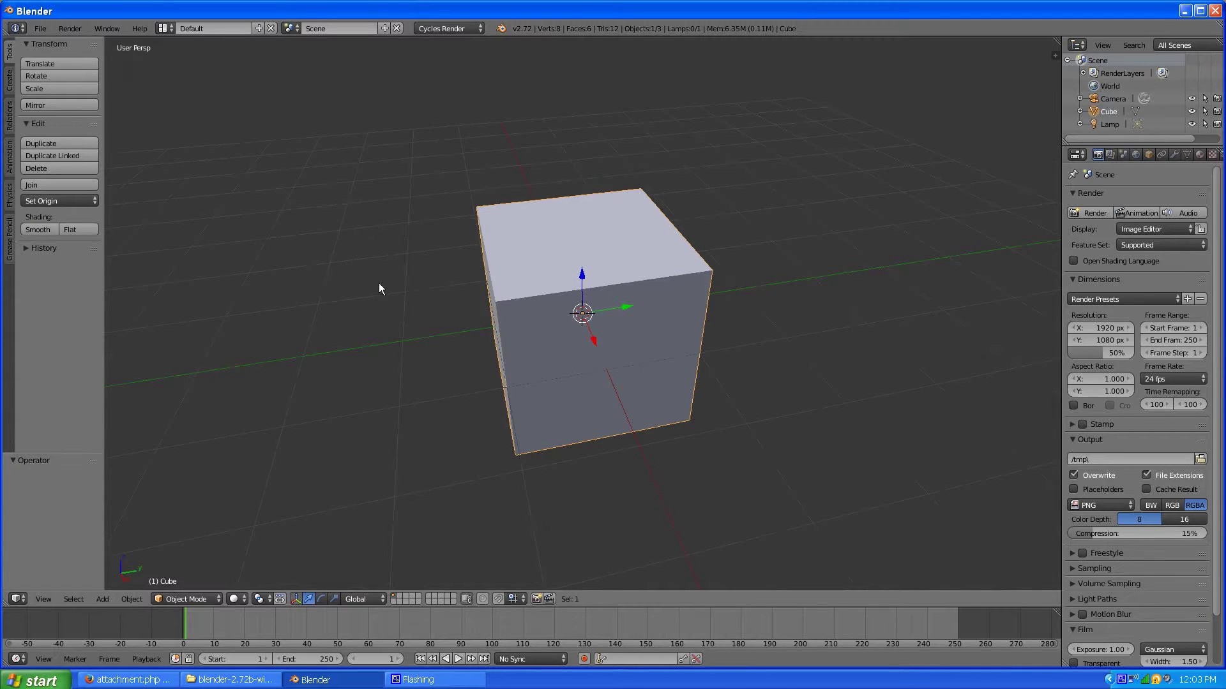
{"action": "middle_click_drag", "start_coordinate": [379, 289], "coordinate": [417, 275]}
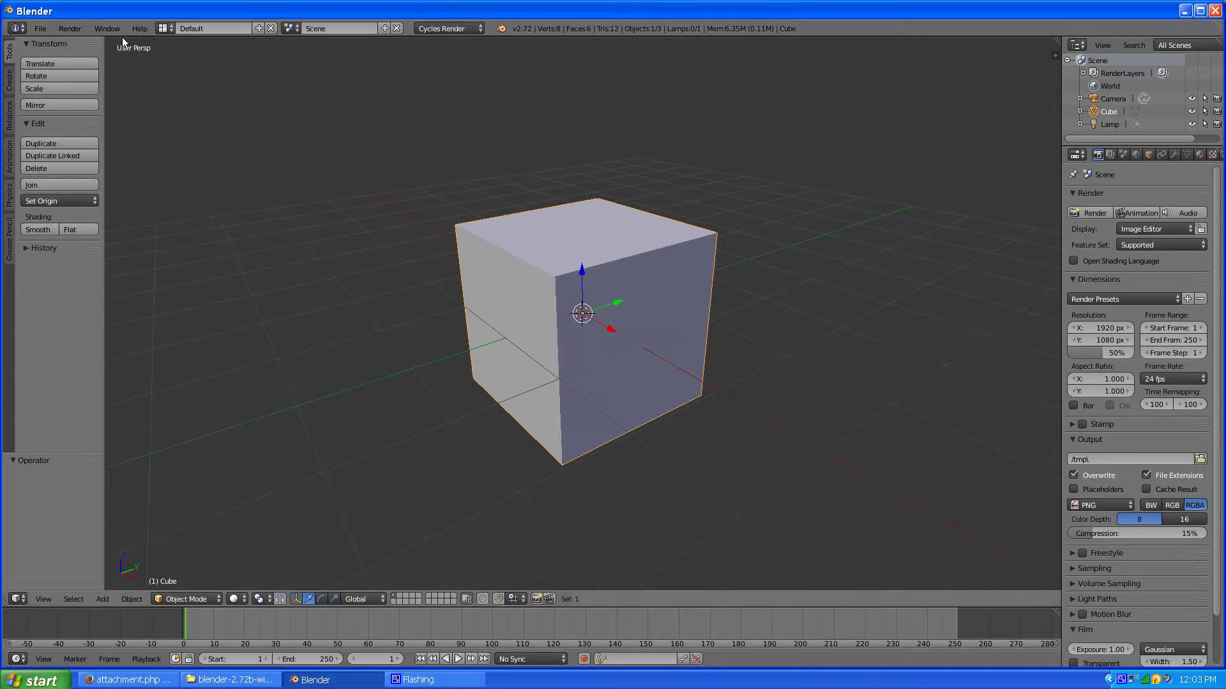
Step: Delete the default cube and add a Suzanne monkey head in its place
{"action": "left_click", "coordinate": [167, 26]}
{"action": "left_click", "coordinate": [11, 81]}
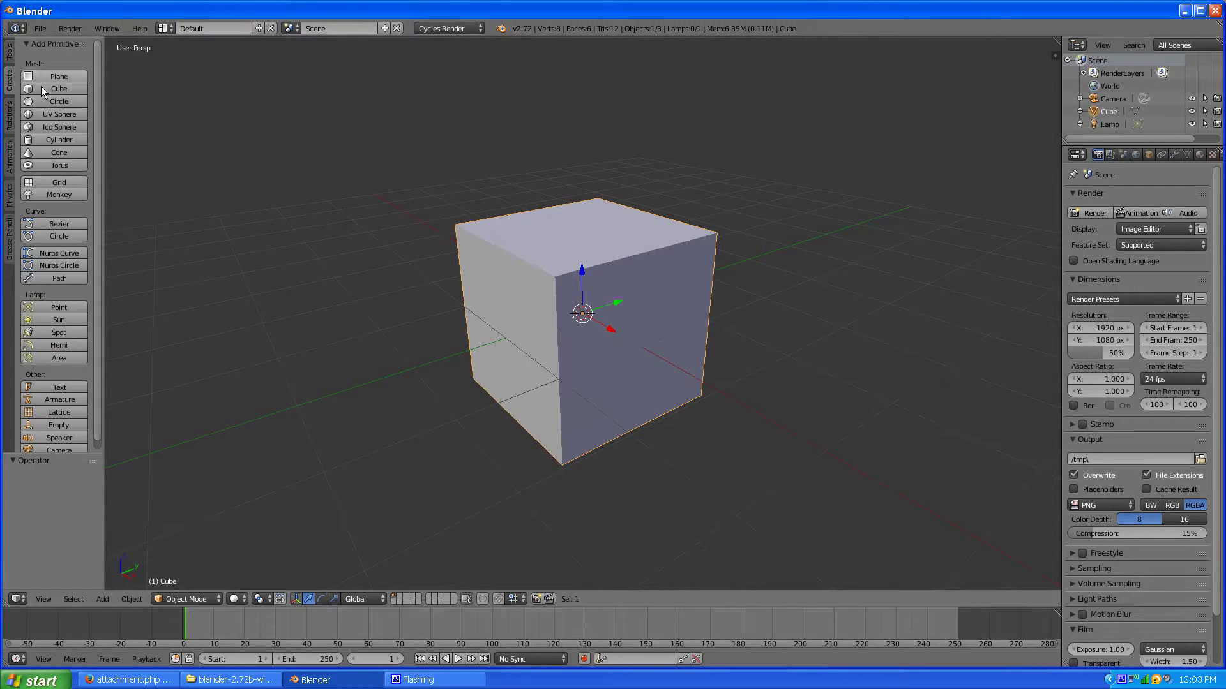
{"action": "key", "text": "x"}
{"action": "left_click", "coordinate": [573, 292]}
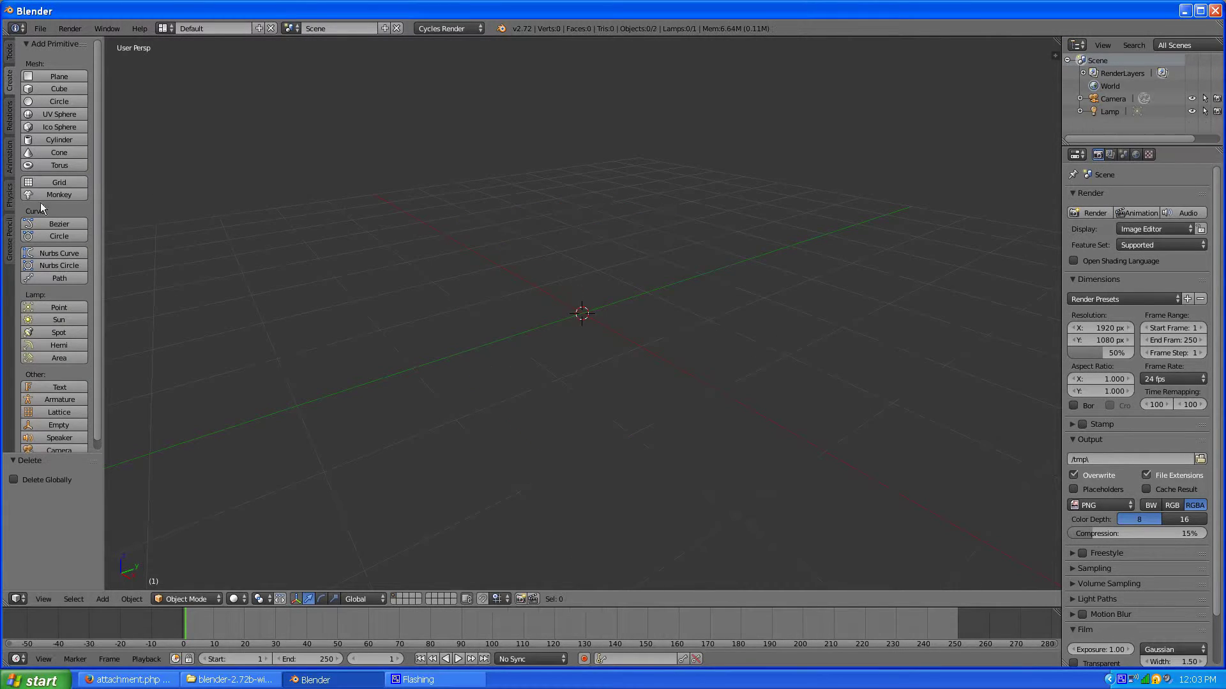
{"action": "left_click", "coordinate": [58, 194]}
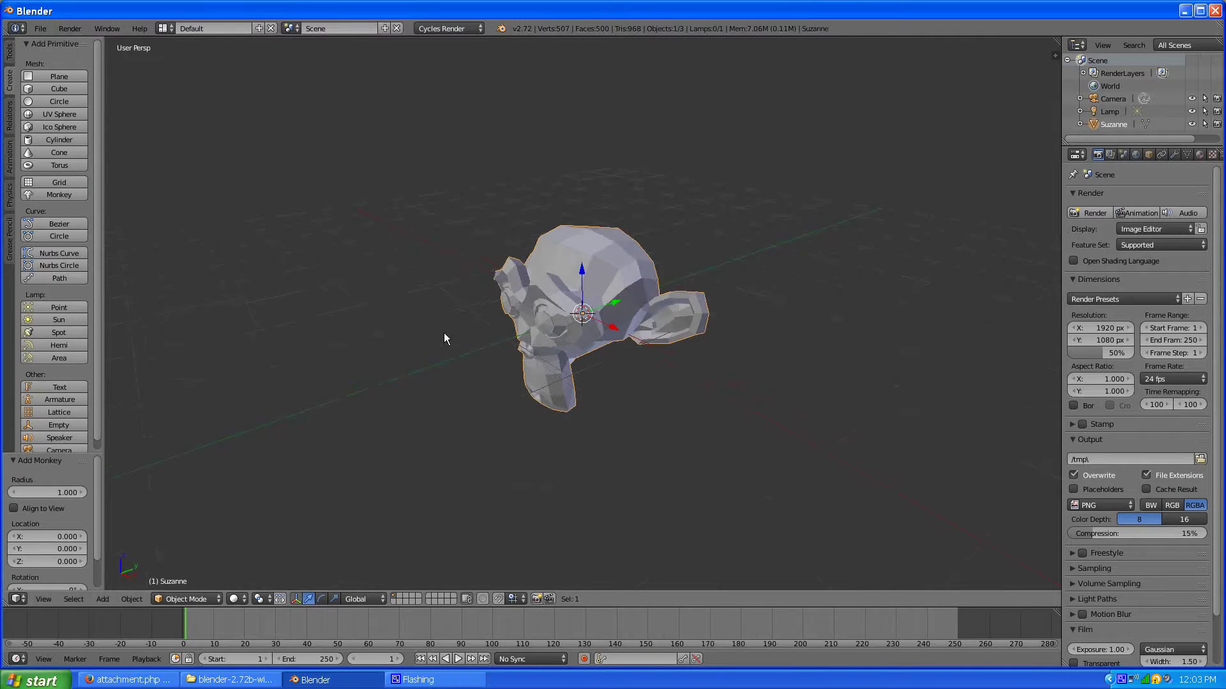
{"action": "middle_click_drag", "start_coordinate": [434, 335], "coordinate": [518, 309]}
{"action": "scroll", "coordinate": [626, 332], "scroll_direction": "up", "scroll_amount": 2}
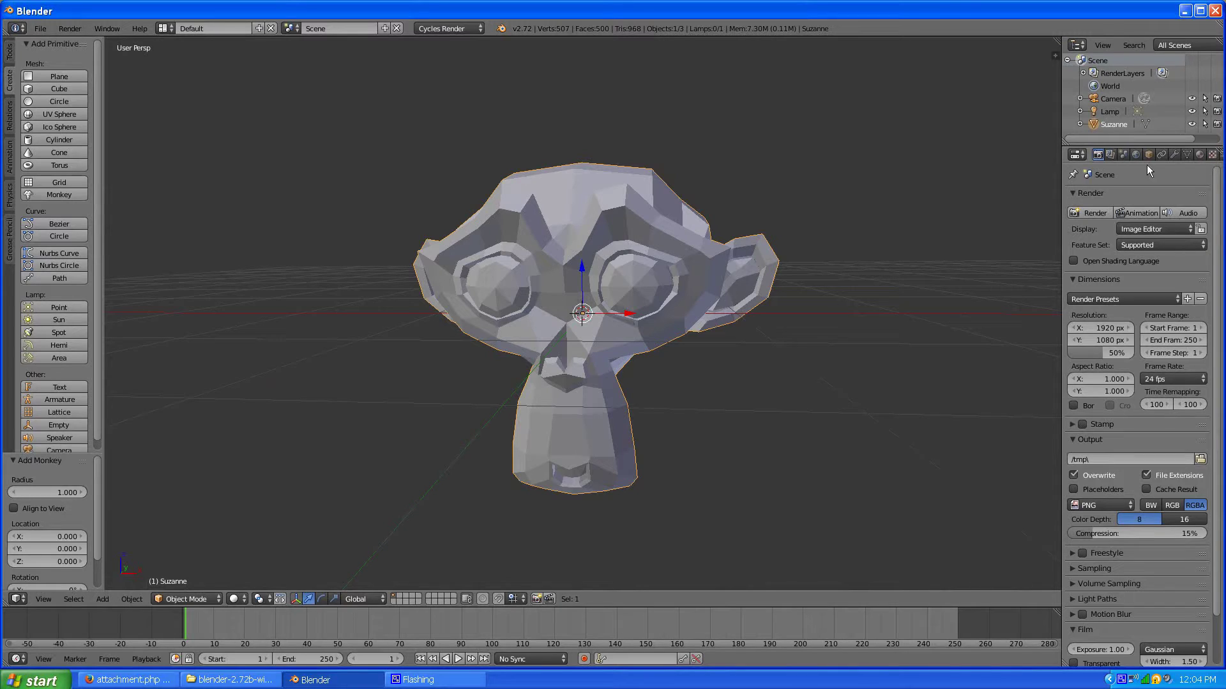
Step: Give Suzanne a Subdivision Surface modifier at View level 2 and smooth shading
{"action": "left_click", "coordinate": [1174, 154]}
{"action": "left_click", "coordinate": [1140, 197]}
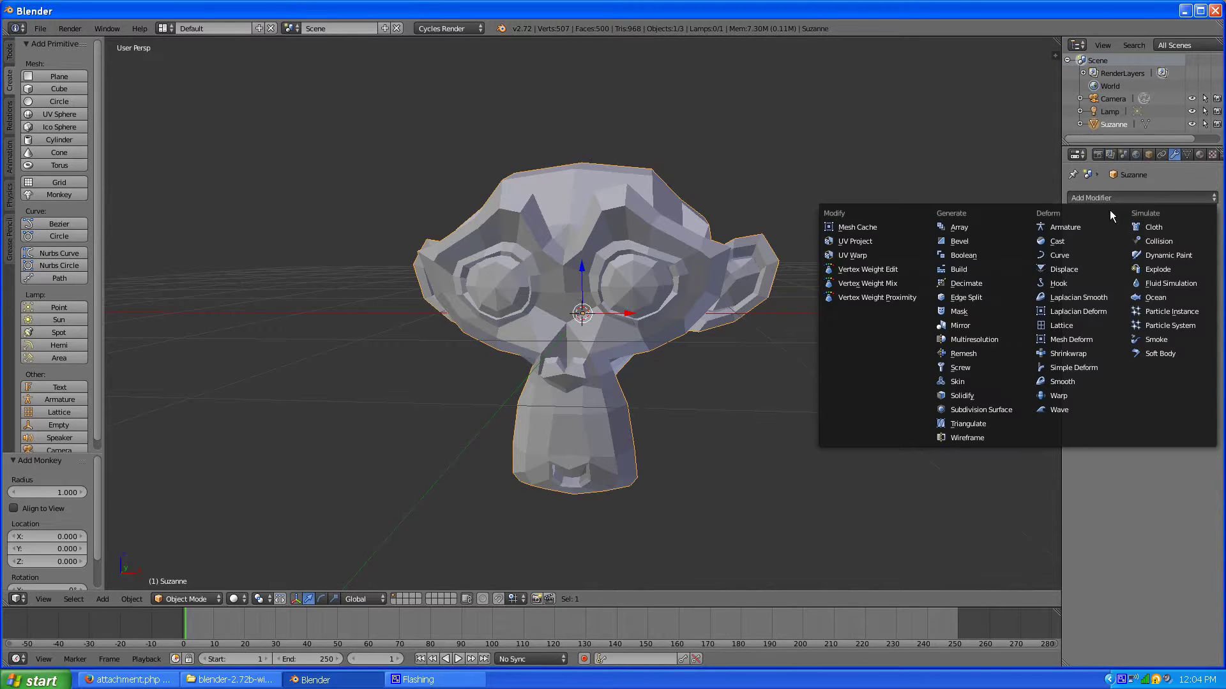
{"action": "left_click", "coordinate": [998, 410]}
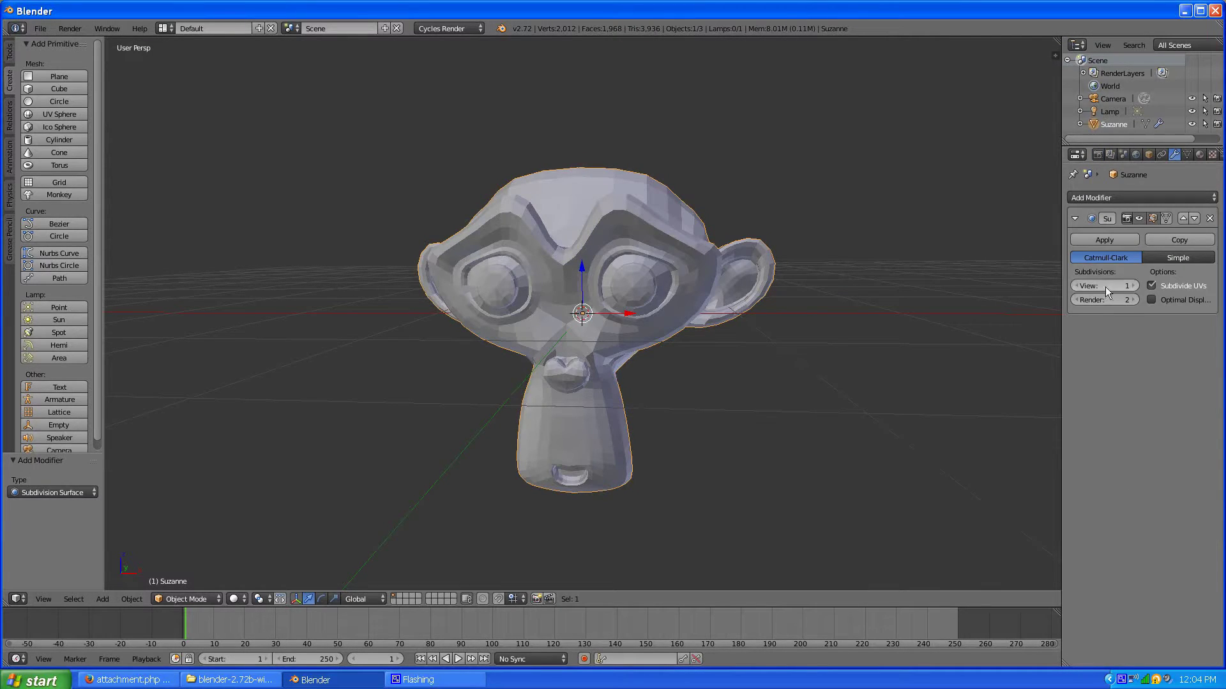
{"action": "left_click", "coordinate": [1135, 286]}
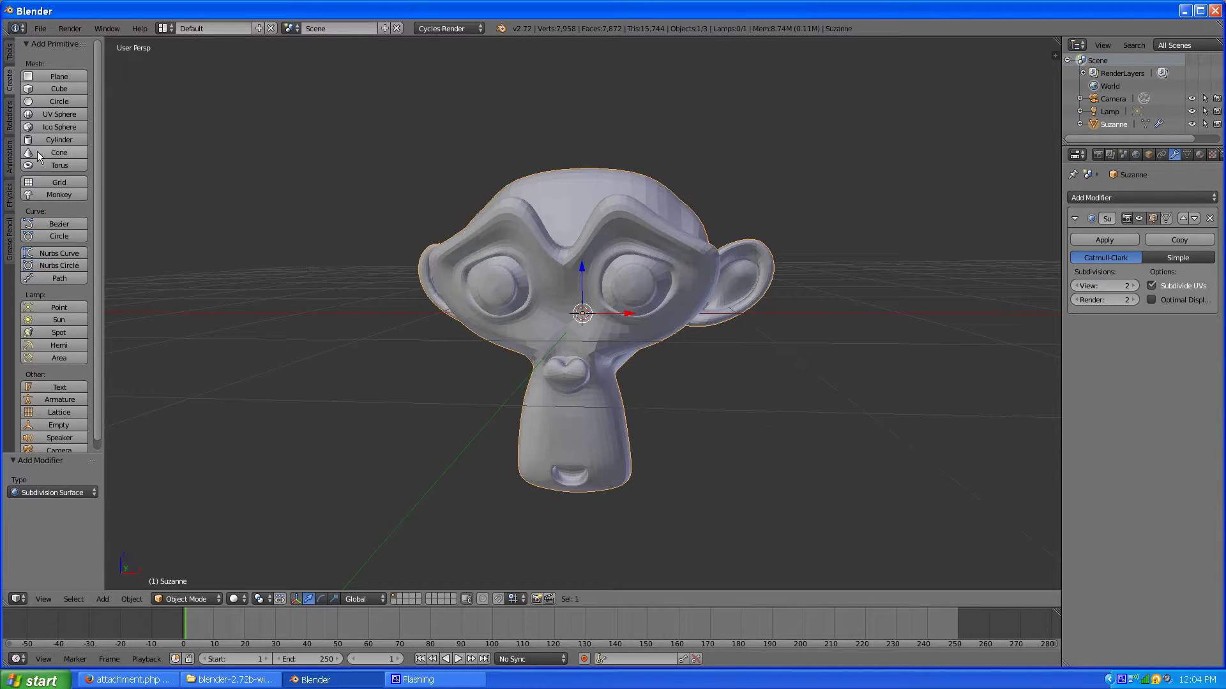
{"action": "left_click", "coordinate": [12, 64]}
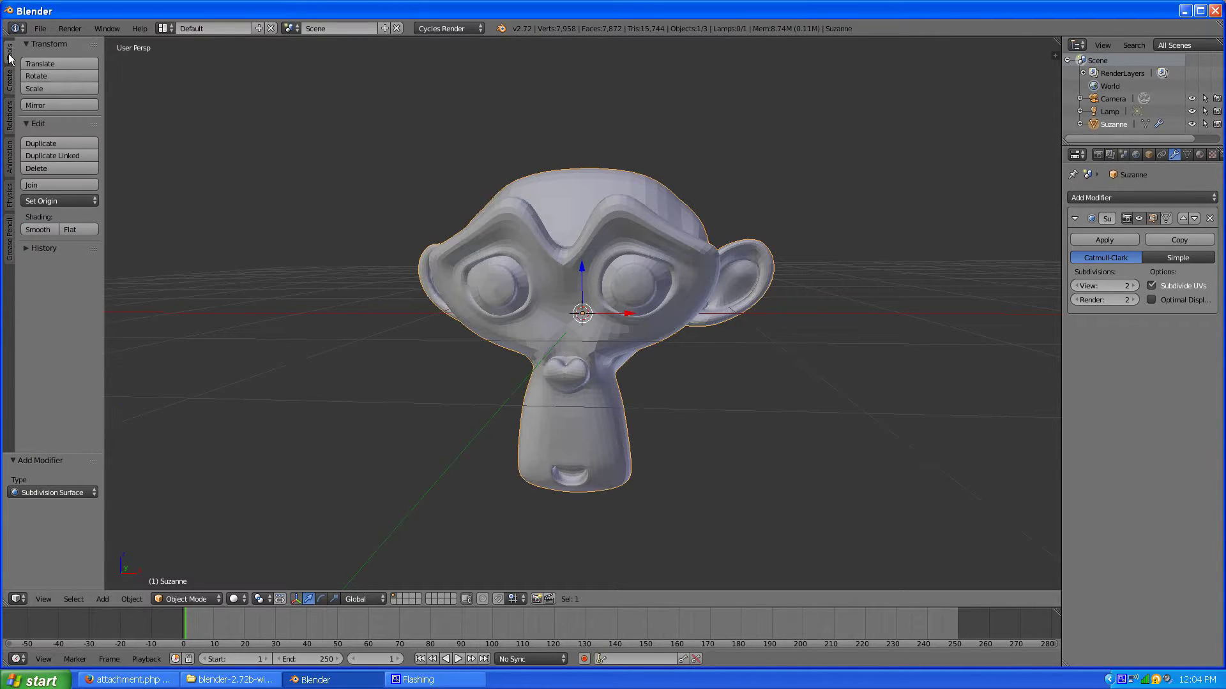
{"action": "left_click", "coordinate": [39, 230]}
{"action": "mouse_move", "coordinate": [533, 325]}
{"action": "middle_mouse_down"}
{"action": "mouse_move", "coordinate": [438, 328]}
{"action": "mouse_move", "coordinate": [751, 394]}
{"action": "mouse_move", "coordinate": [649, 400]}
{"action": "mouse_move", "coordinate": [685, 403]}
{"action": "middle_mouse_up"}
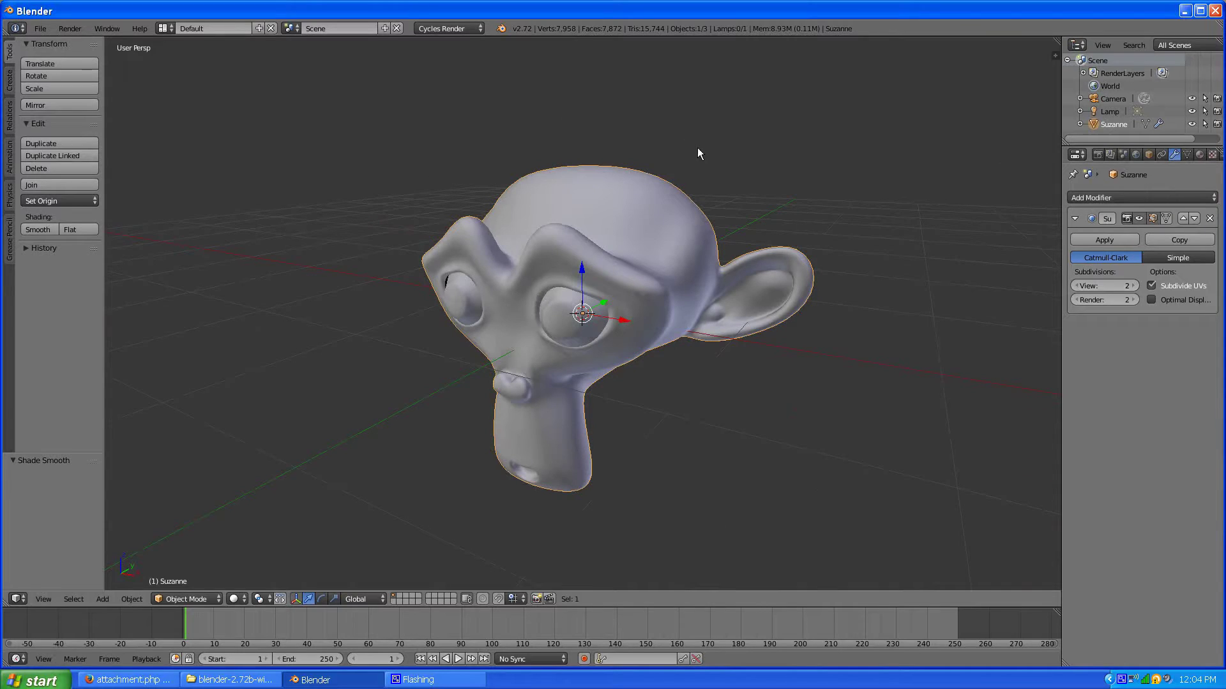
Step: Create a new material for Suzanne with a Glossy BSDF surface shader
{"action": "left_click", "coordinate": [1199, 154]}
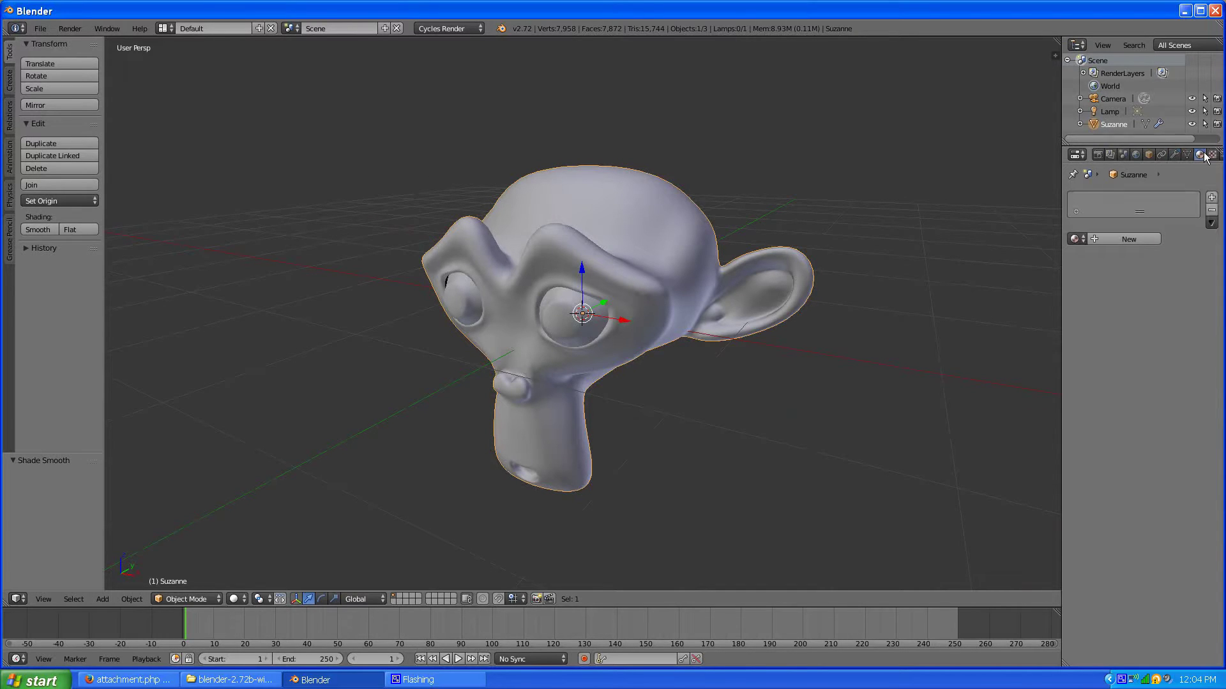
{"action": "left_click", "coordinate": [1102, 239]}
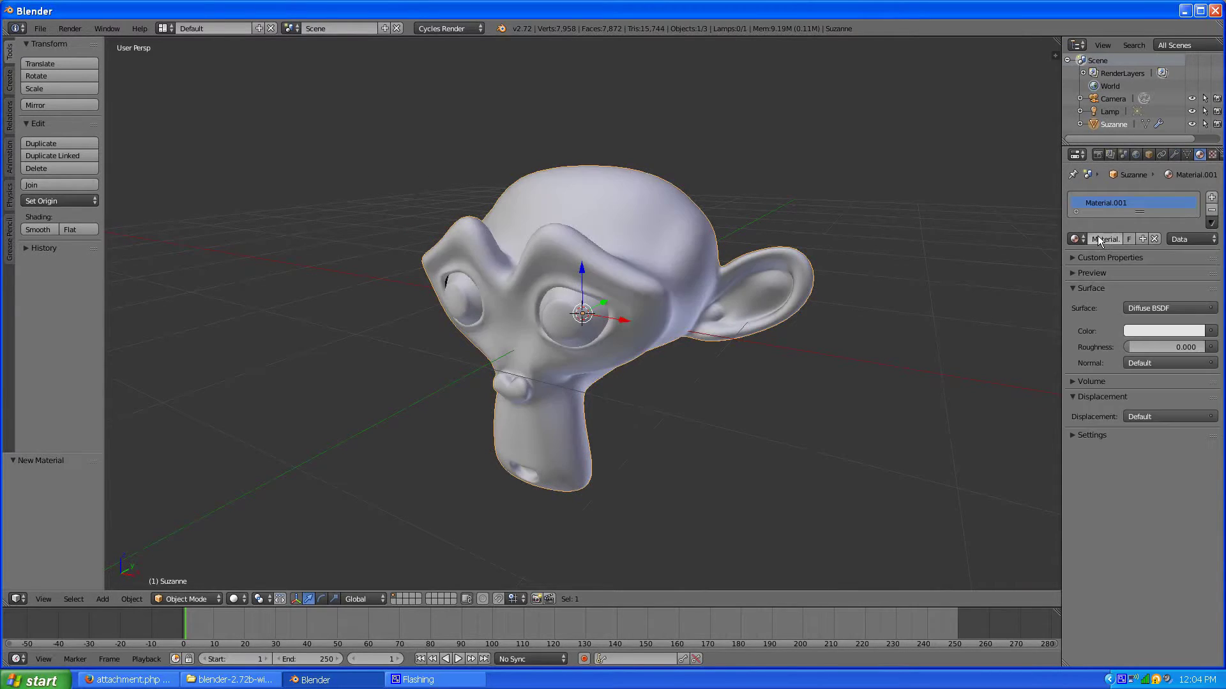
{"action": "left_click", "coordinate": [1169, 308]}
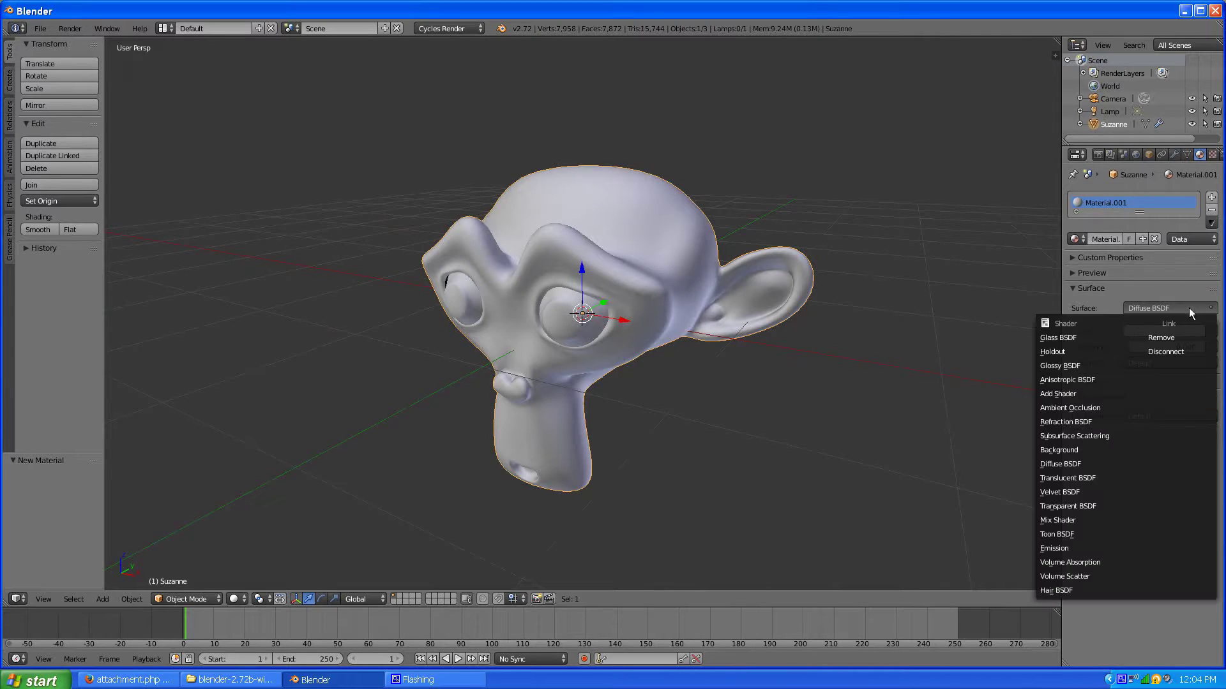
{"action": "left_click", "coordinate": [1088, 356]}
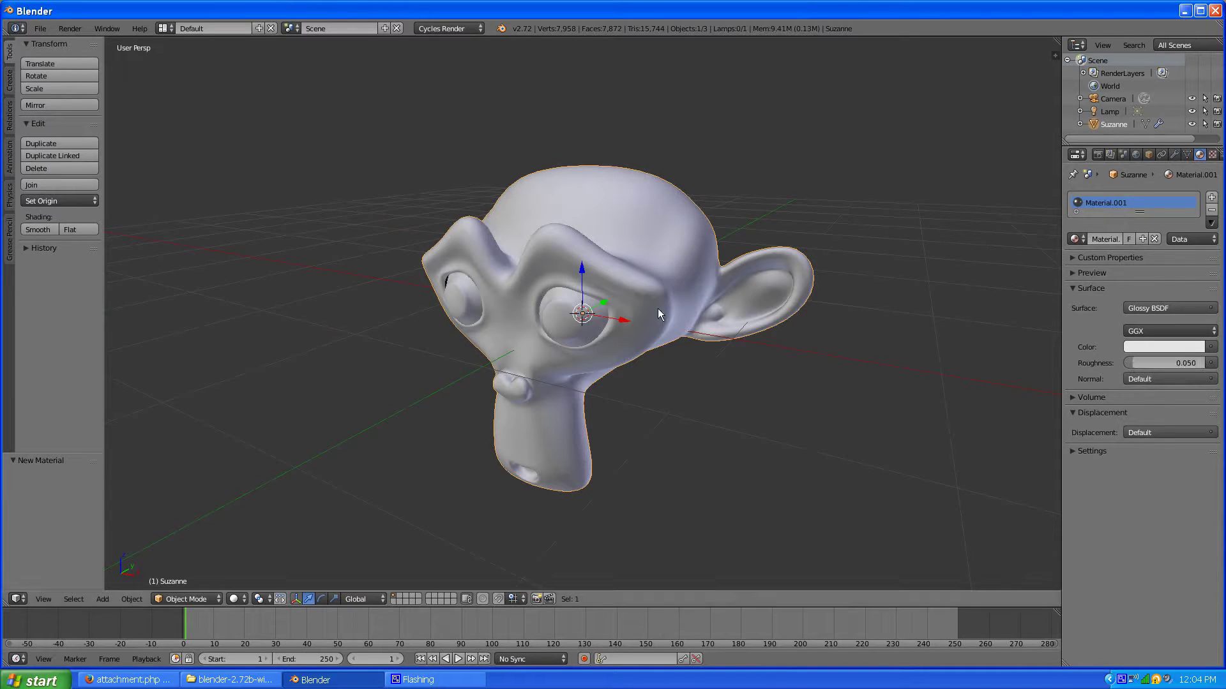
Step: Set the viewport shading to Rendered and orbit to inspect Suzanne's glossy reflections
{"action": "left_click", "coordinate": [233, 601]}
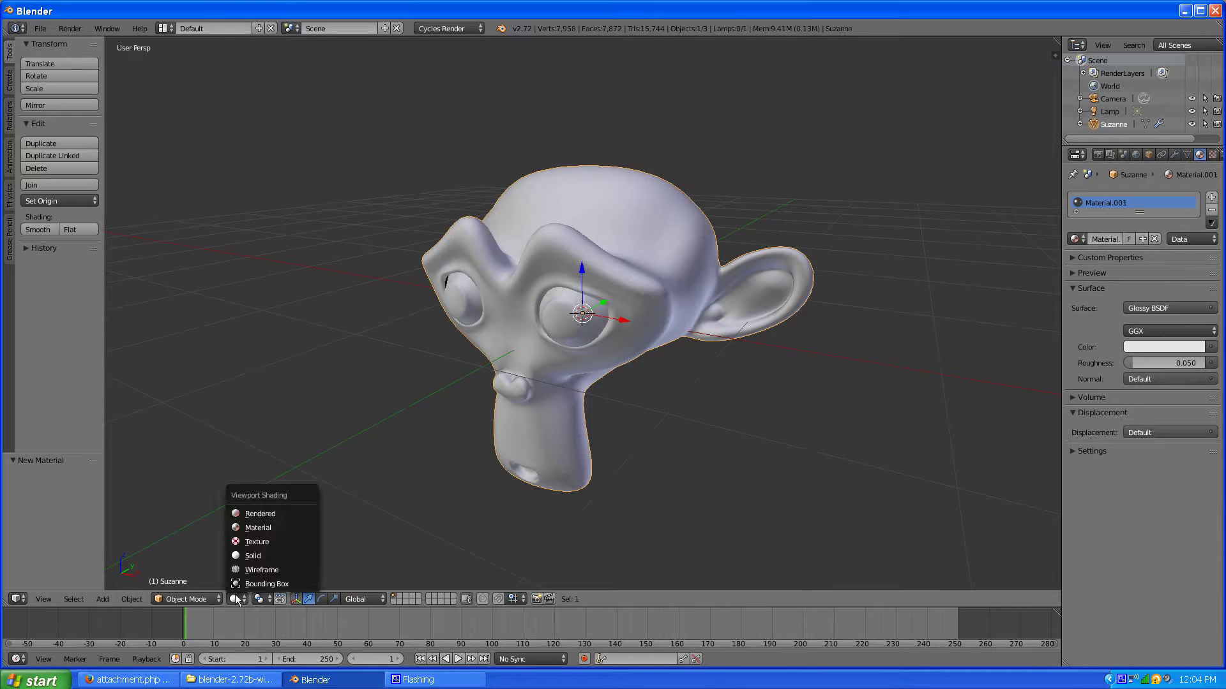
{"action": "left_click", "coordinate": [254, 514]}
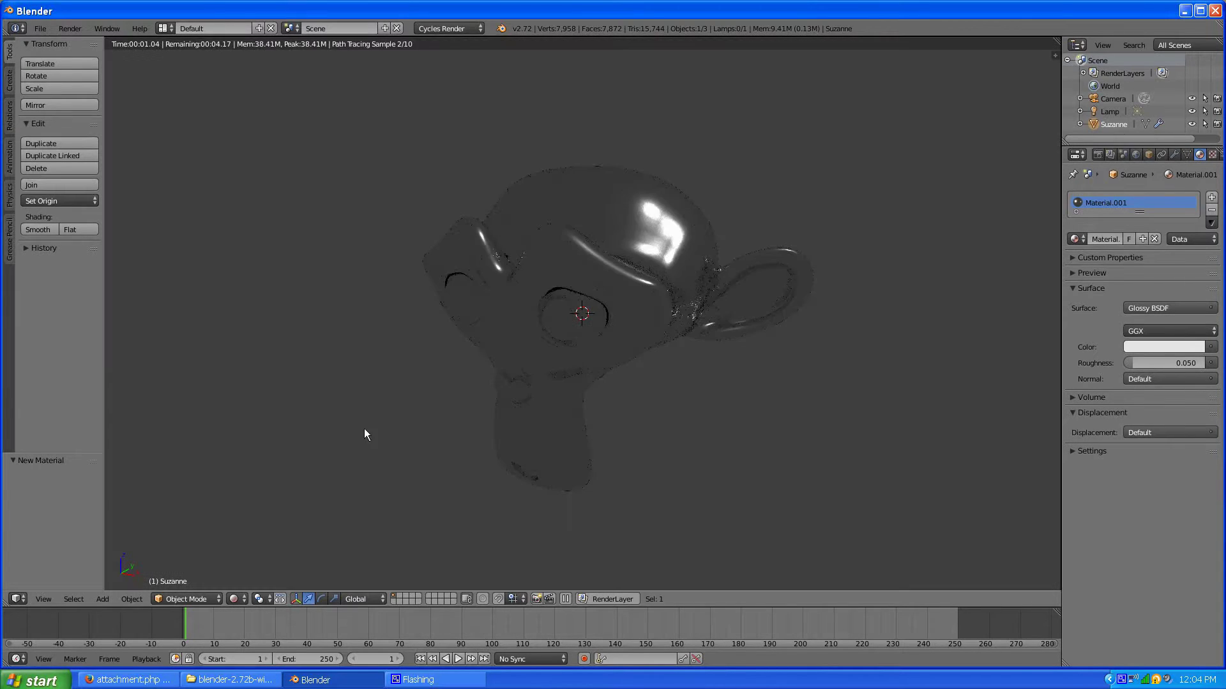
{"action": "middle_click_drag", "start_coordinate": [364, 429], "coordinate": [363, 399]}
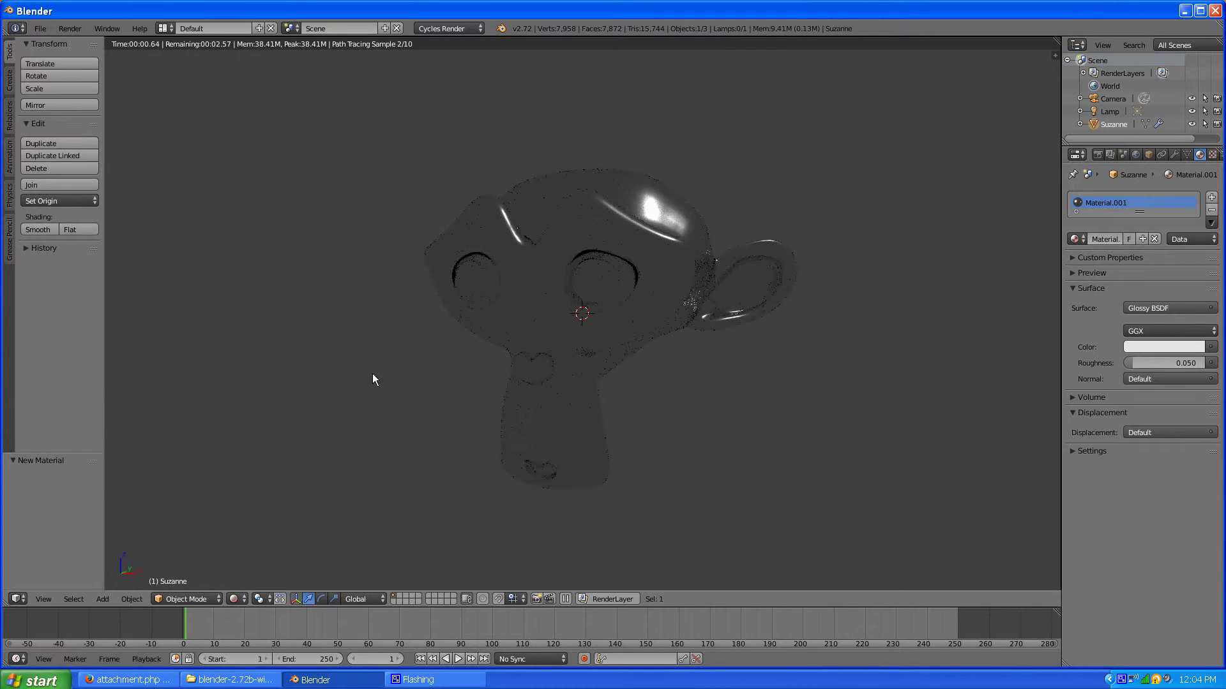
{"action": "middle_click_drag", "start_coordinate": [354, 364], "coordinate": [430, 349]}
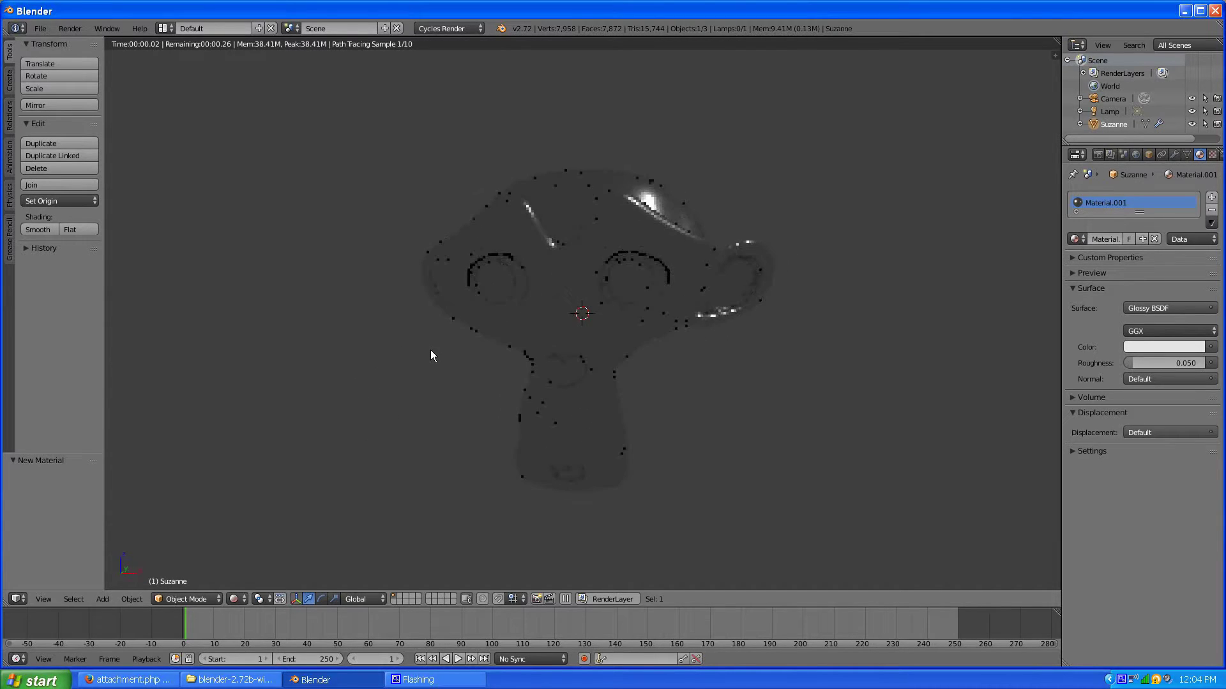
{"action": "middle_click_drag", "start_coordinate": [651, 270], "coordinate": [576, 315]}
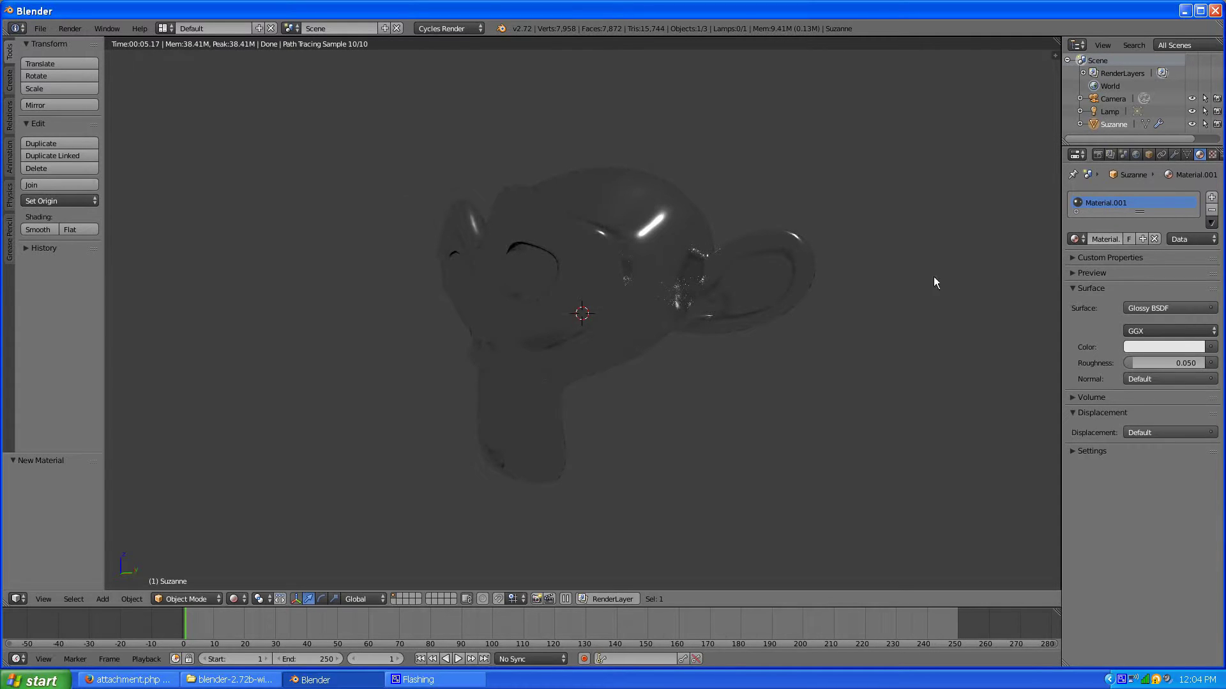
{"action": "mouse_move", "coordinate": [718, 260]}
{"action": "middle_mouse_down"}
{"action": "mouse_move", "coordinate": [718, 308]}
{"action": "mouse_move", "coordinate": [734, 260]}
{"action": "middle_mouse_up"}
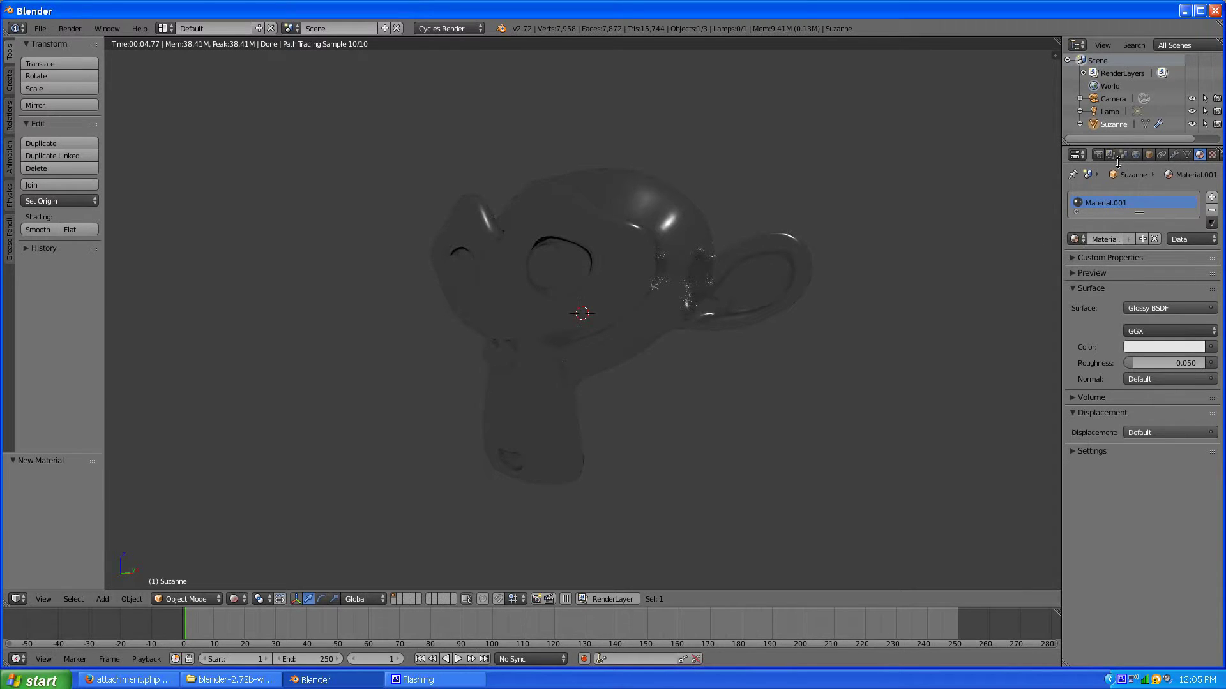
Step: Enable Use Nodes for the World so its surface is a Background shader
{"action": "left_click", "coordinate": [1137, 154]}
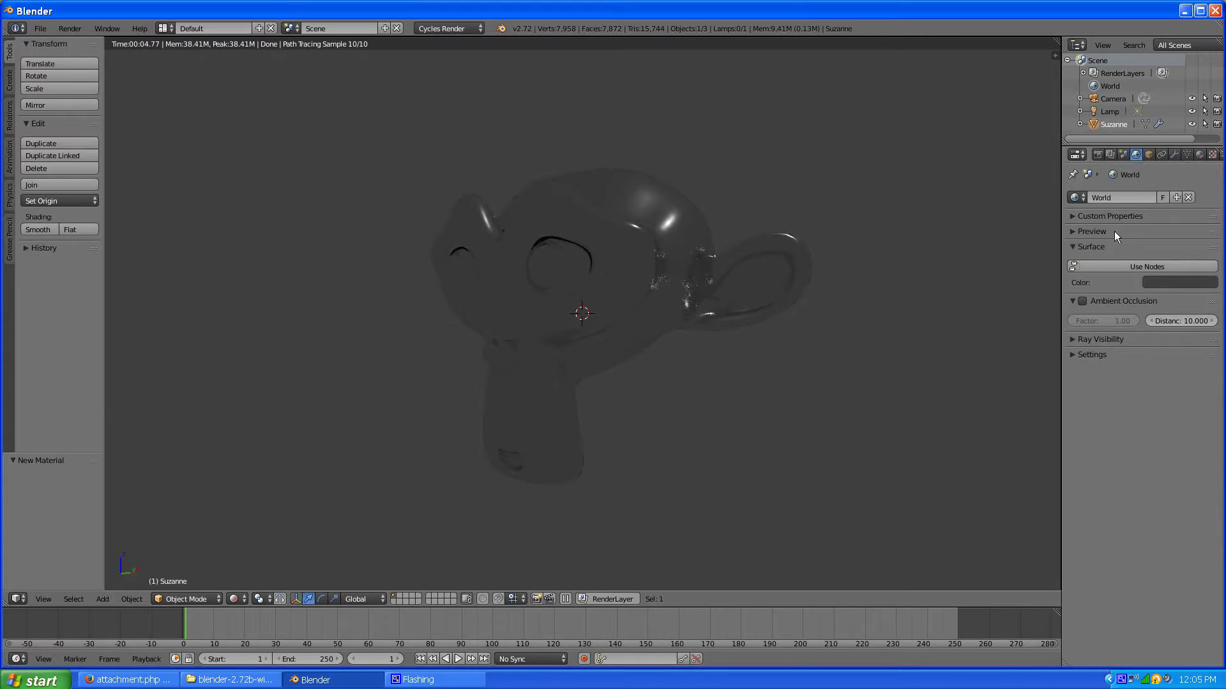
{"action": "left_click", "coordinate": [1146, 266]}
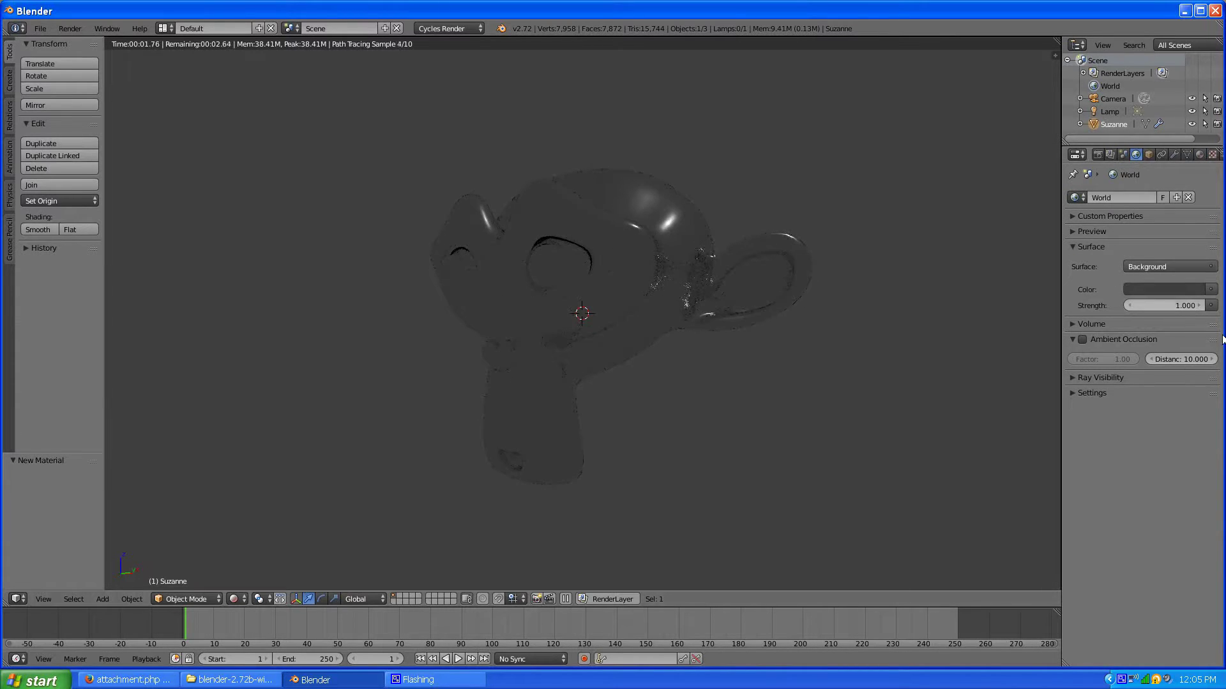
Step: Switch to the Compositing layout and turn the lower-left pane into a 3D View
{"action": "left_click", "coordinate": [168, 28]}
{"action": "left_click", "coordinate": [184, 73]}
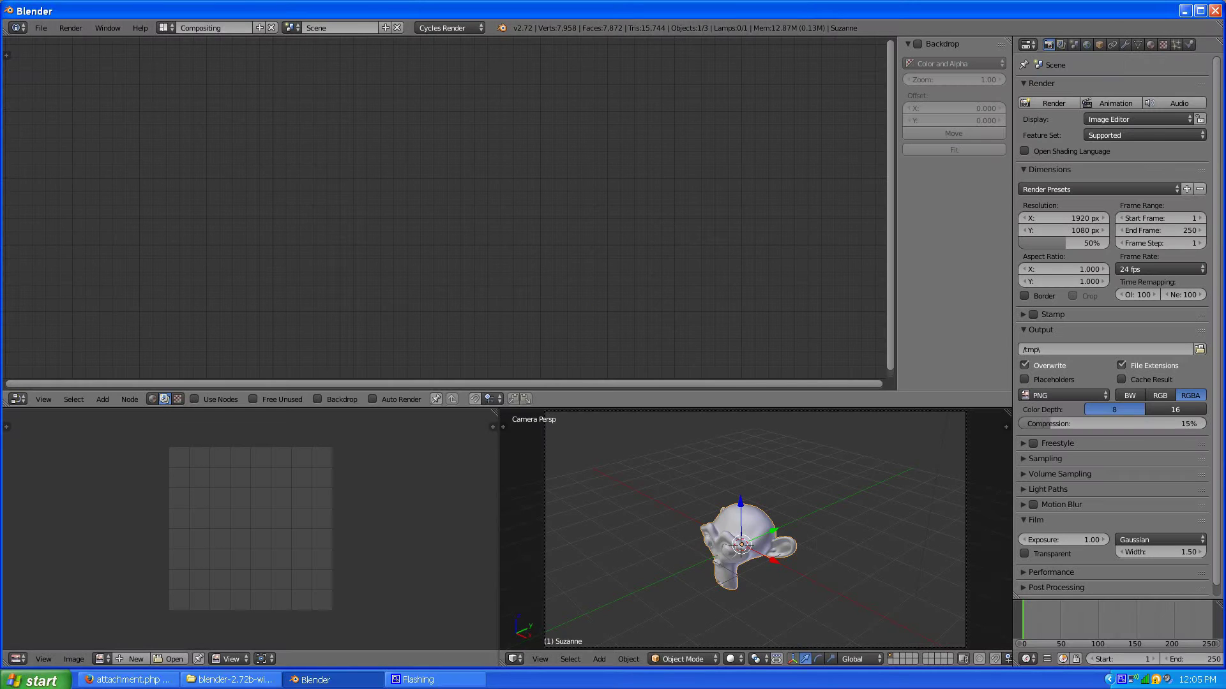
{"action": "middle_click_drag", "start_coordinate": [639, 528], "coordinate": [723, 533]}
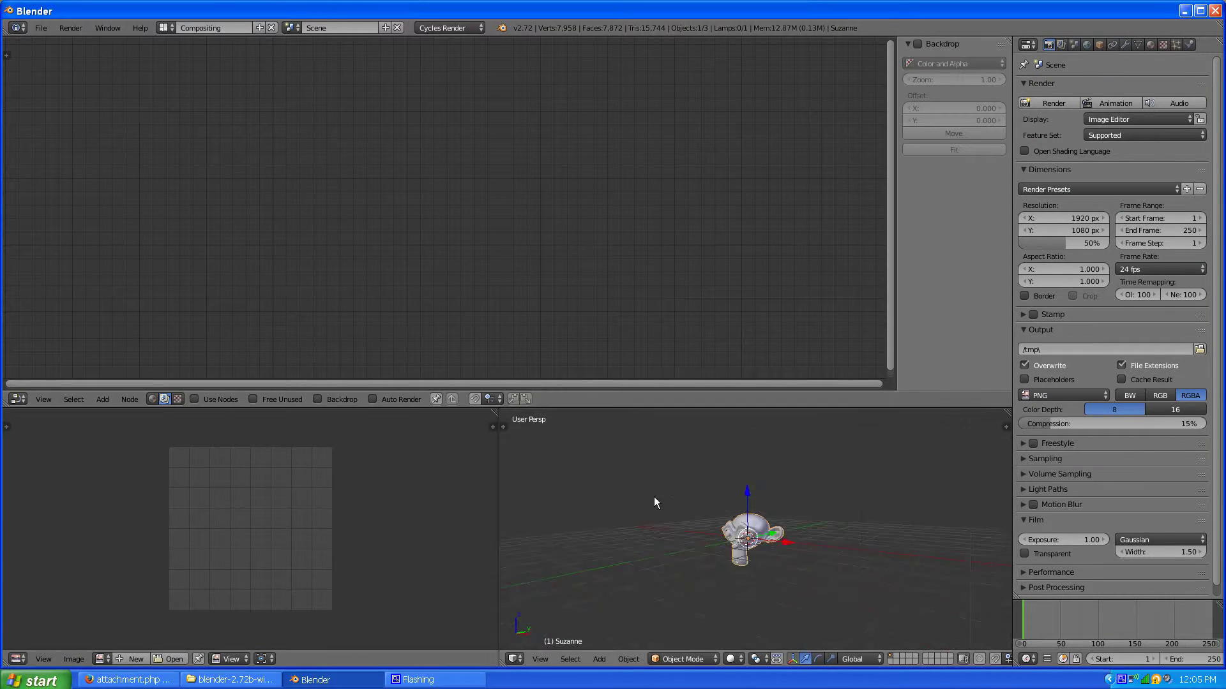
{"action": "scroll", "coordinate": [723, 533], "scroll_direction": "up", "scroll_amount": 5}
{"action": "scroll", "coordinate": [670, 527], "scroll_direction": "up", "scroll_amount": 3}
{"action": "mouse_move", "coordinate": [644, 524]}
{"action": "middle_mouse_down"}
{"action": "mouse_move", "coordinate": [654, 509]}
{"action": "mouse_move", "coordinate": [690, 508]}
{"action": "middle_mouse_up"}
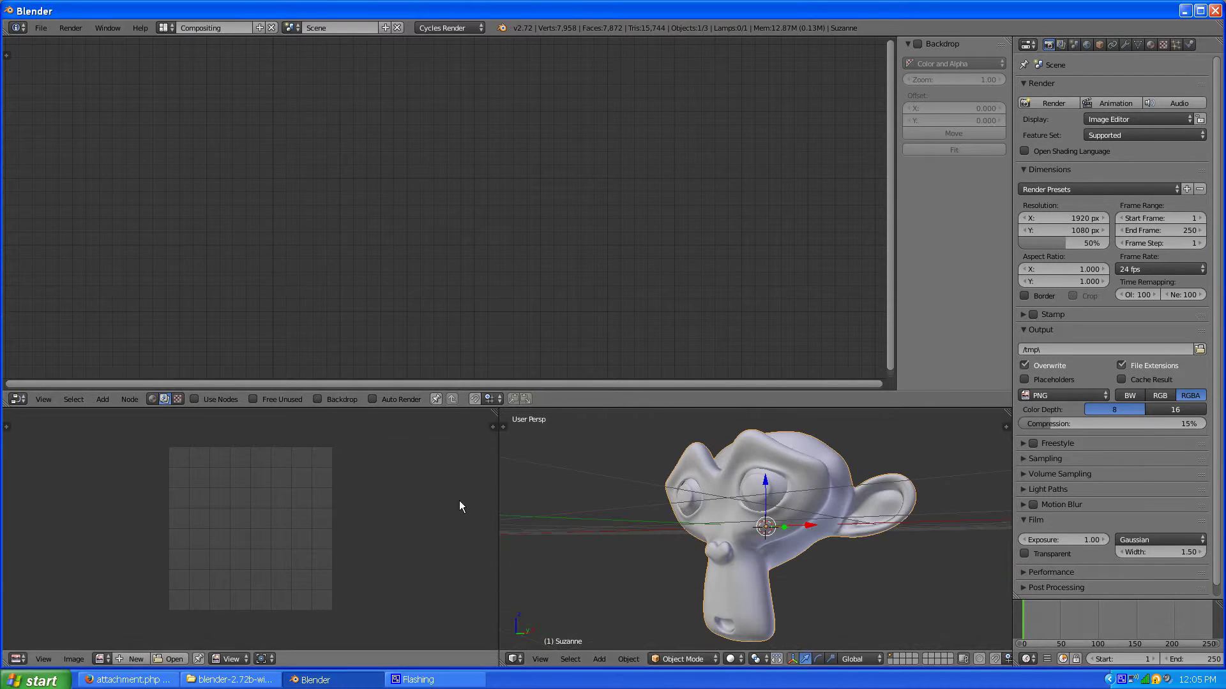
{"action": "left_click", "coordinate": [18, 659]}
{"action": "left_click", "coordinate": [43, 645]}
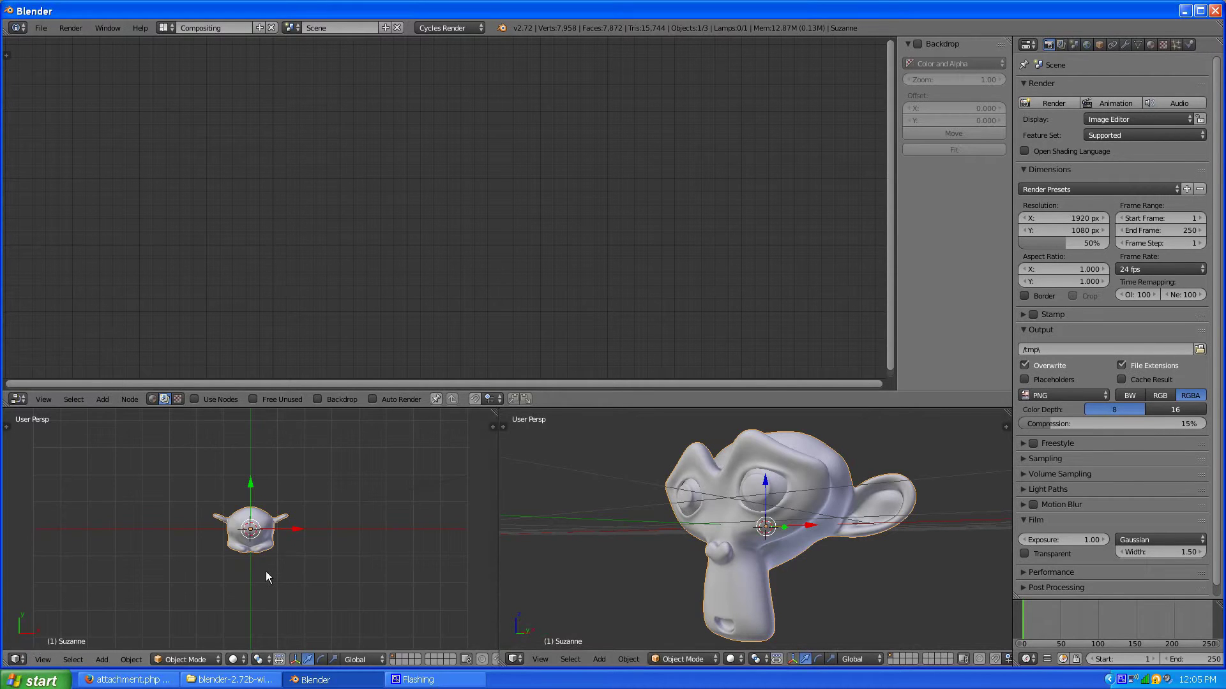
Step: Show the left 3D view as a live Rendered preview of Suzanne from the front
{"action": "middle_click_drag", "start_coordinate": [252, 525], "coordinate": [195, 452]}
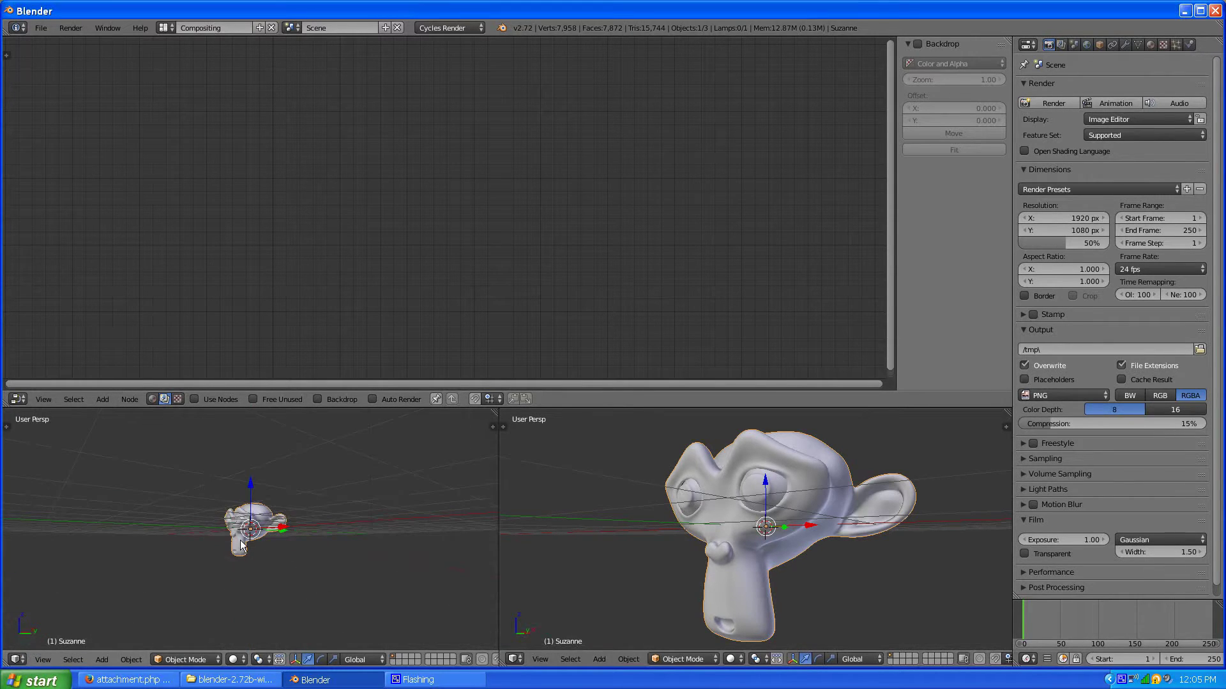
{"action": "scroll", "coordinate": [242, 546], "scroll_direction": "up", "scroll_amount": 2}
{"action": "scroll", "coordinate": [242, 545], "scroll_direction": "up", "scroll_amount": 3}
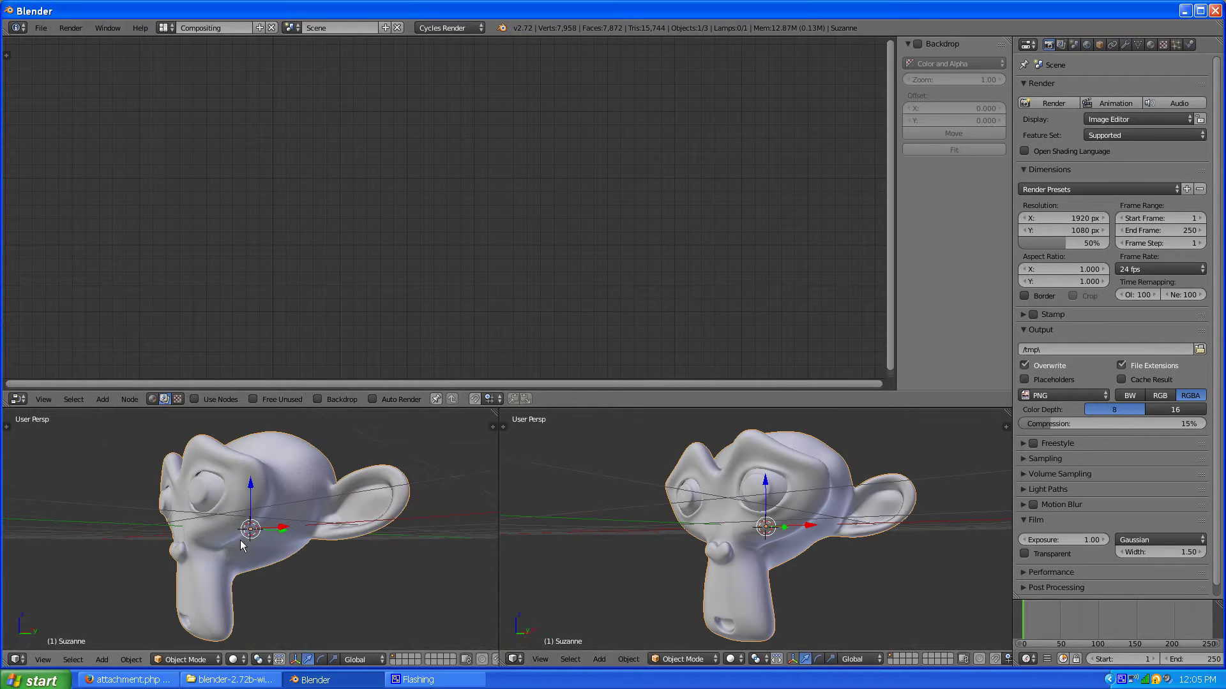
{"action": "mouse_move", "coordinate": [240, 540]}
{"action": "middle_mouse_down"}
{"action": "mouse_move", "coordinate": [228, 548]}
{"action": "mouse_move", "coordinate": [249, 555]}
{"action": "middle_mouse_up"}
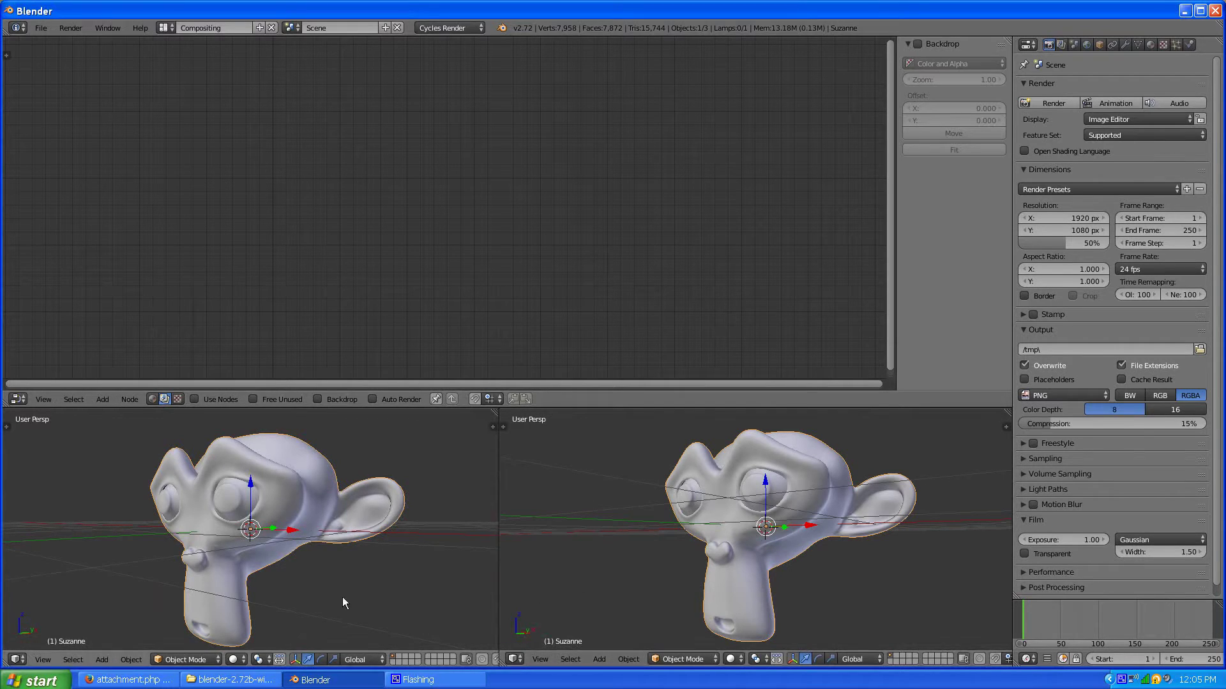
{"action": "left_click", "coordinate": [234, 660]}
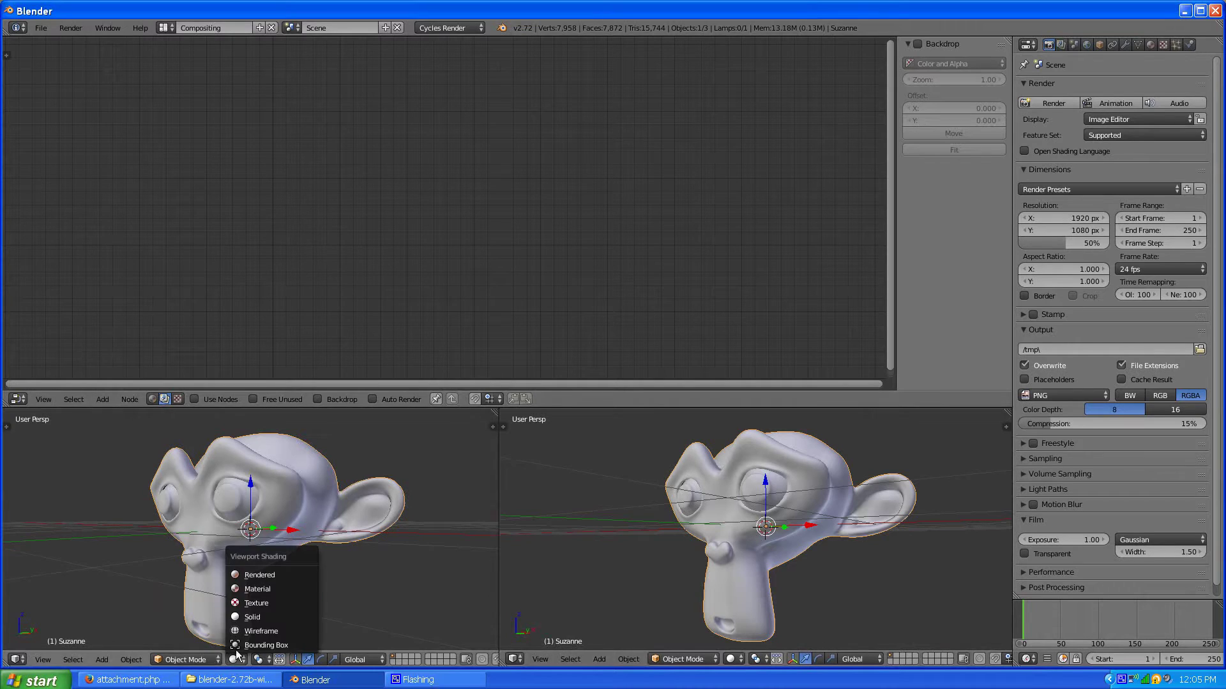
{"action": "left_click", "coordinate": [248, 576]}
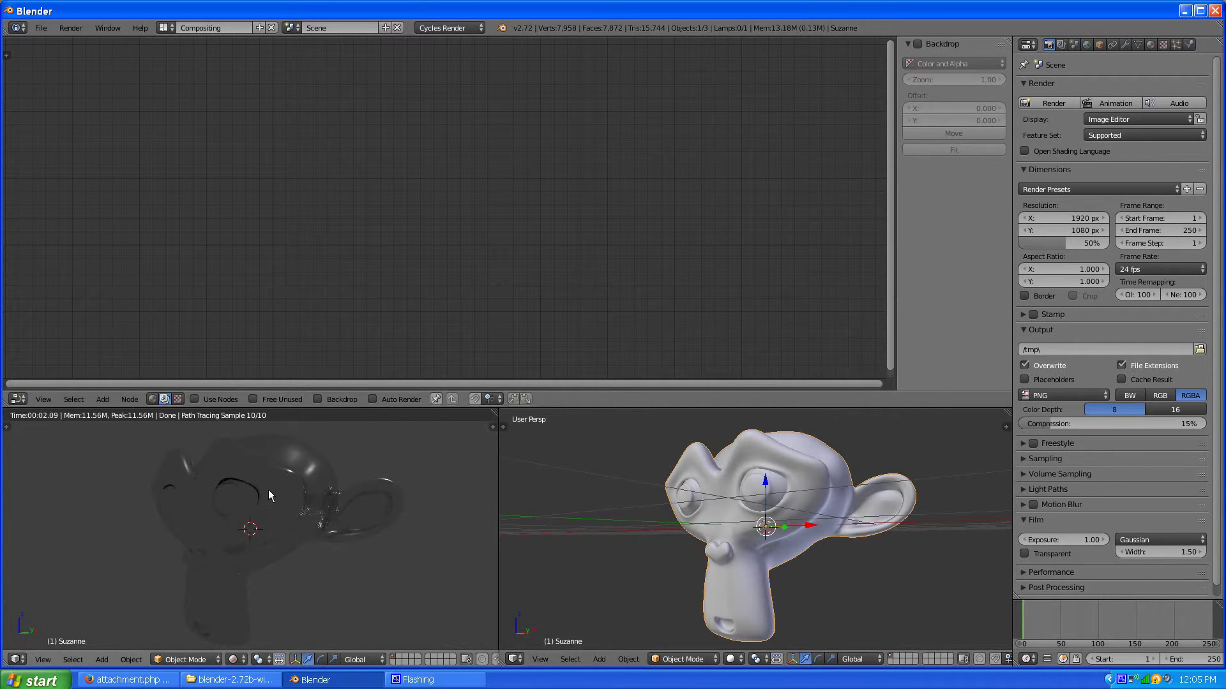
{"action": "key", "text": "KP_1"}
{"action": "mouse_move", "coordinate": [649, 476]}
{"action": "middle_mouse_down"}
{"action": "mouse_move", "coordinate": [700, 525]}
{"action": "mouse_move", "coordinate": [804, 520]}
{"action": "middle_mouse_up"}
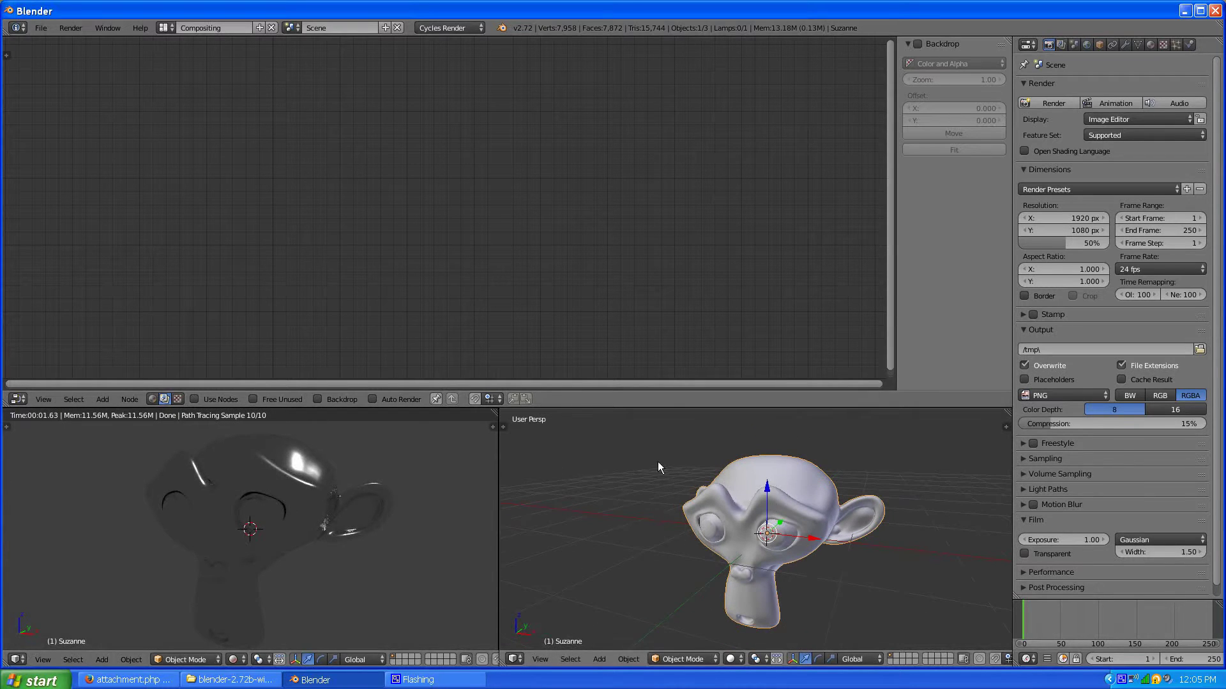
Step: Display the World's shader node tree, Background feeding World Output, in the node editor
{"action": "left_click", "coordinate": [152, 399]}
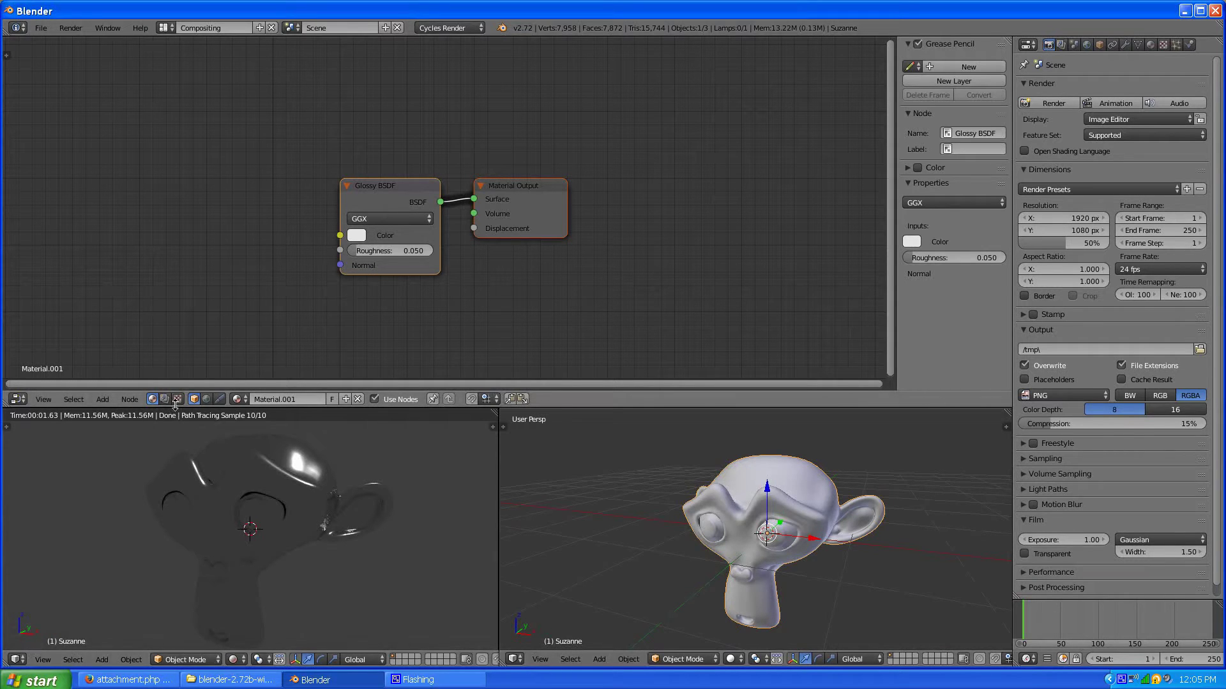
{"action": "left_click", "coordinate": [207, 399]}
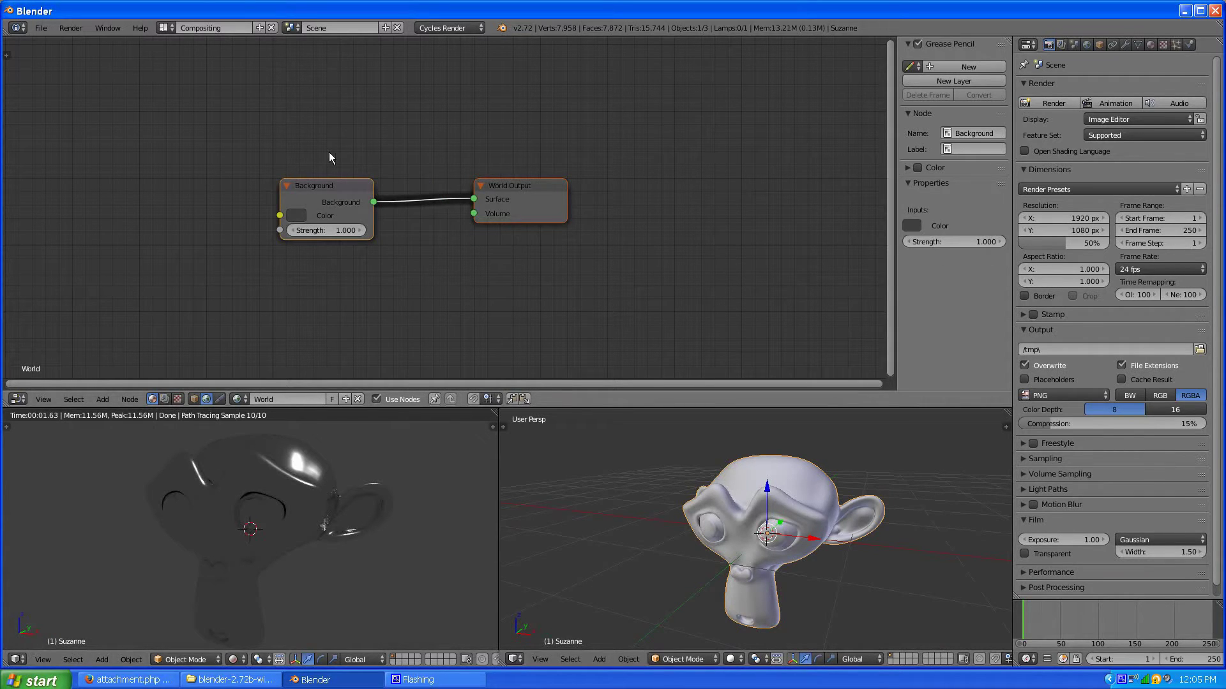
{"action": "left_click", "coordinate": [196, 399]}
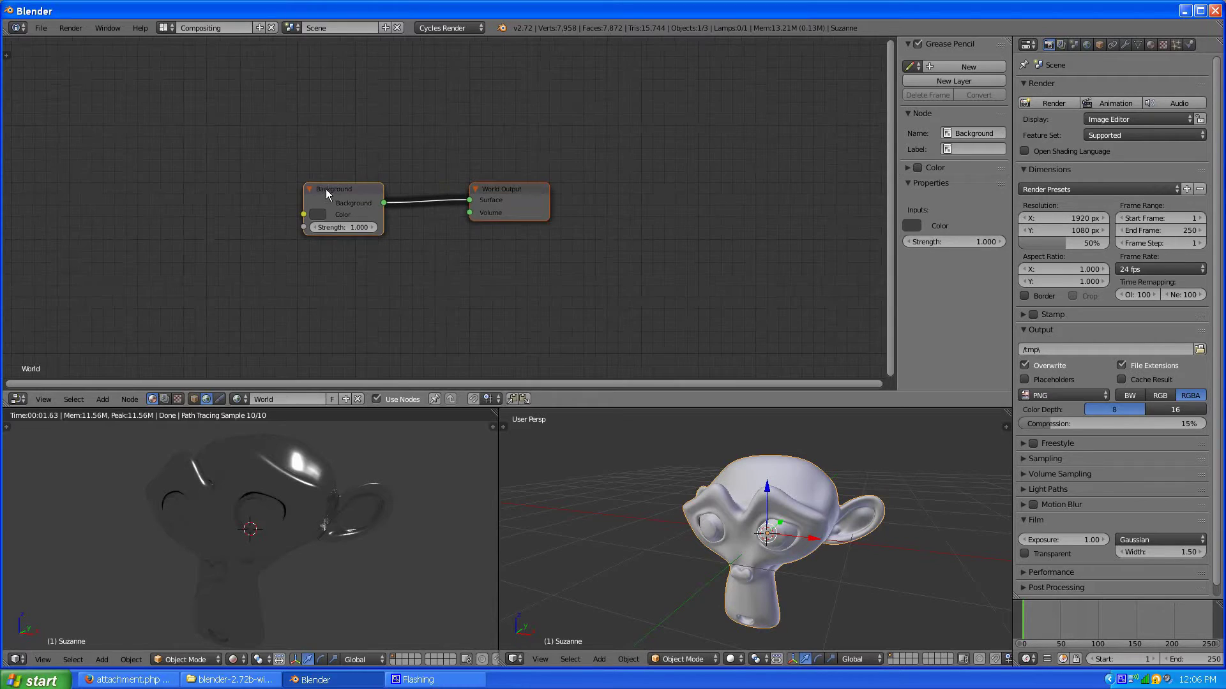
{"action": "scroll", "coordinate": [327, 187], "scroll_direction": "up", "scroll_amount": 3}
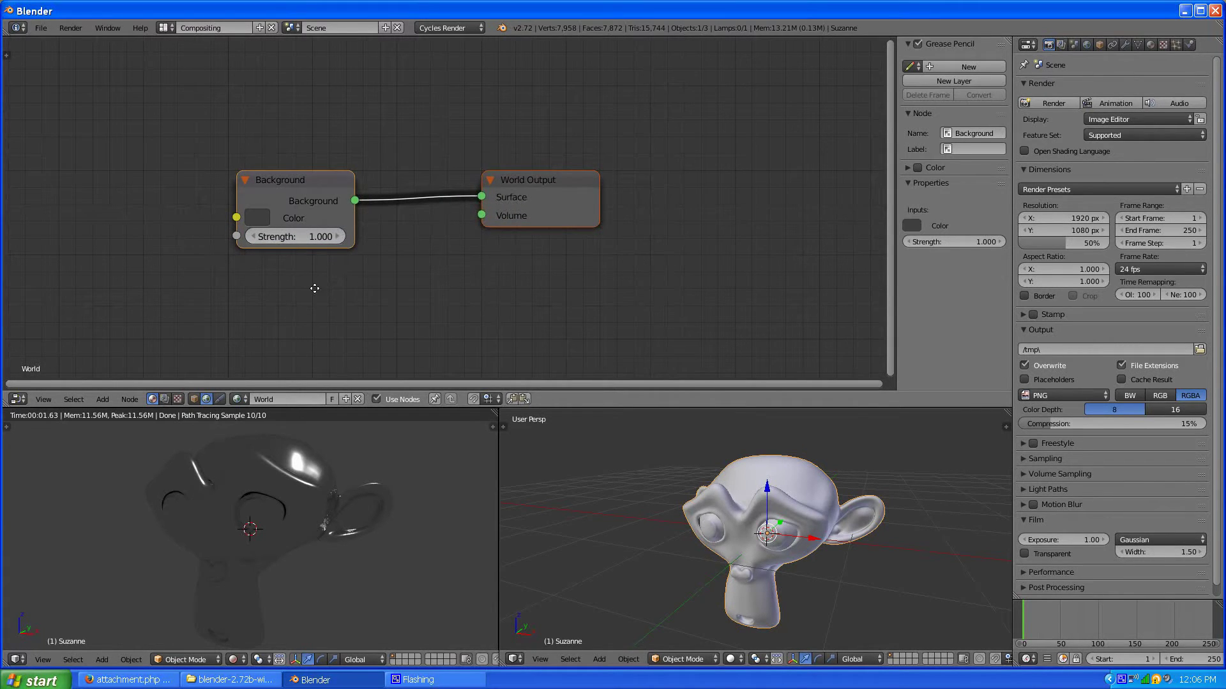
{"action": "scroll", "coordinate": [317, 288], "scroll_direction": "down", "scroll_amount": 2}
{"action": "scroll", "coordinate": [501, 284], "scroll_direction": "down", "scroll_amount": 3}
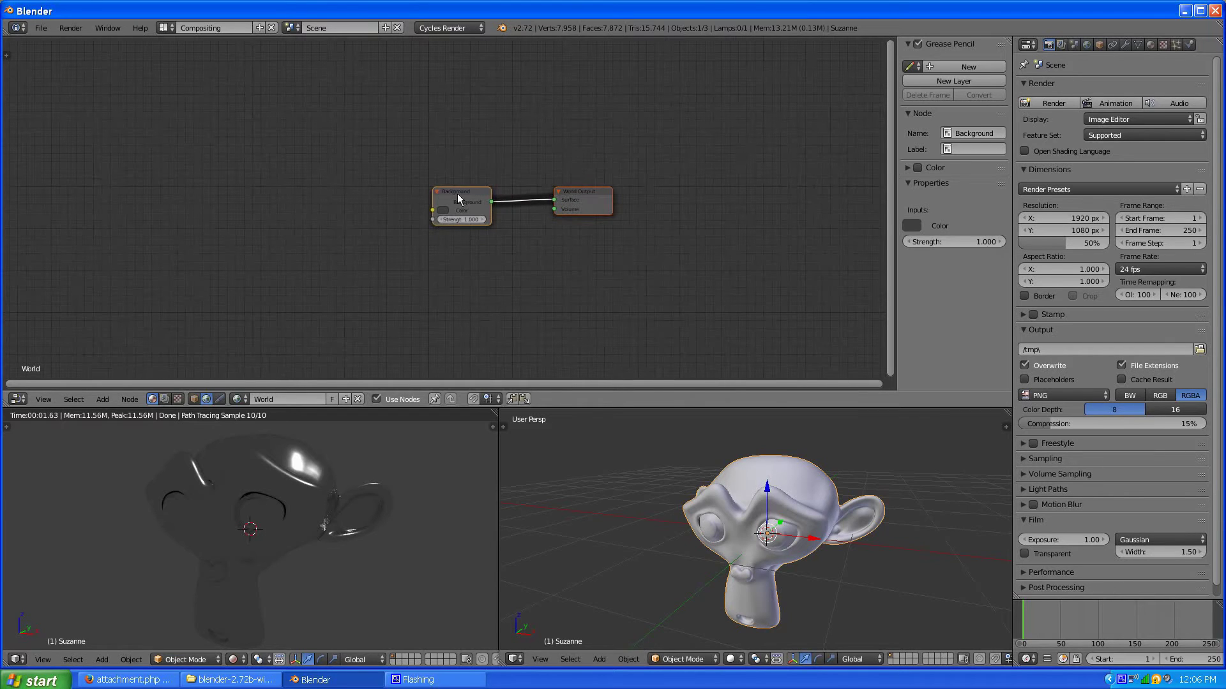
{"action": "left_click_drag", "start_coordinate": [457, 199], "coordinate": [468, 205]}
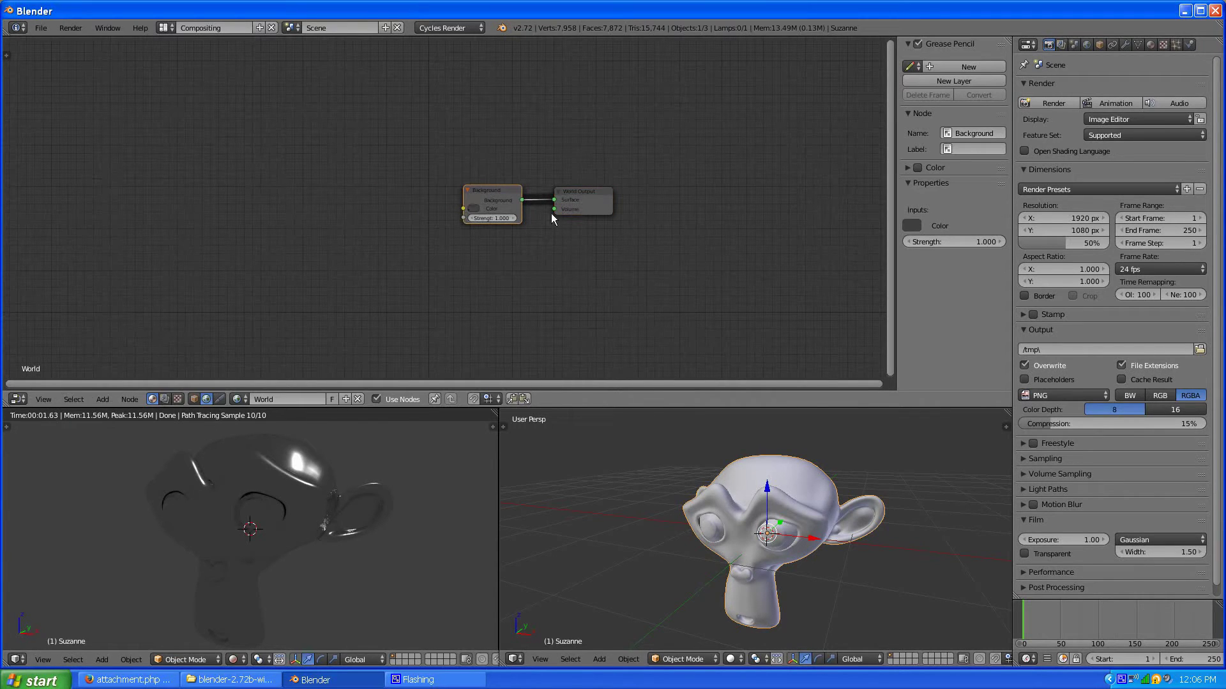
{"action": "left_click", "coordinate": [102, 398]}
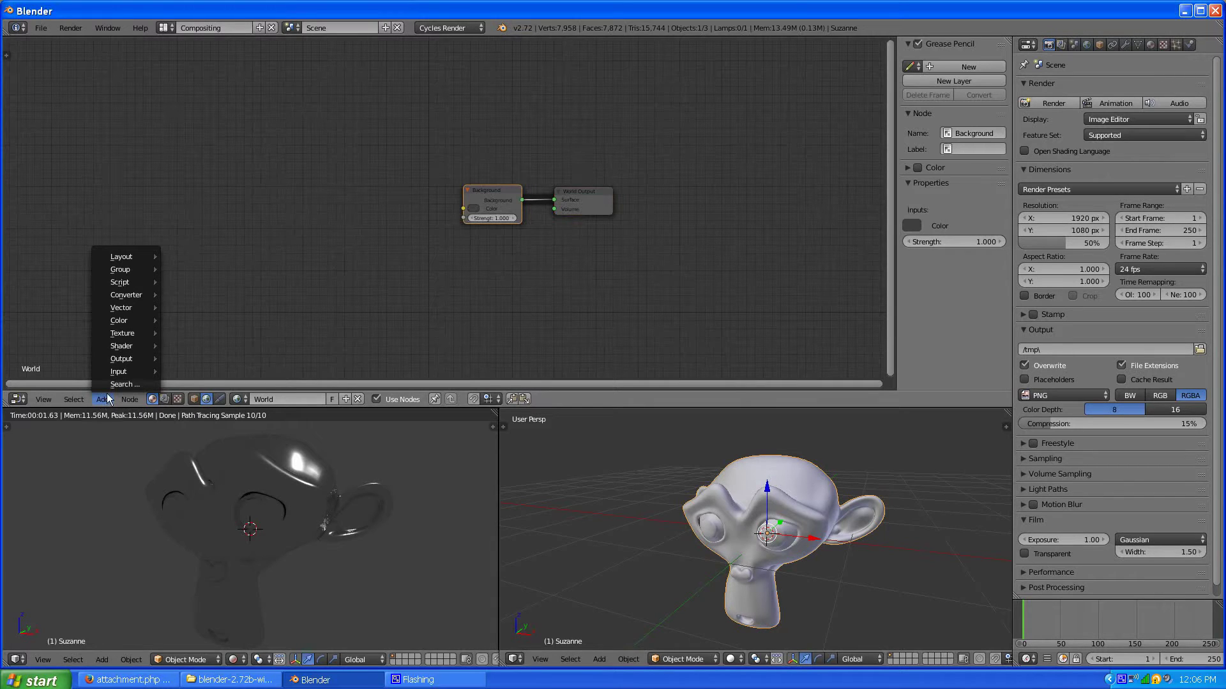
{"action": "mouse_move", "coordinate": [119, 373]}
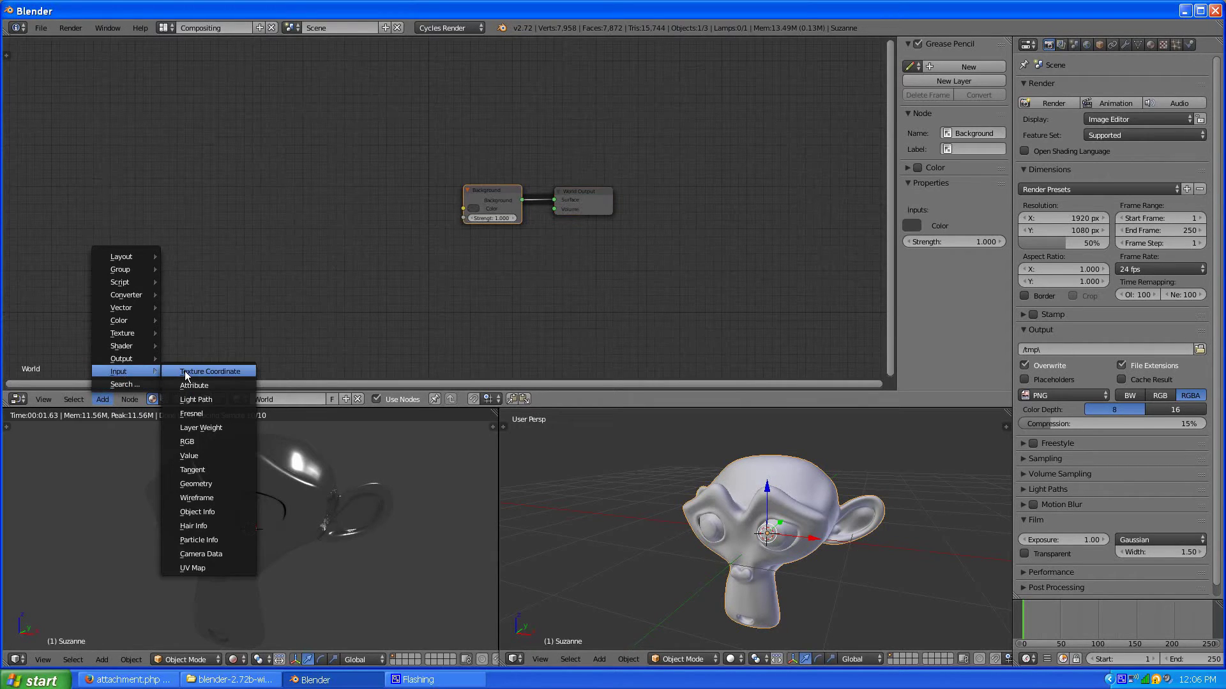
Step: Add a Texture Coordinate node on the left of the World node tree
{"action": "left_click", "coordinate": [210, 371]}
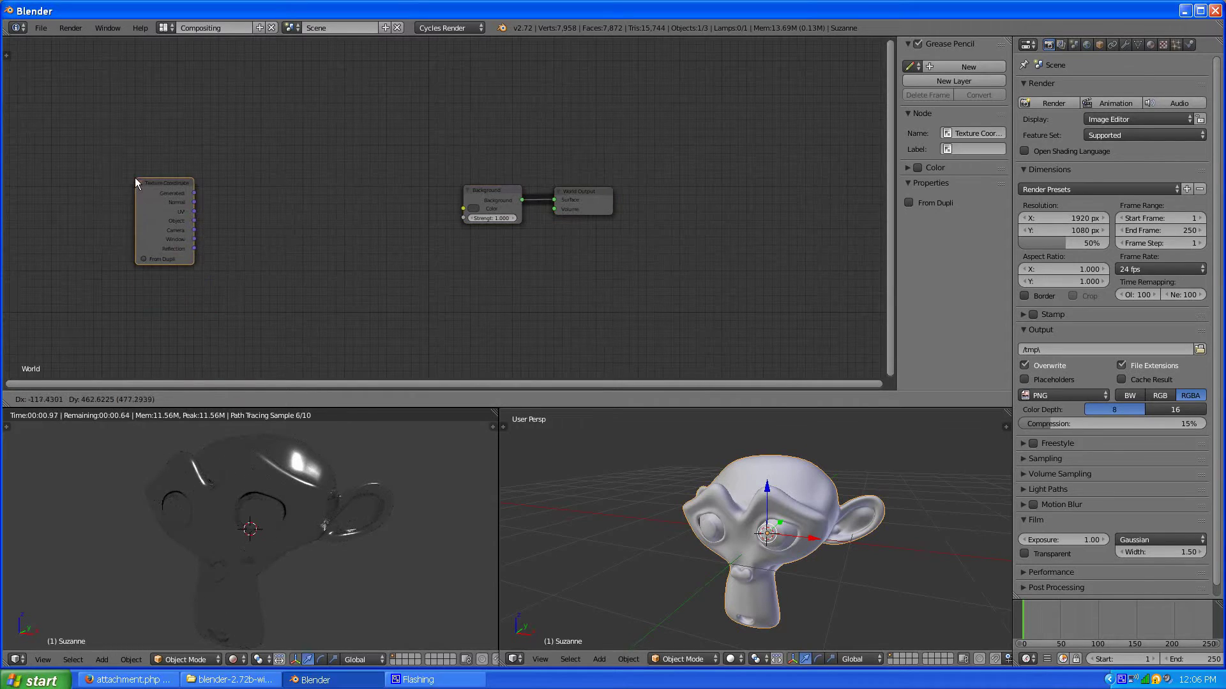
{"action": "left_click", "coordinate": [97, 157]}
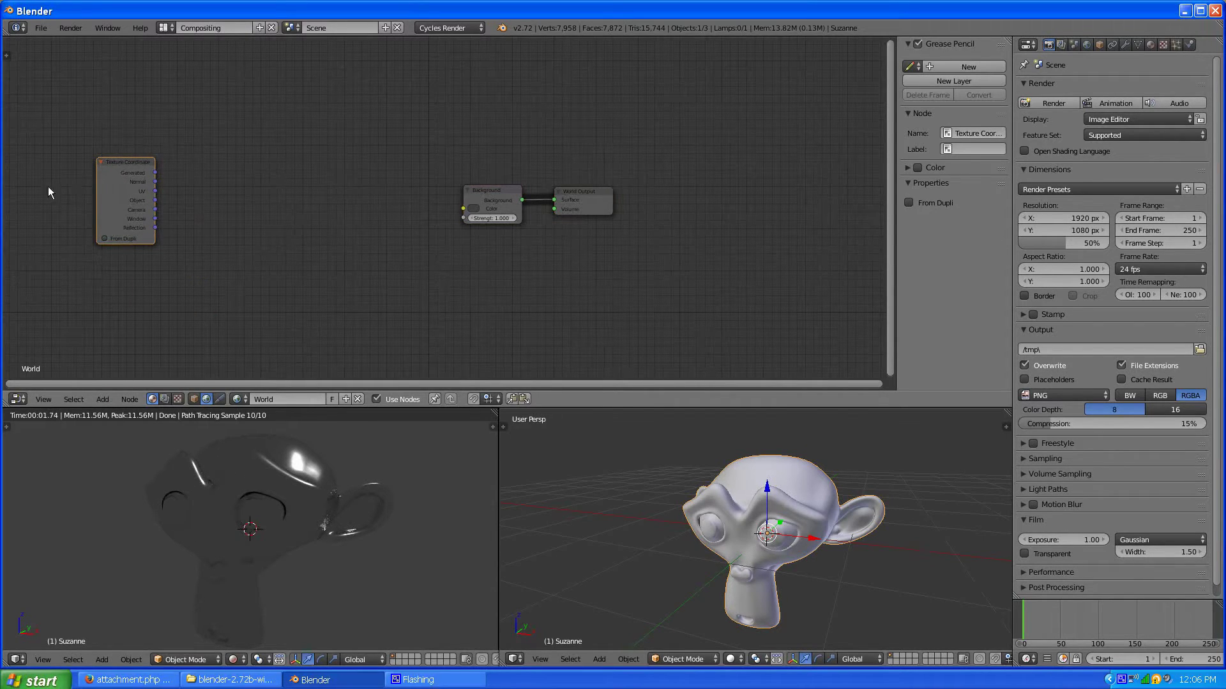
{"action": "scroll", "coordinate": [55, 225], "scroll_direction": "up", "scroll_amount": 2}
{"action": "scroll", "coordinate": [55, 225], "scroll_direction": "up", "scroll_amount": 1}
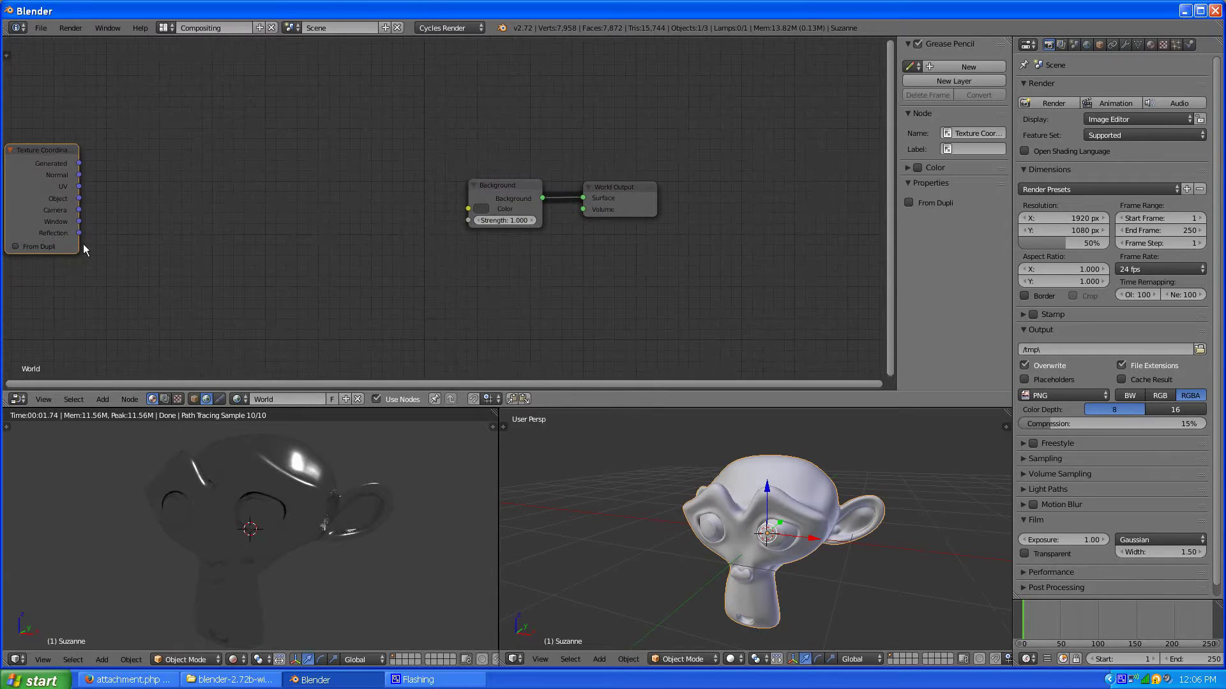
{"action": "middle_click_drag", "start_coordinate": [74, 257], "coordinate": [234, 261]}
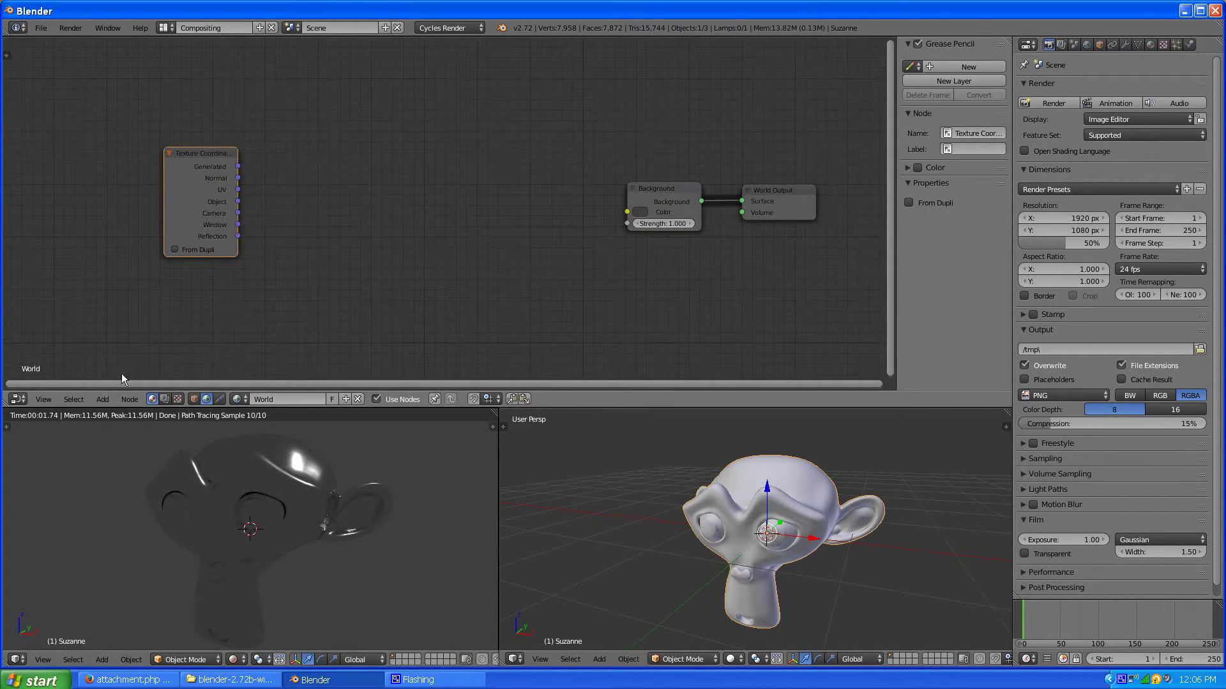
Step: Add a Mapping node beside Texture Coordinate and arrange both left of Background
{"action": "left_click", "coordinate": [101, 399]}
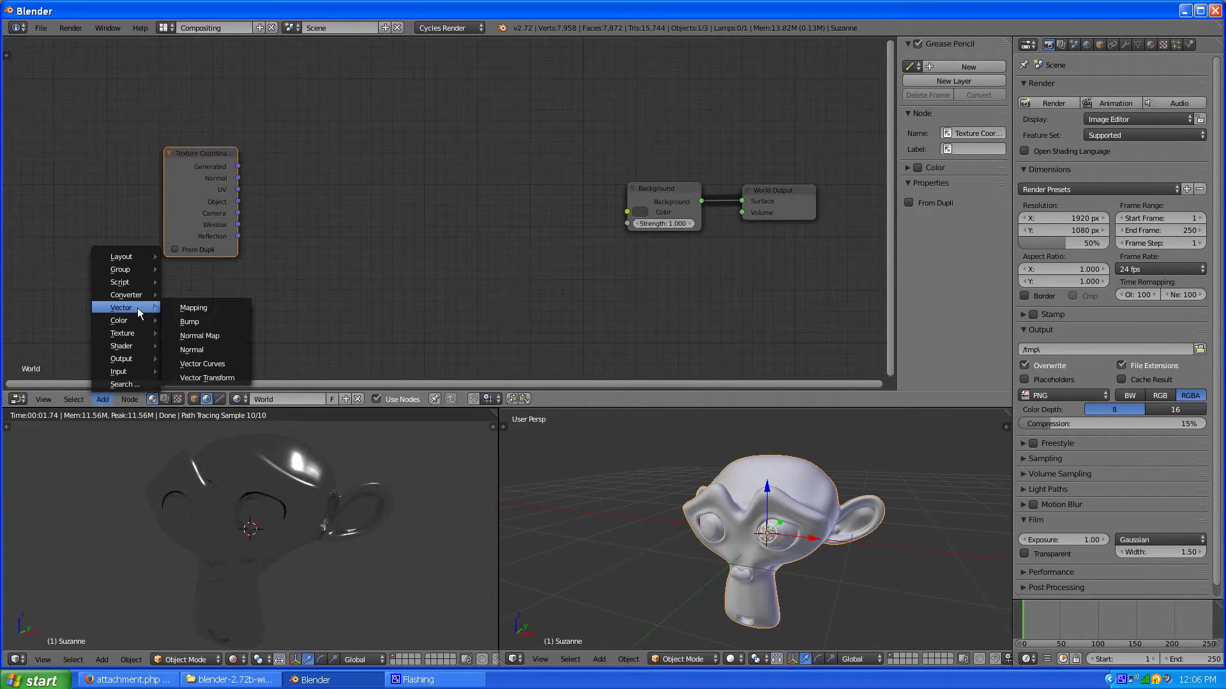
{"action": "mouse_move", "coordinate": [122, 307]}
{"action": "left_click", "coordinate": [194, 311]}
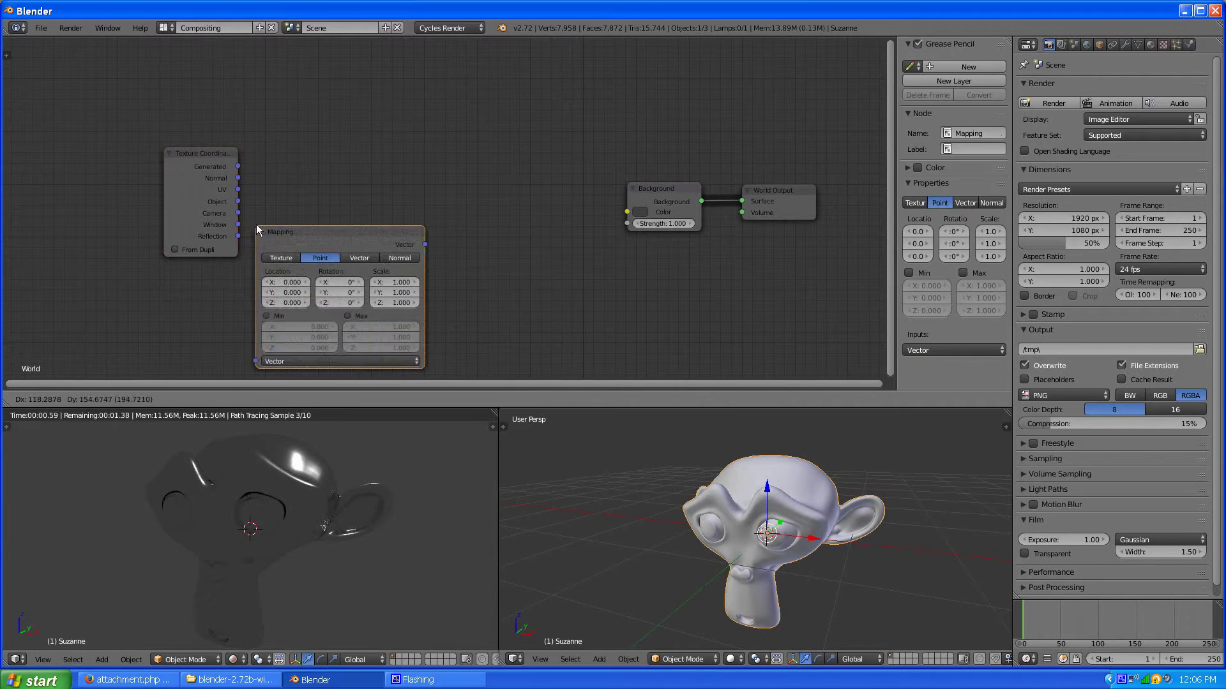
{"action": "left_click", "coordinate": [271, 121]}
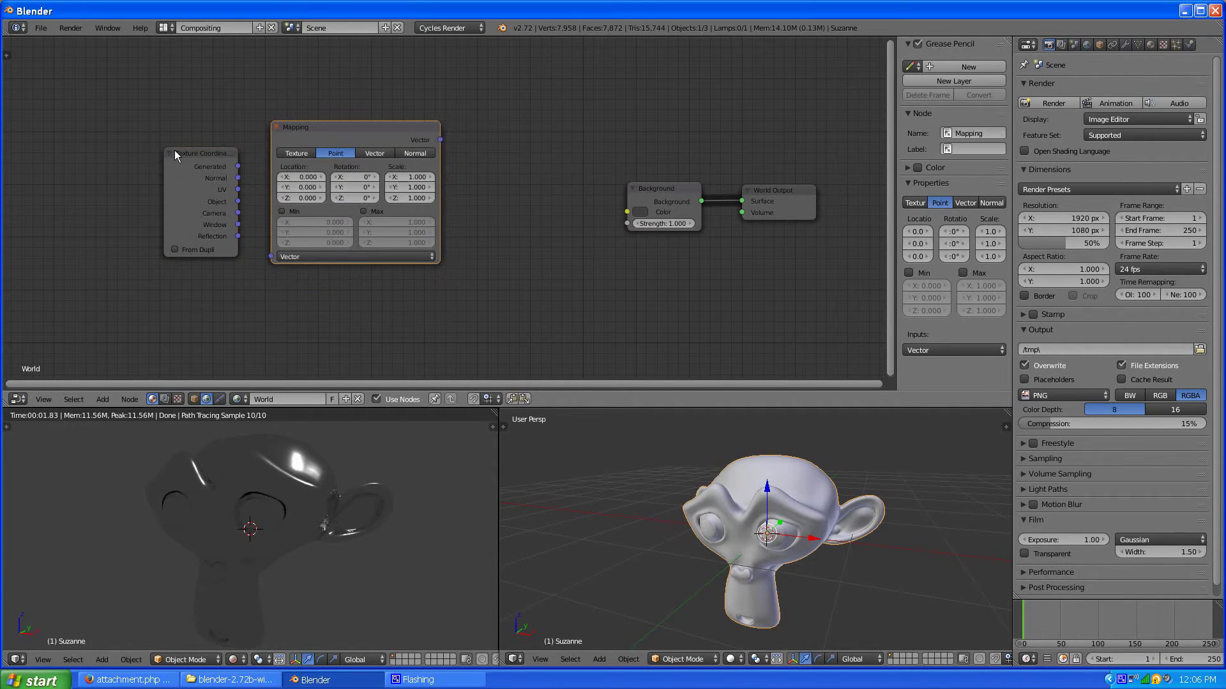
{"action": "left_click_drag", "start_coordinate": [184, 161], "coordinate": [104, 175]}
{"action": "left_click_drag", "start_coordinate": [332, 133], "coordinate": [249, 155]}
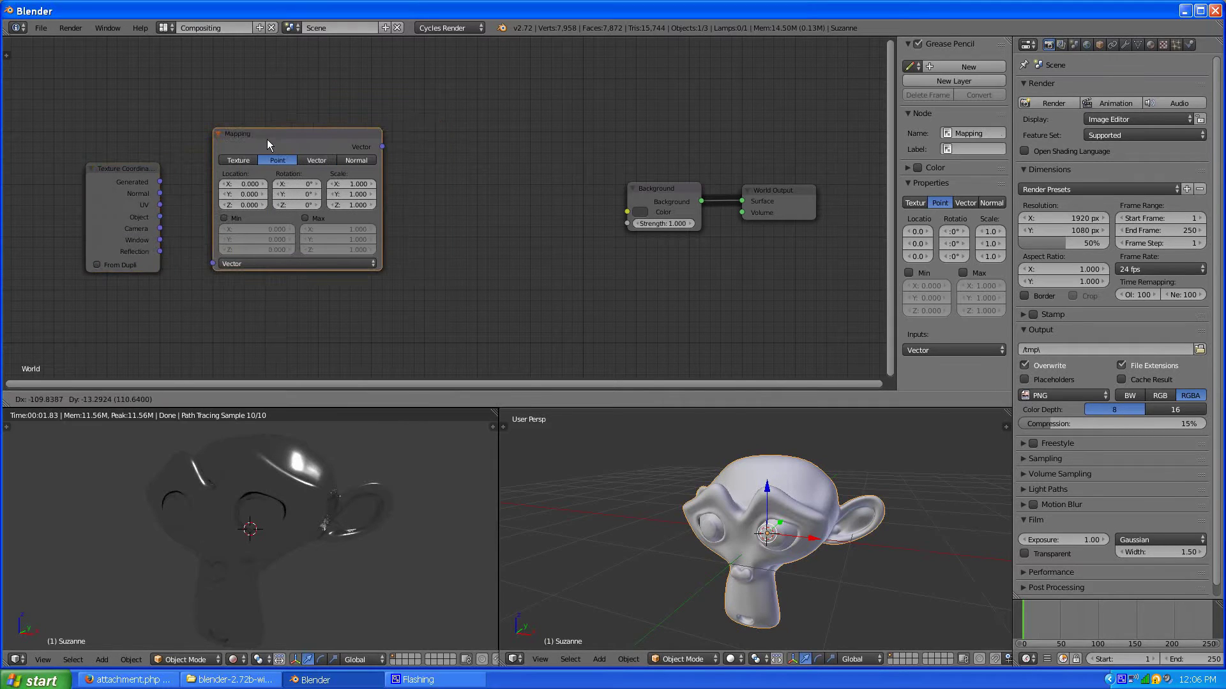
{"action": "left_click", "coordinate": [103, 399]}
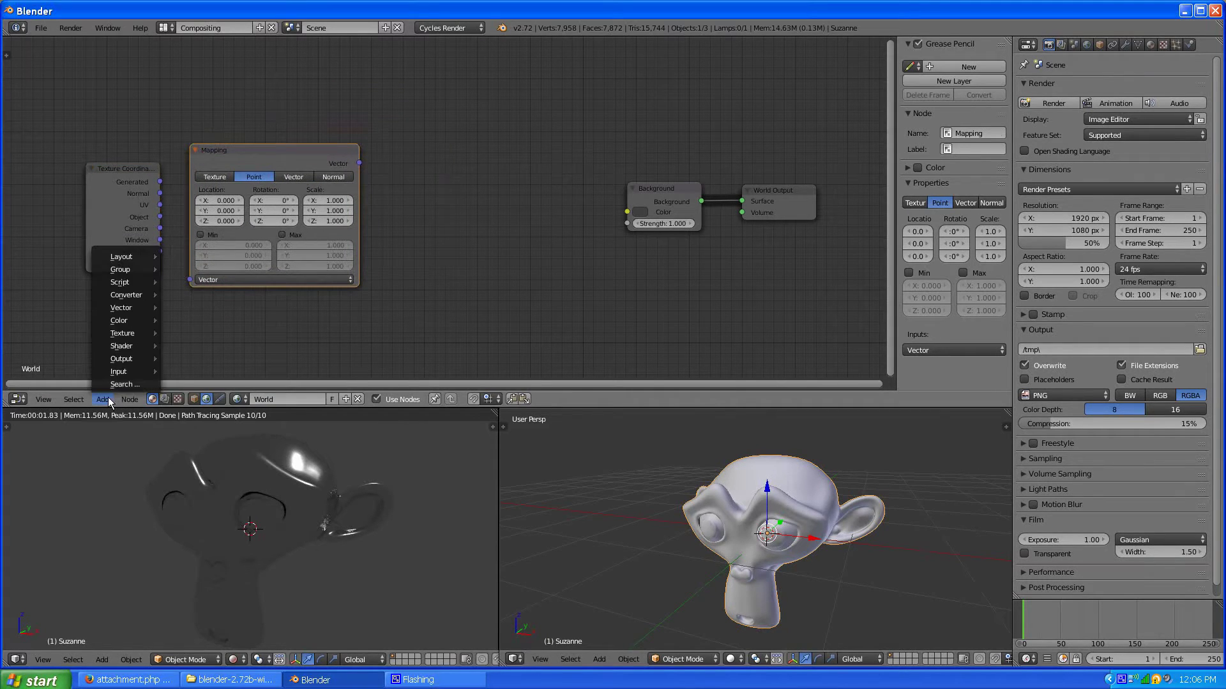
{"action": "mouse_move", "coordinate": [125, 295]}
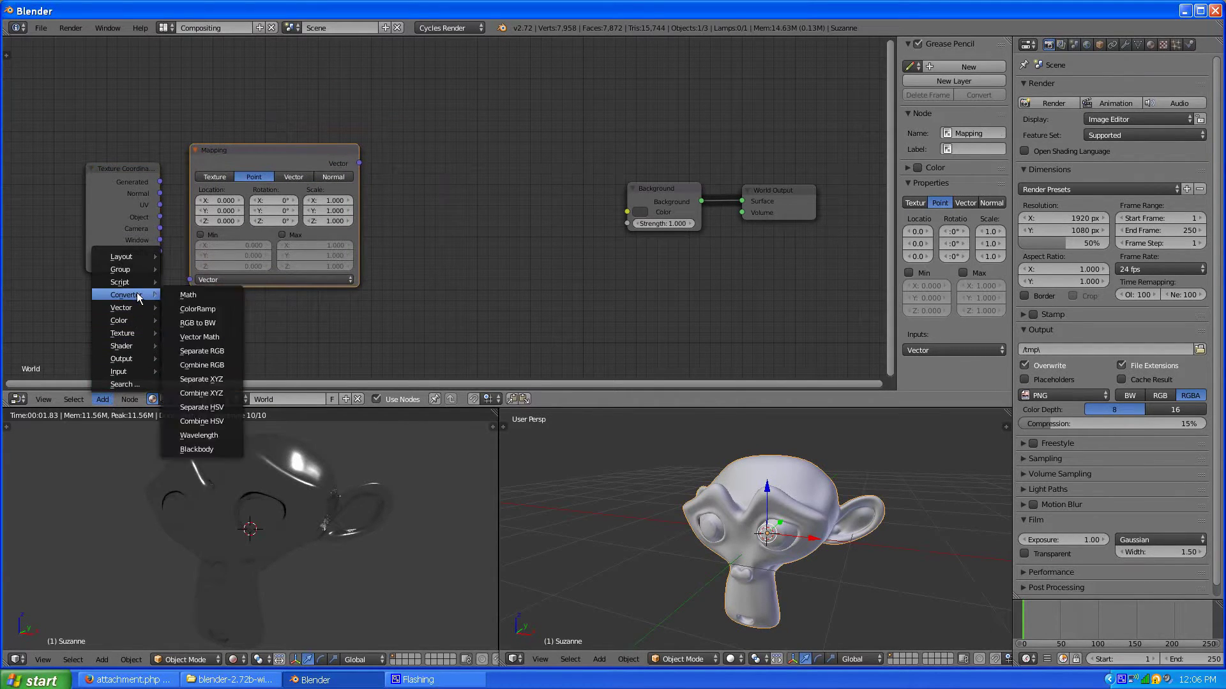
Step: Add a ColorRamp node between Mapping and Background and space out the other nodes
{"action": "left_click", "coordinate": [203, 309]}
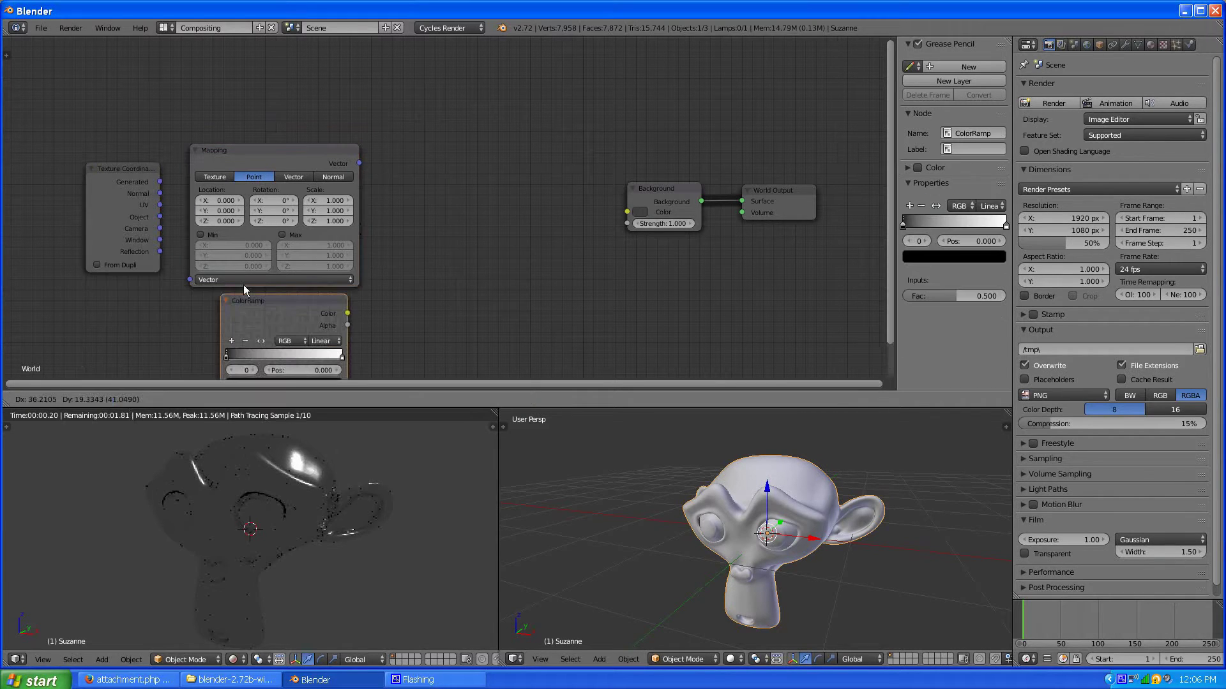
{"action": "left_click", "coordinate": [469, 150]}
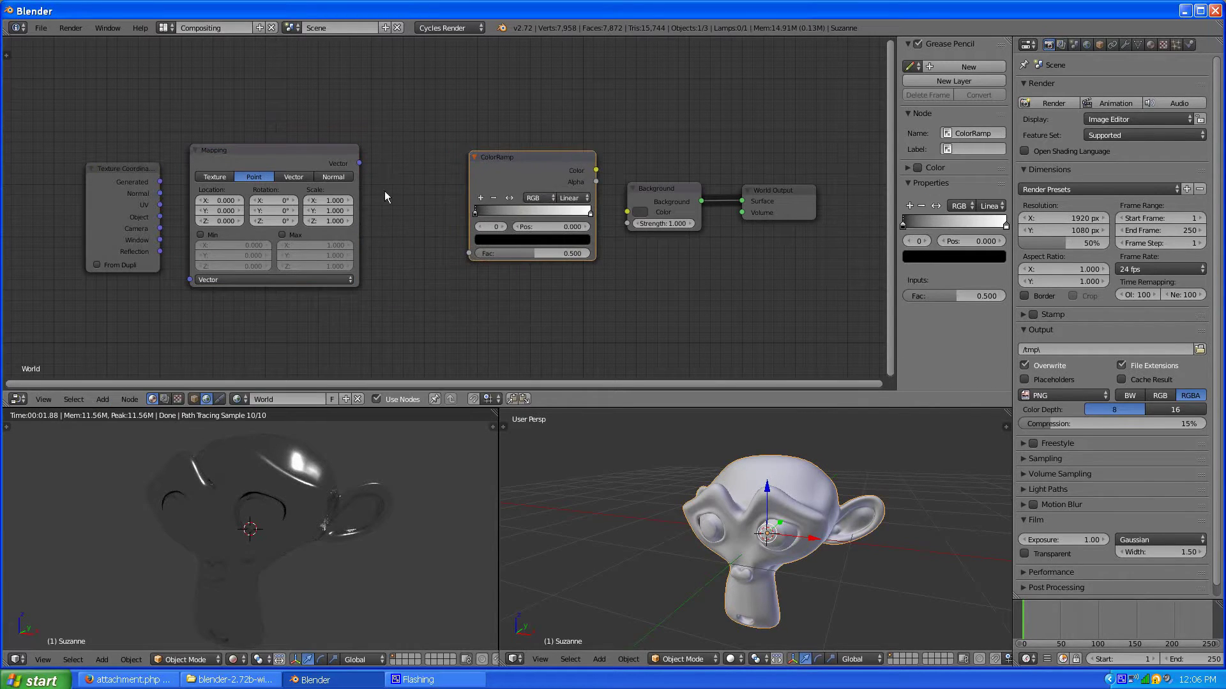
{"action": "left_click_drag", "start_coordinate": [114, 185], "coordinate": [53, 185]}
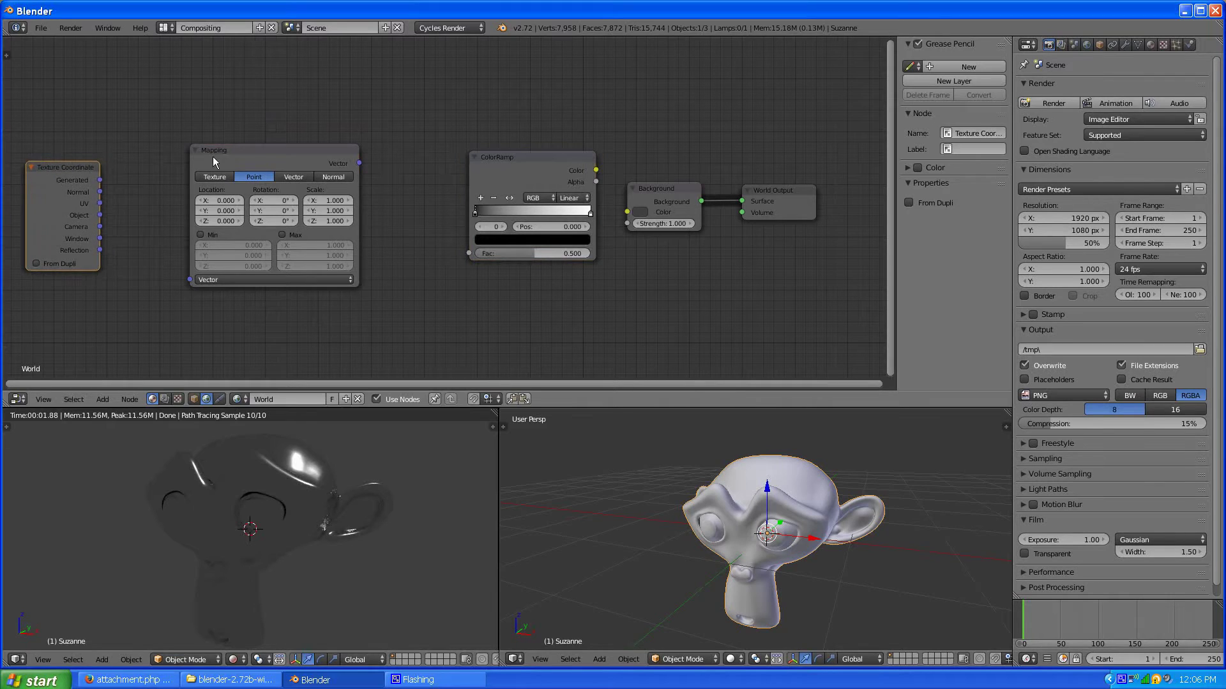
{"action": "left_click_drag", "start_coordinate": [252, 153], "coordinate": [182, 160]}
{"action": "left_click_drag", "start_coordinate": [473, 163], "coordinate": [491, 172]}
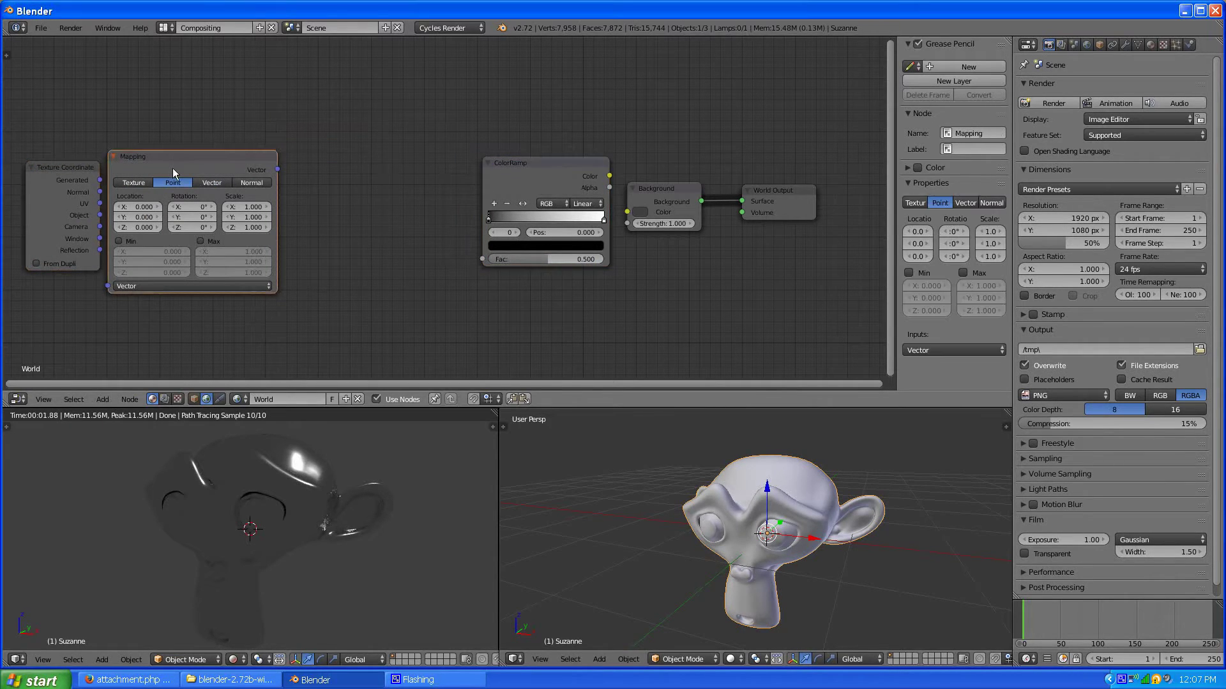
{"action": "left_click_drag", "start_coordinate": [173, 168], "coordinate": [199, 165]}
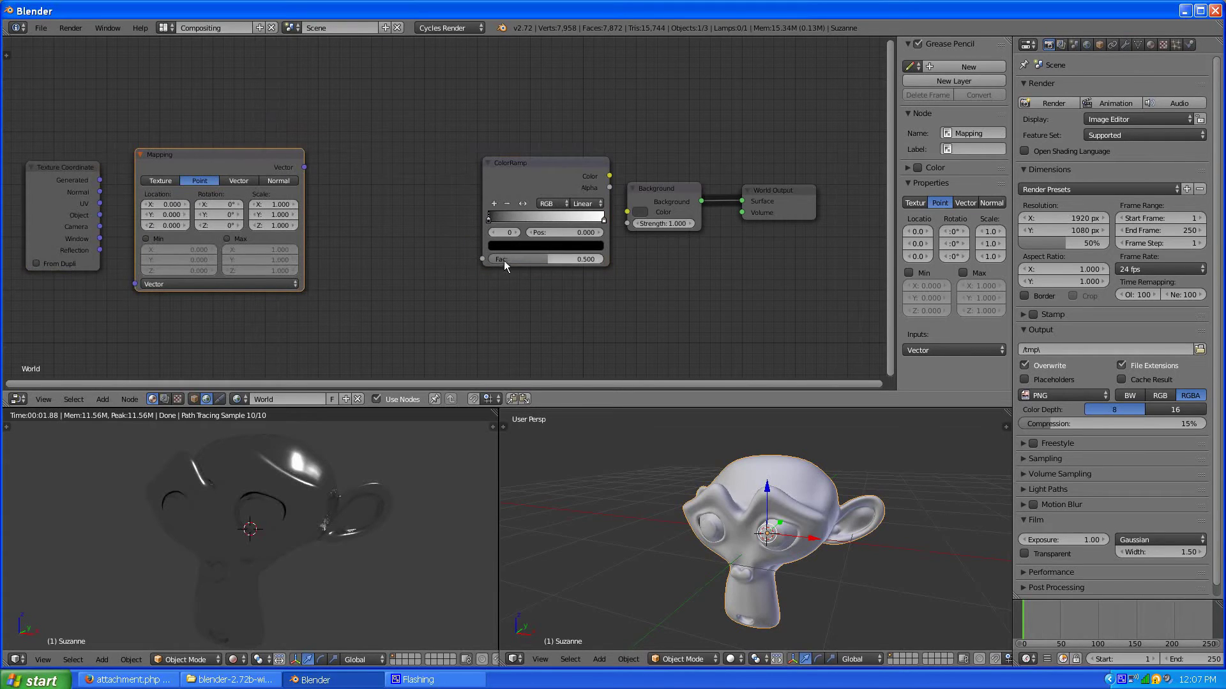
{"action": "left_click", "coordinate": [104, 398]}
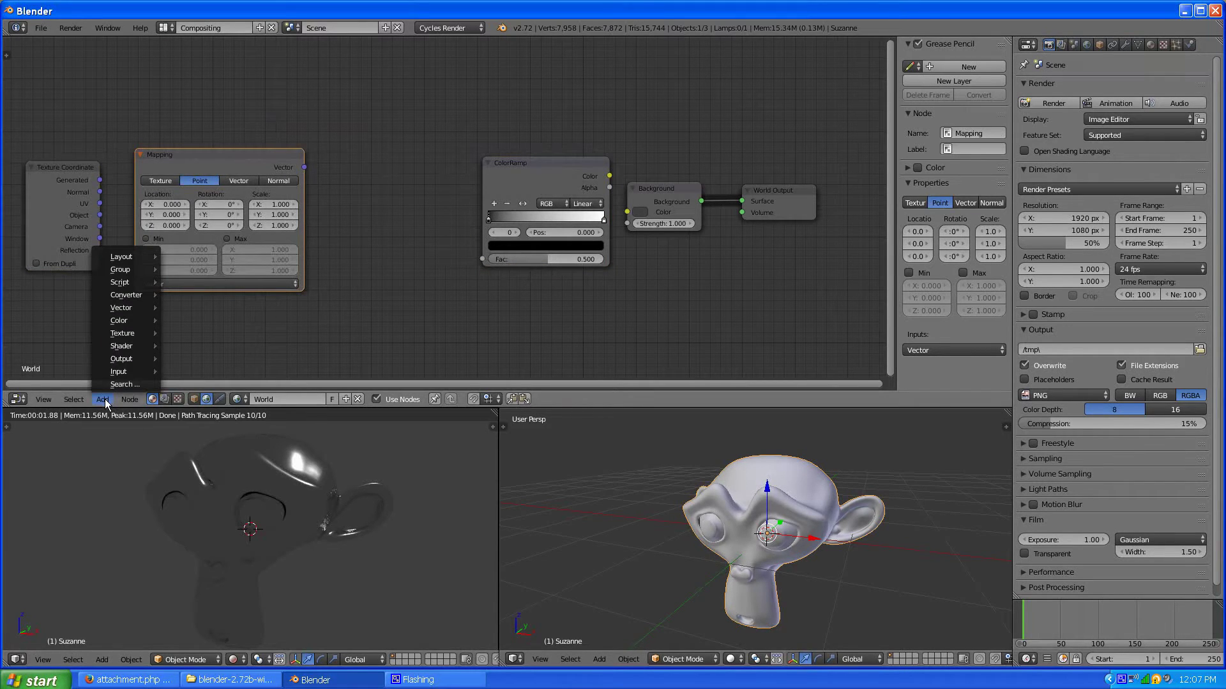
{"action": "mouse_move", "coordinate": [125, 296]}
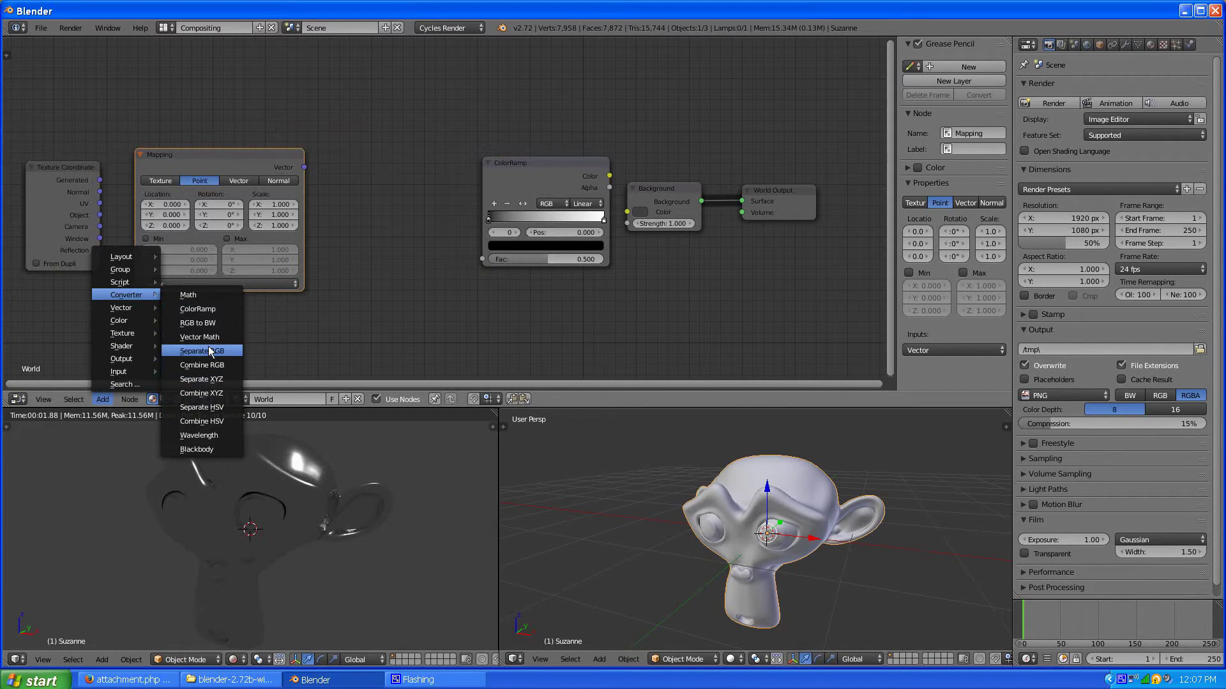
Step: Add a Separate XYZ node after Mapping and reposition both nodes further right
{"action": "left_click", "coordinate": [200, 378]}
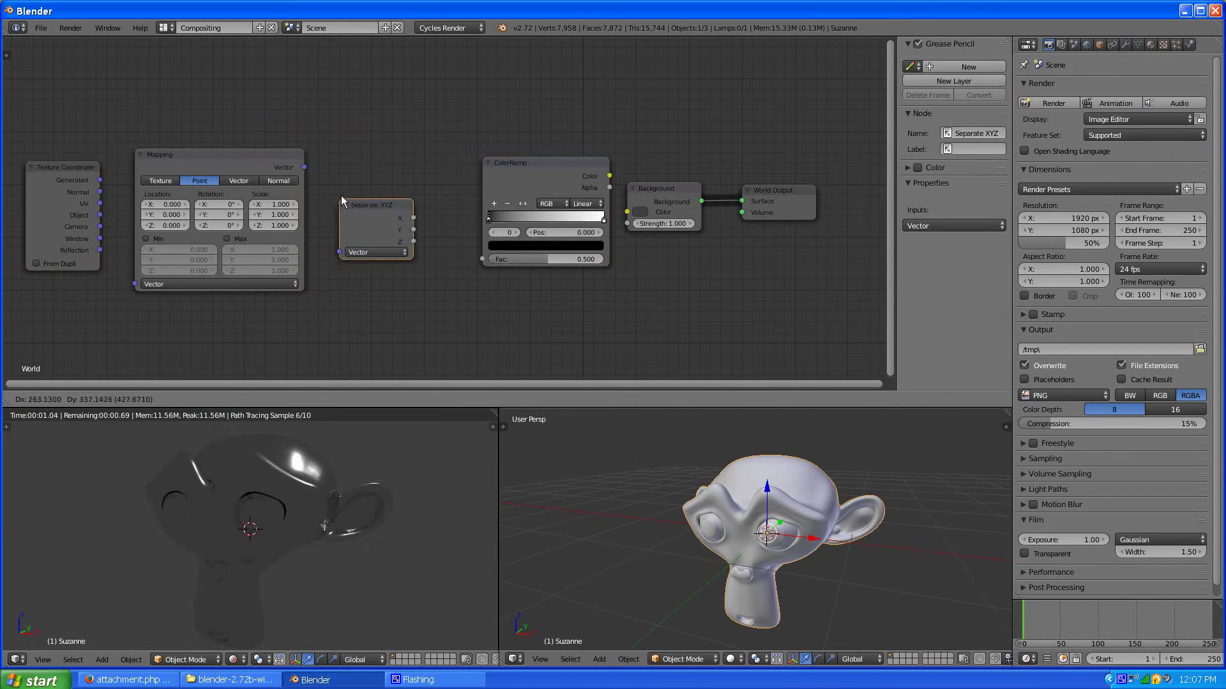
{"action": "left_click", "coordinate": [355, 158]}
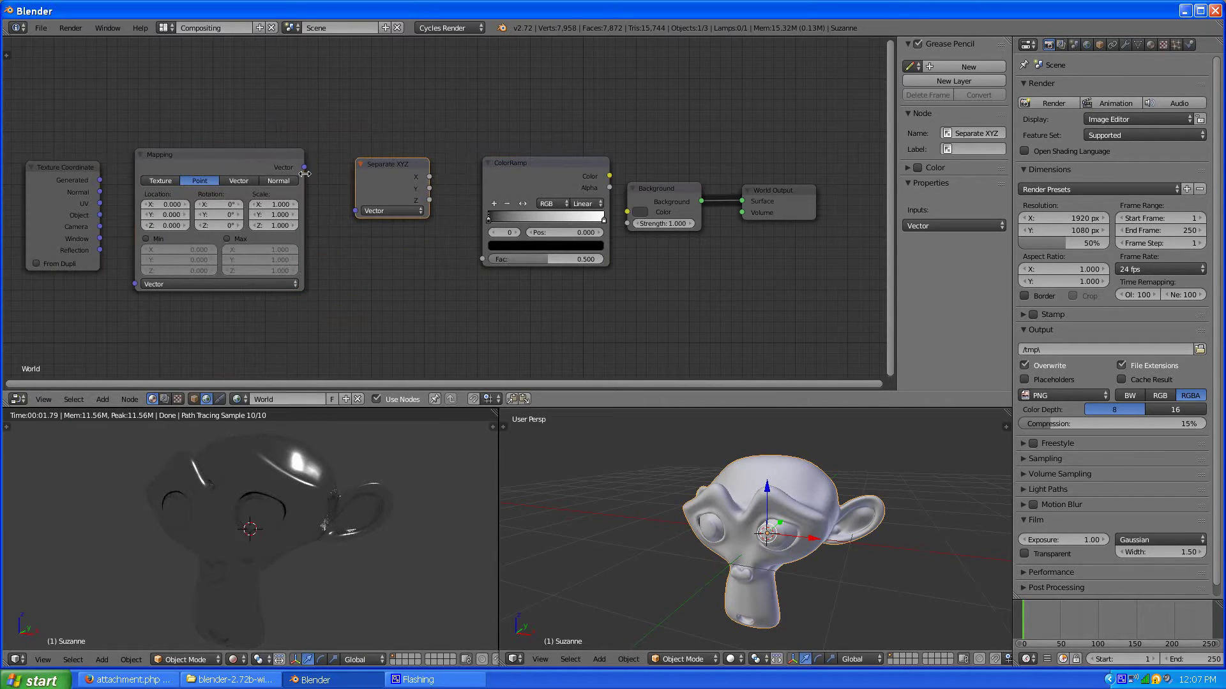
{"action": "left_click_drag", "start_coordinate": [306, 167], "coordinate": [358, 210]}
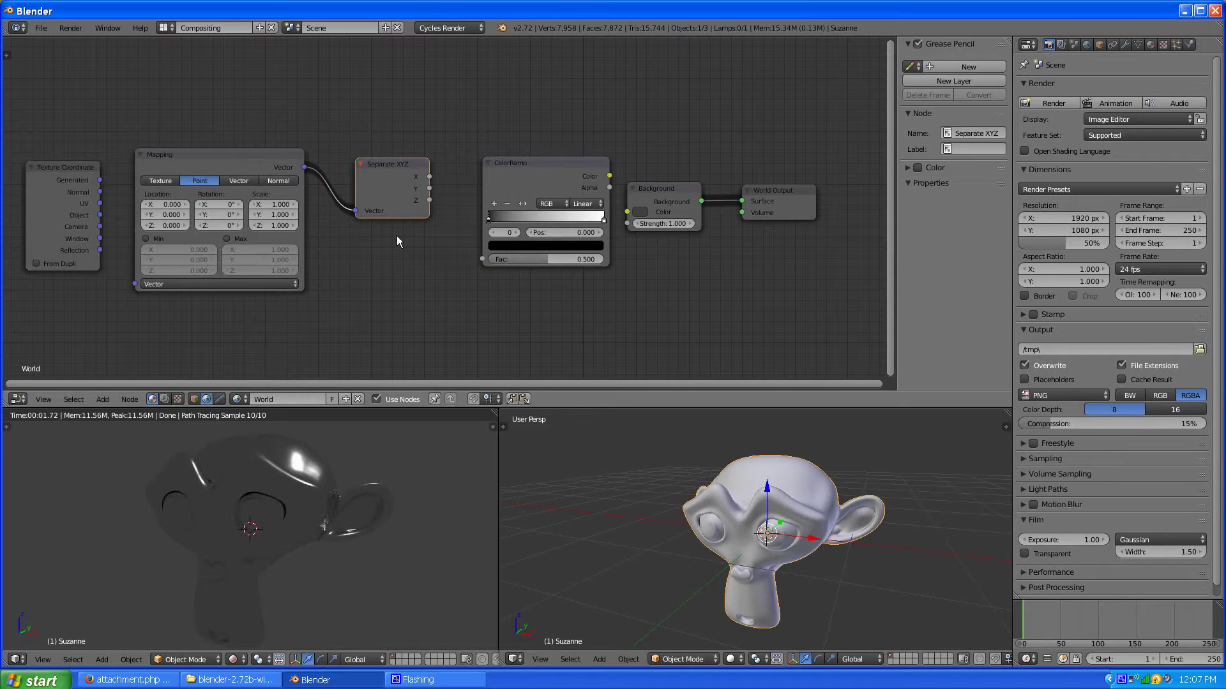
{"action": "scroll", "coordinate": [524, 293], "scroll_direction": "up", "scroll_amount": 1}
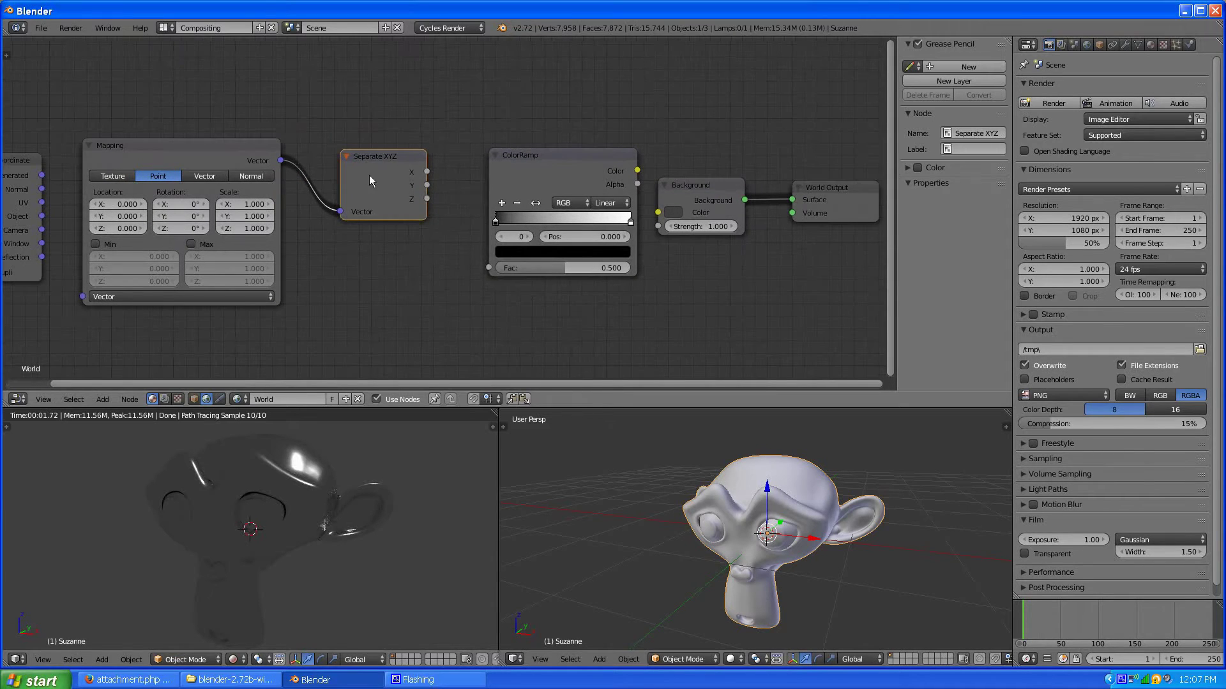
{"action": "left_click_drag", "start_coordinate": [369, 178], "coordinate": [392, 226]}
{"action": "left_click_drag", "start_coordinate": [164, 149], "coordinate": [218, 164]}
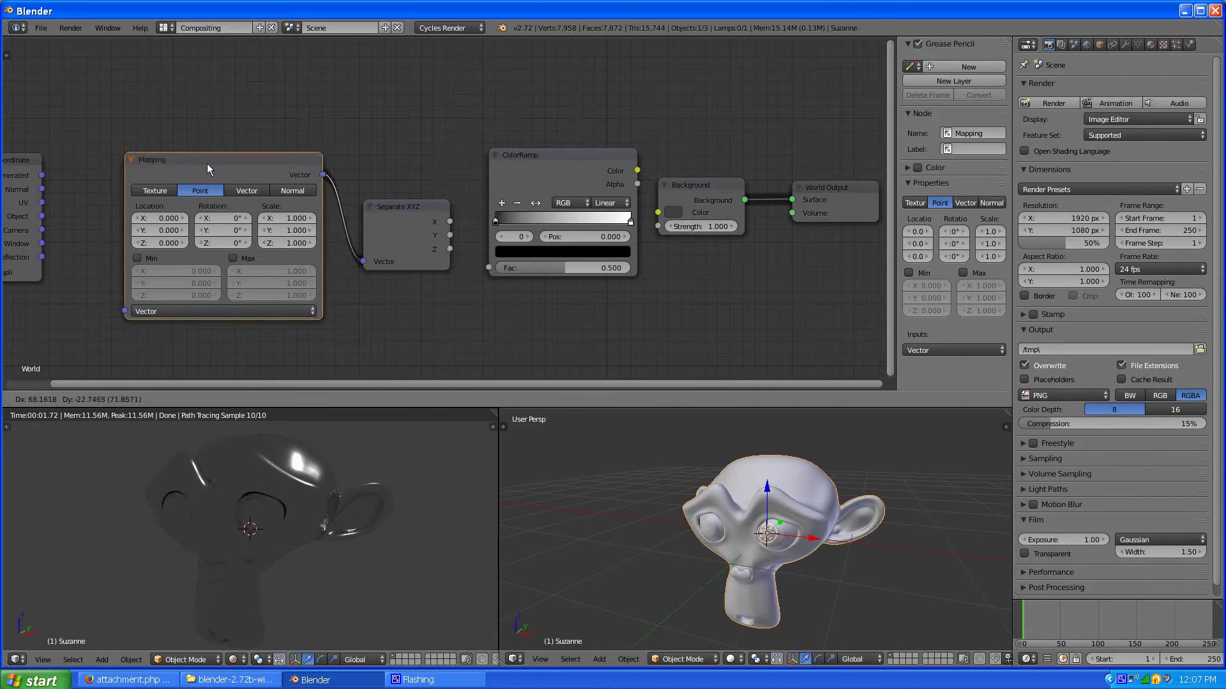
{"action": "mouse_move", "coordinate": [408, 225]}
{"action": "left_mouse_down"}
{"action": "mouse_move", "coordinate": [433, 233]}
{"action": "mouse_move", "coordinate": [421, 233]}
{"action": "left_mouse_up"}
{"action": "scroll", "coordinate": [421, 233], "scroll_direction": "down", "scroll_amount": 1}
{"action": "scroll", "coordinate": [88, 254], "scroll_direction": "up", "scroll_amount": 1}
{"action": "scroll", "coordinate": [192, 258], "scroll_direction": "up", "scroll_amount": 2}
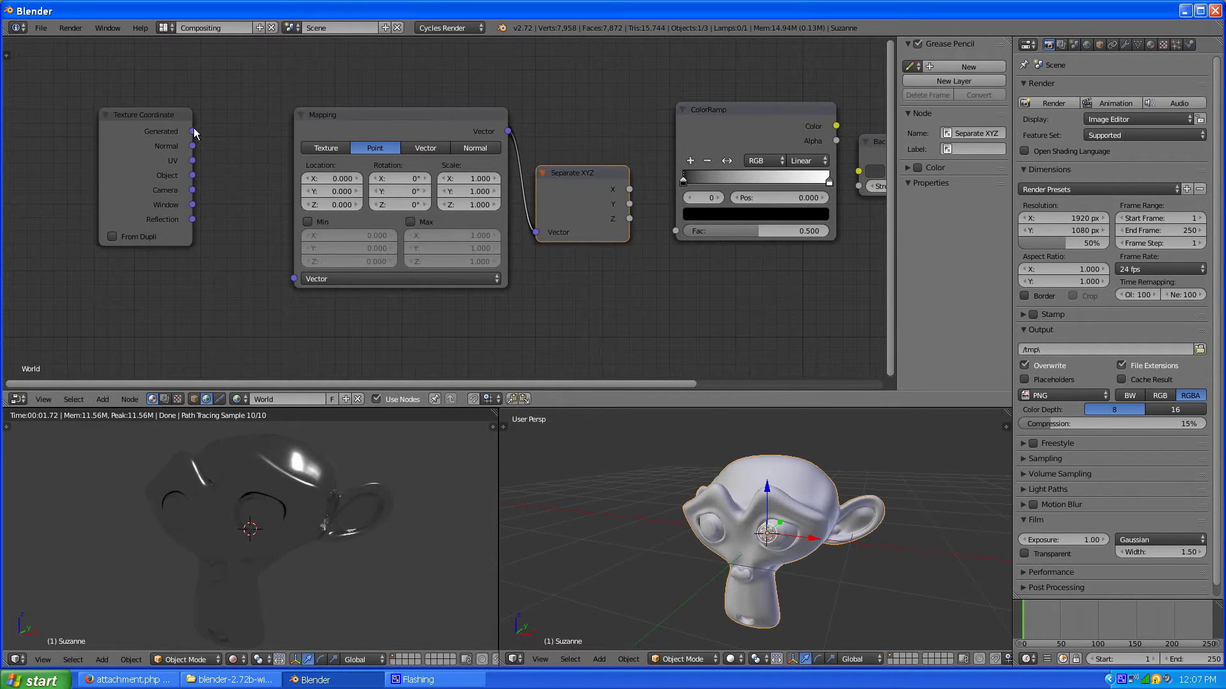
Step: Link Generated into Mapping Vector, Separate XYZ Z into ColorRamp Fac, and ColorRamp Color into Background Color
{"action": "left_click_drag", "start_coordinate": [194, 132], "coordinate": [293, 278]}
{"action": "scroll", "coordinate": [457, 258], "scroll_direction": "down", "scroll_amount": 2}
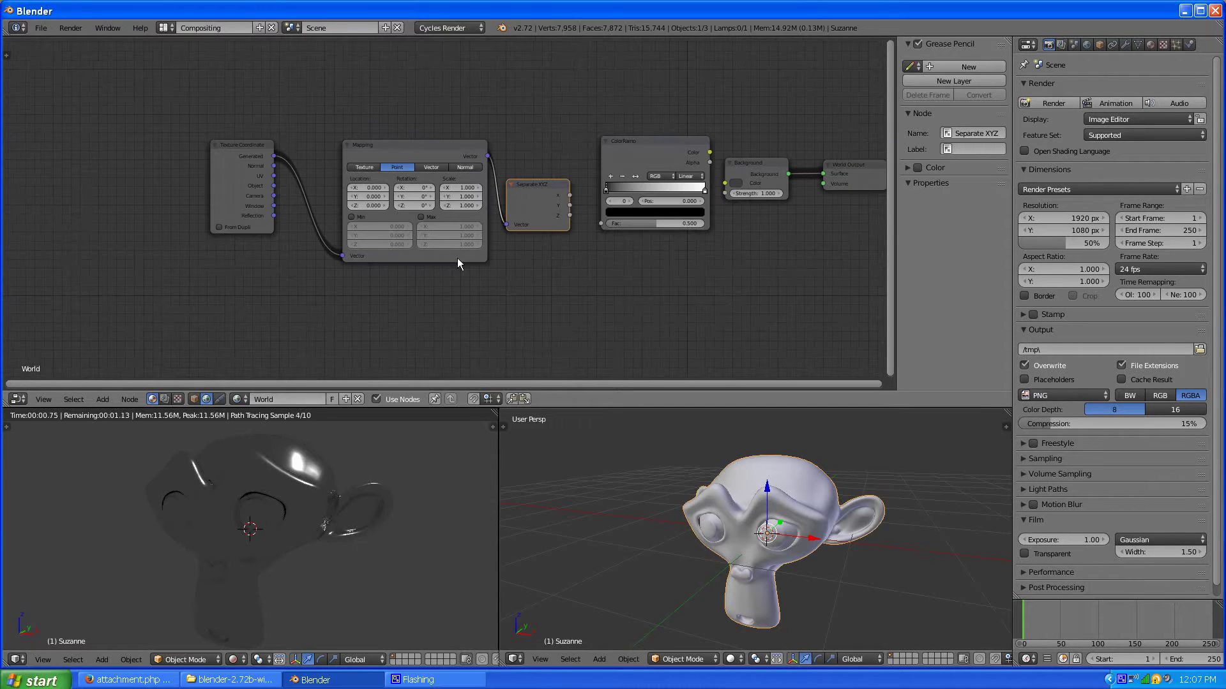
{"action": "scroll", "coordinate": [457, 258], "scroll_direction": "up", "scroll_amount": 1}
{"action": "scroll", "coordinate": [441, 268], "scroll_direction": "up", "scroll_amount": 1}
{"action": "scroll", "coordinate": [387, 279], "scroll_direction": "up", "scroll_amount": 1}
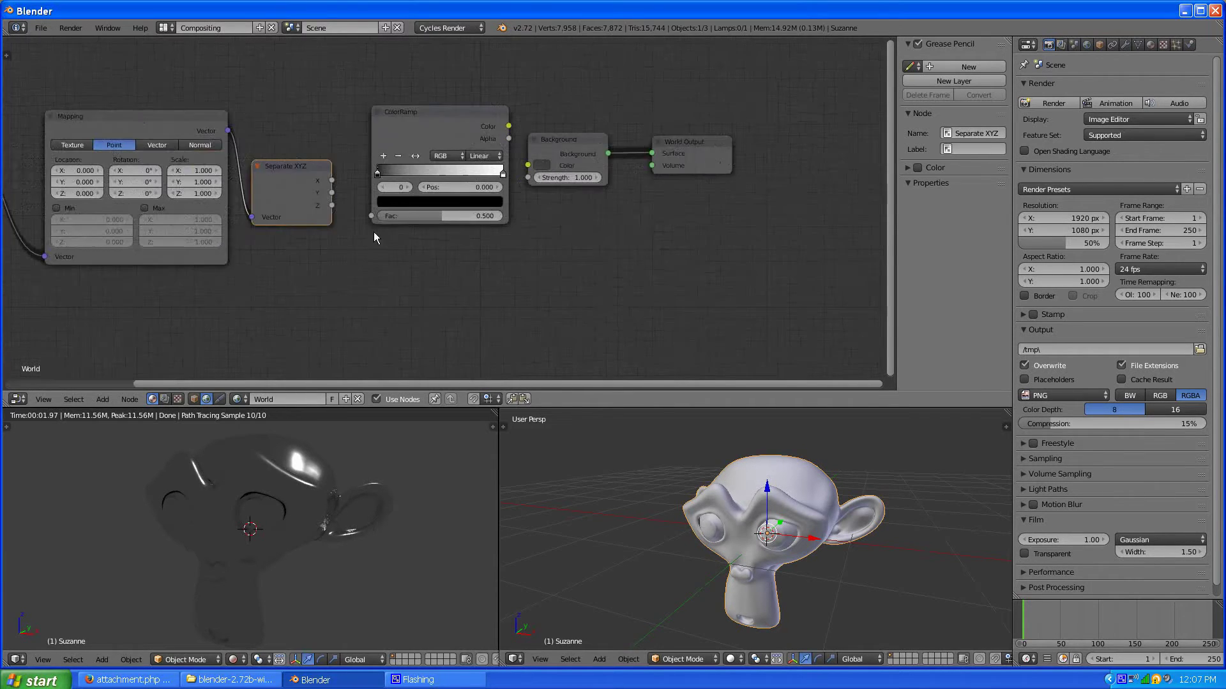
{"action": "scroll", "coordinate": [374, 233], "scroll_direction": "up", "scroll_amount": 2}
{"action": "scroll", "coordinate": [271, 223], "scroll_direction": "up", "scroll_amount": 1}
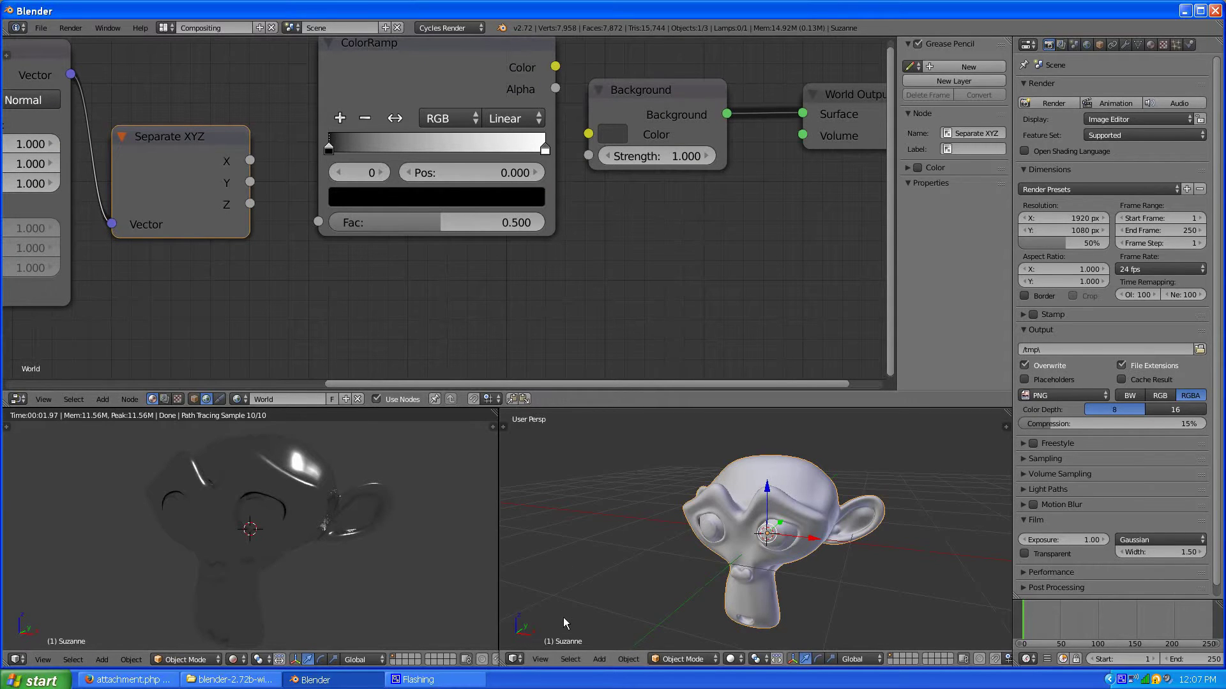
{"action": "mouse_move", "coordinate": [564, 618]}
{"action": "middle_mouse_down"}
{"action": "mouse_move", "coordinate": [602, 601]}
{"action": "mouse_move", "coordinate": [531, 624]}
{"action": "mouse_move", "coordinate": [530, 643]}
{"action": "mouse_move", "coordinate": [537, 622]}
{"action": "middle_mouse_up"}
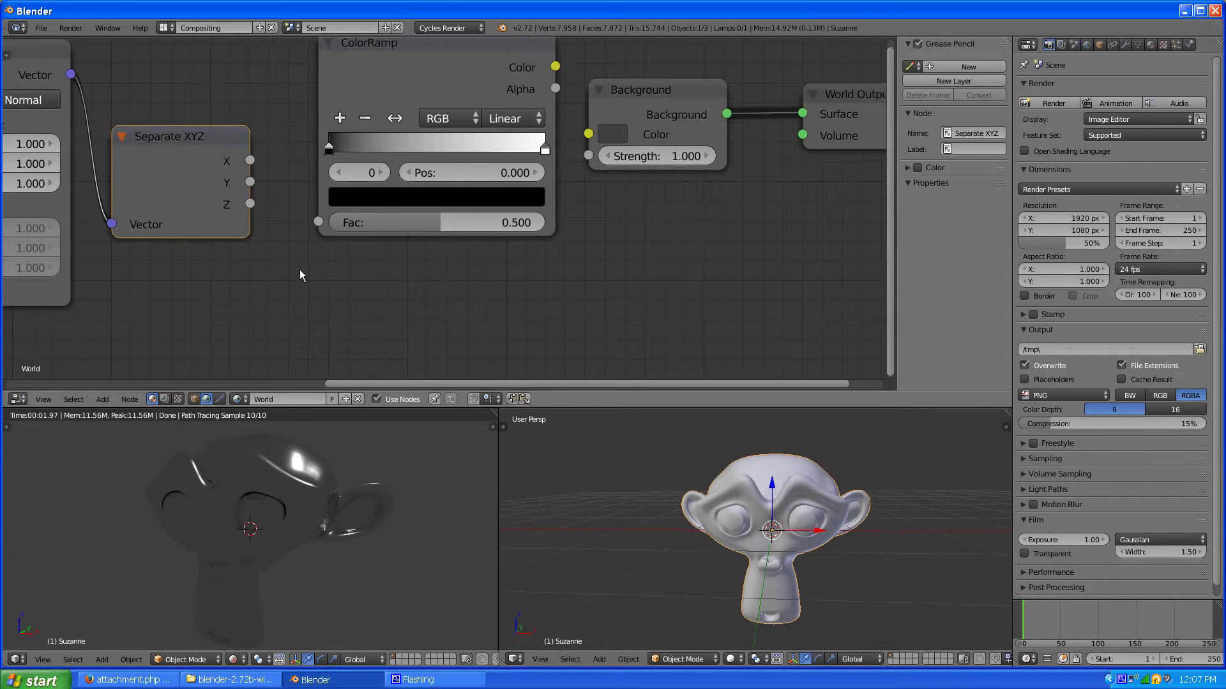
{"action": "scroll", "coordinate": [300, 269], "scroll_direction": "down", "scroll_amount": 1}
{"action": "left_click_drag", "start_coordinate": [291, 205], "coordinate": [350, 219]}
{"action": "scroll", "coordinate": [542, 227], "scroll_direction": "down", "scroll_amount": 1}
{"action": "scroll", "coordinate": [541, 227], "scroll_direction": "down", "scroll_amount": 1}
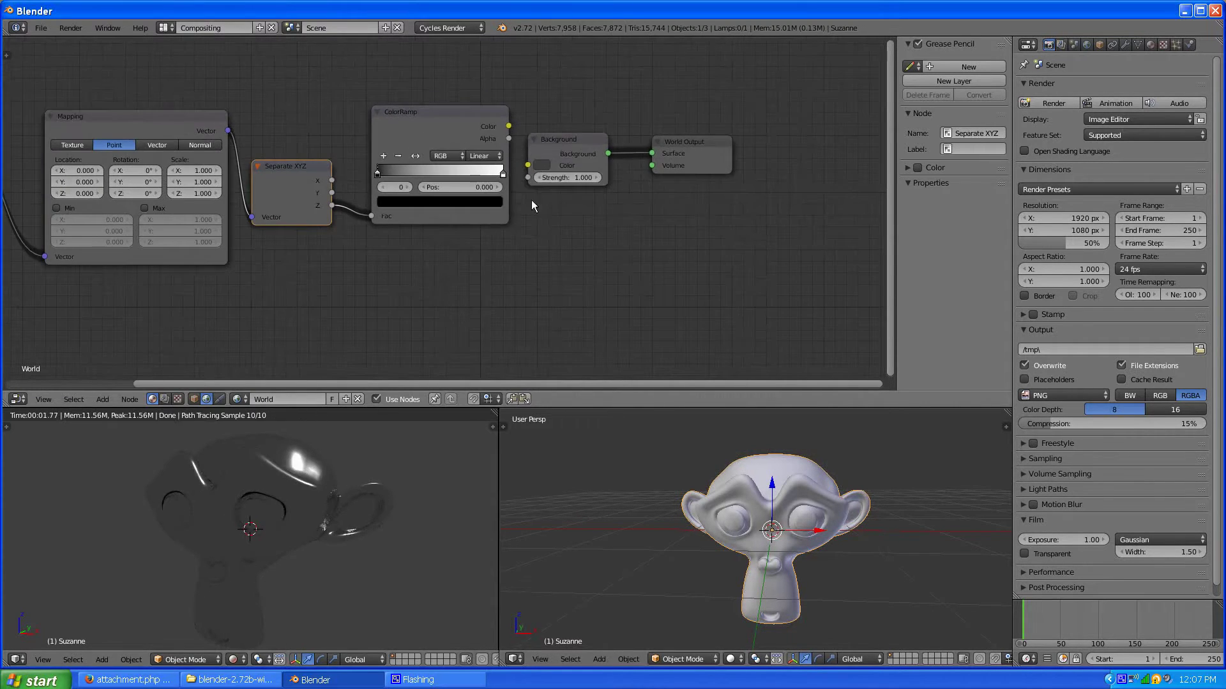
{"action": "scroll", "coordinate": [545, 180], "scroll_direction": "up", "scroll_amount": 1}
{"action": "scroll", "coordinate": [545, 180], "scroll_direction": "up", "scroll_amount": 1}
{"action": "mouse_move", "coordinate": [564, 55]}
{"action": "left_mouse_down"}
{"action": "mouse_move", "coordinate": [601, 99]}
{"action": "mouse_move", "coordinate": [600, 127]}
{"action": "left_mouse_up"}
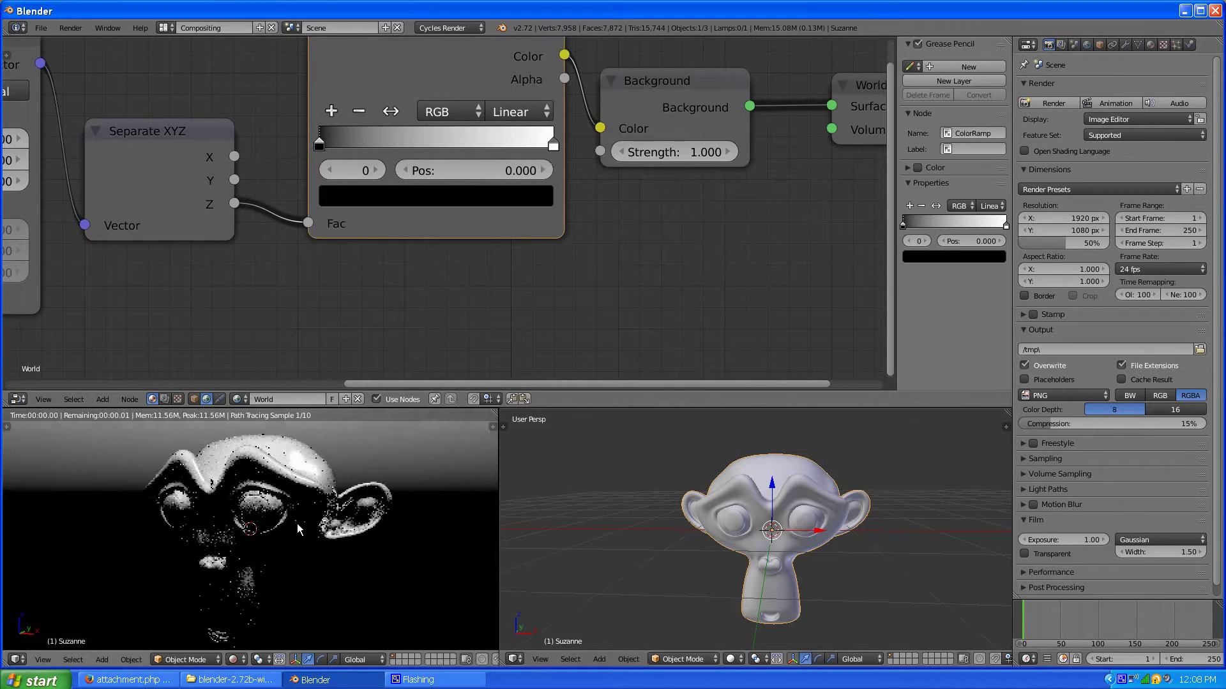
{"action": "scroll", "coordinate": [326, 324], "scroll_direction": "down", "scroll_amount": 2}
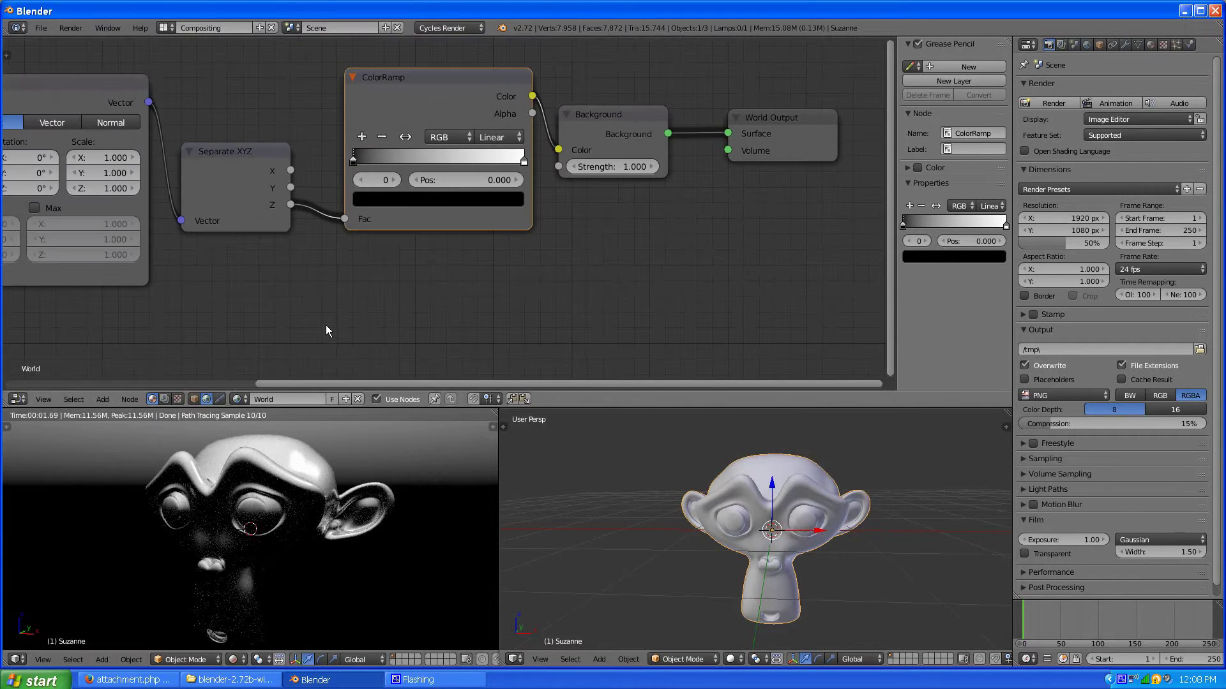
{"action": "scroll", "coordinate": [422, 280], "scroll_direction": "up", "scroll_amount": 2}
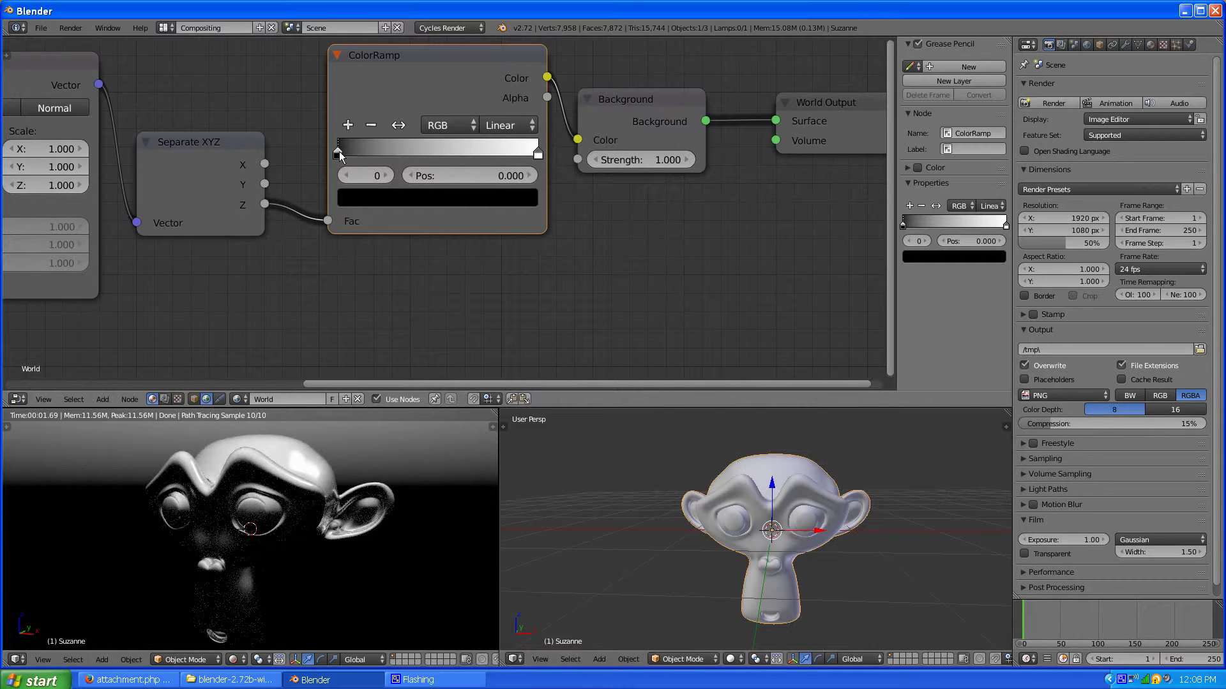
Step: Recolour the ColorRamp's start stop from black to a dark brown
{"action": "left_click_drag", "start_coordinate": [341, 154], "coordinate": [341, 161]}
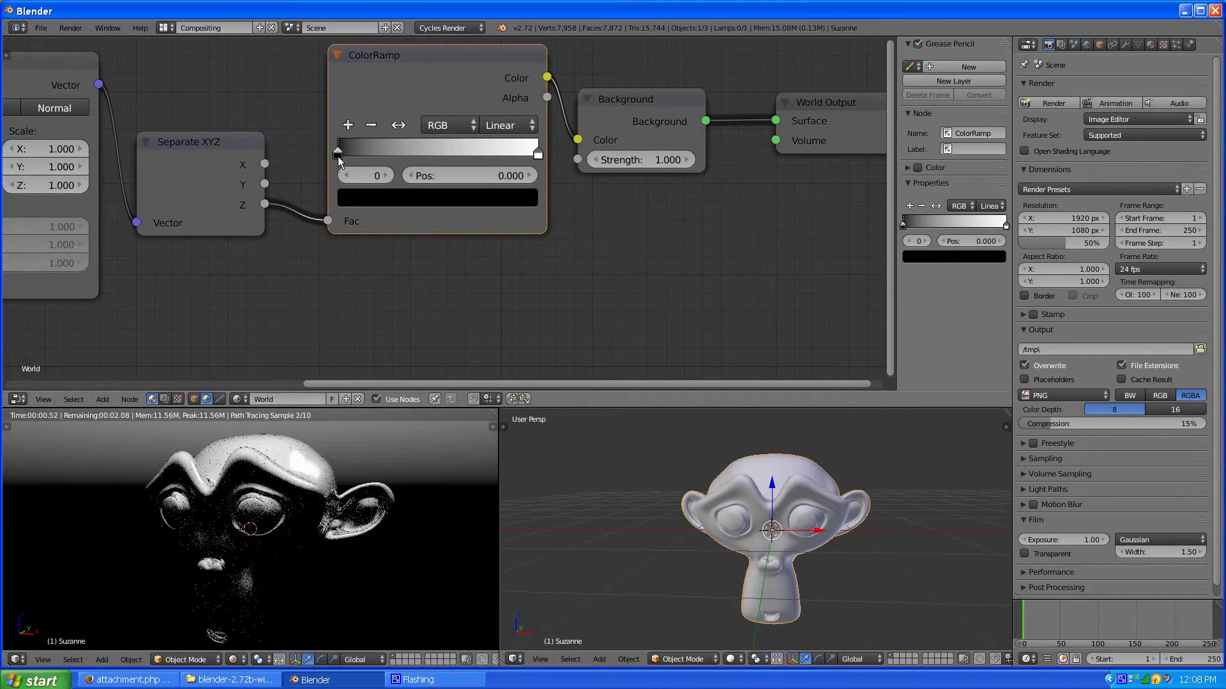
{"action": "left_click", "coordinate": [397, 199]}
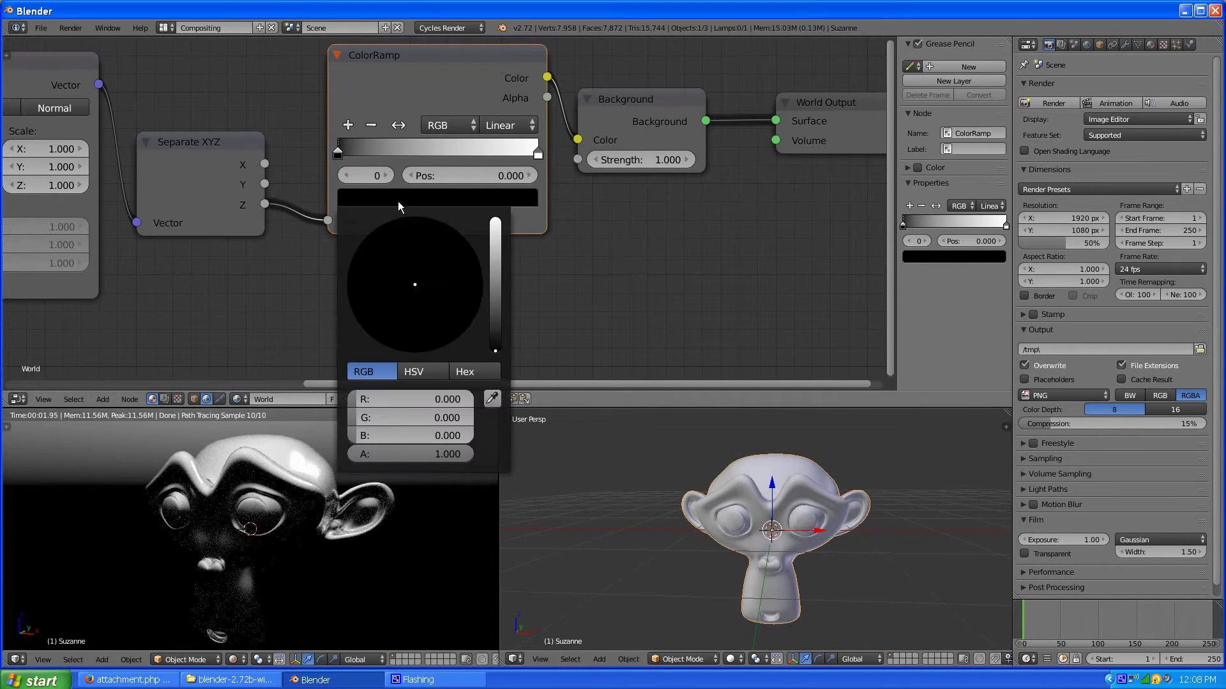
{"action": "left_click", "coordinate": [495, 293]}
{"action": "left_click", "coordinate": [395, 339]}
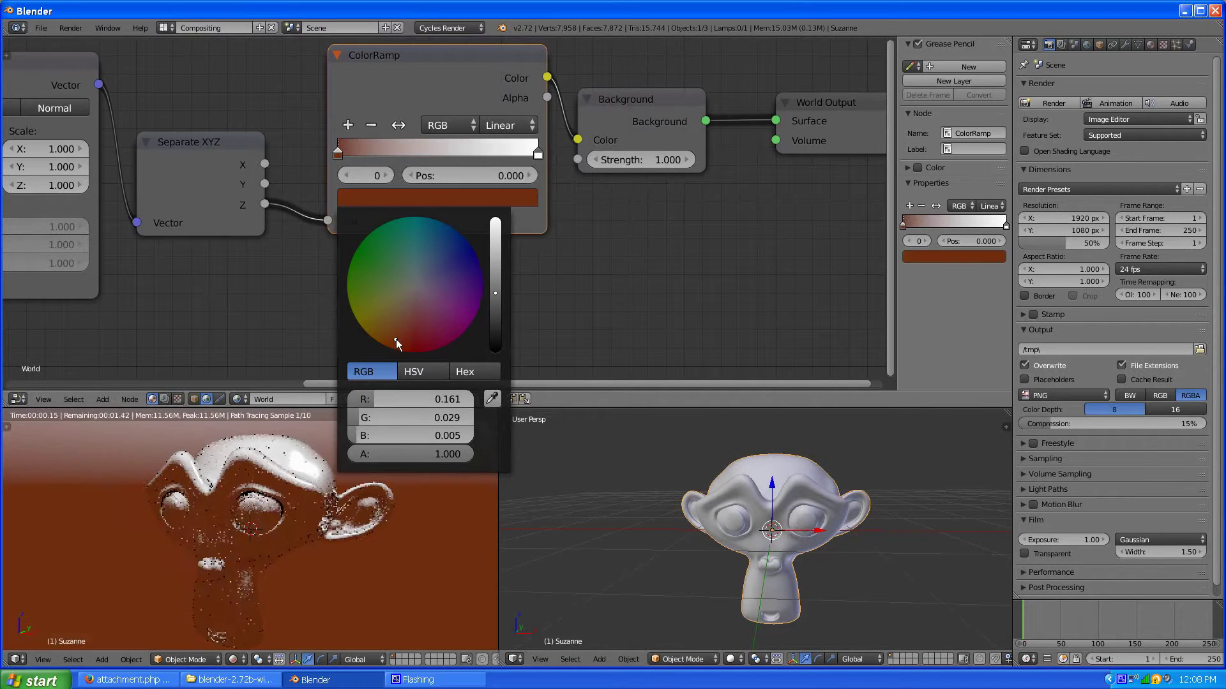
{"action": "left_click_drag", "start_coordinate": [493, 294], "coordinate": [495, 307]}
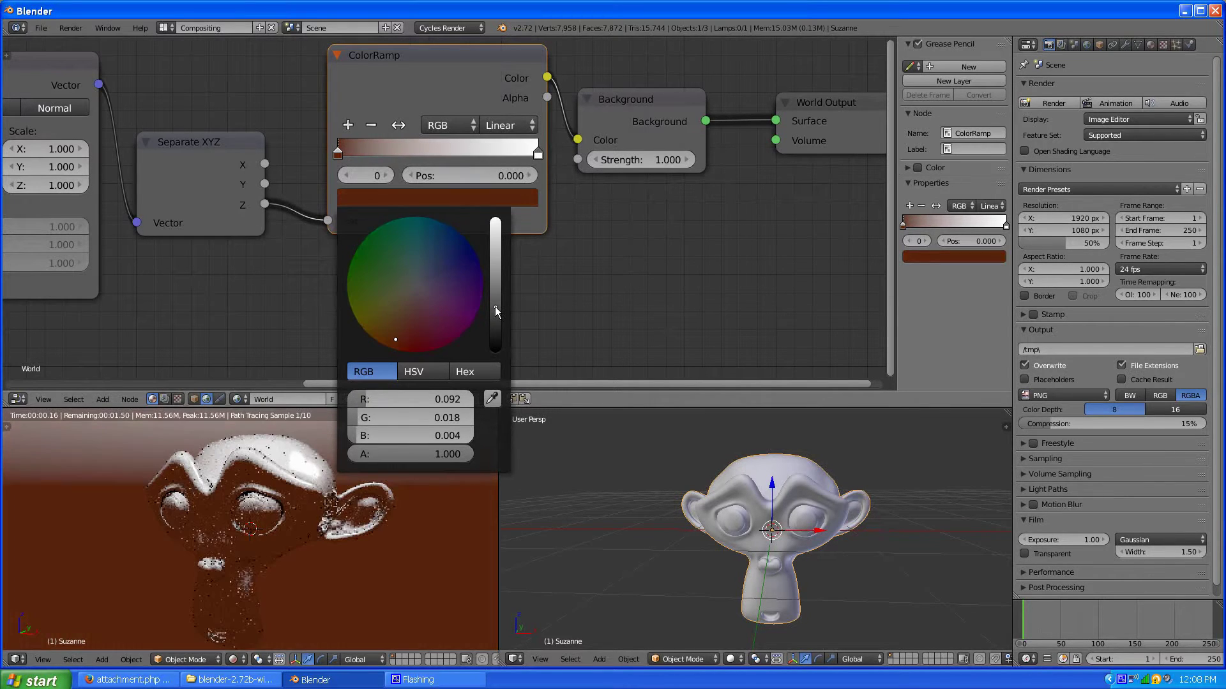
{"action": "left_click_drag", "start_coordinate": [393, 335], "coordinate": [397, 316]}
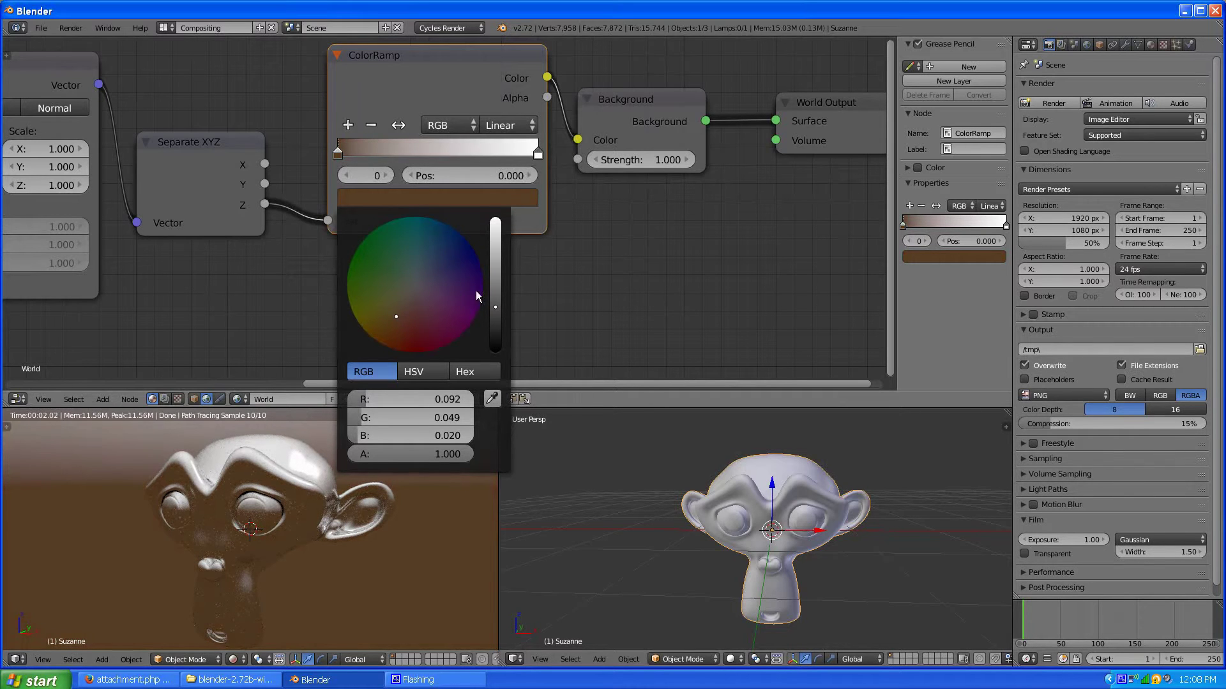
Step: Add a middle stop at about 0.455 and pull the white end stop in to 0.886
{"action": "left_click", "coordinate": [346, 126]}
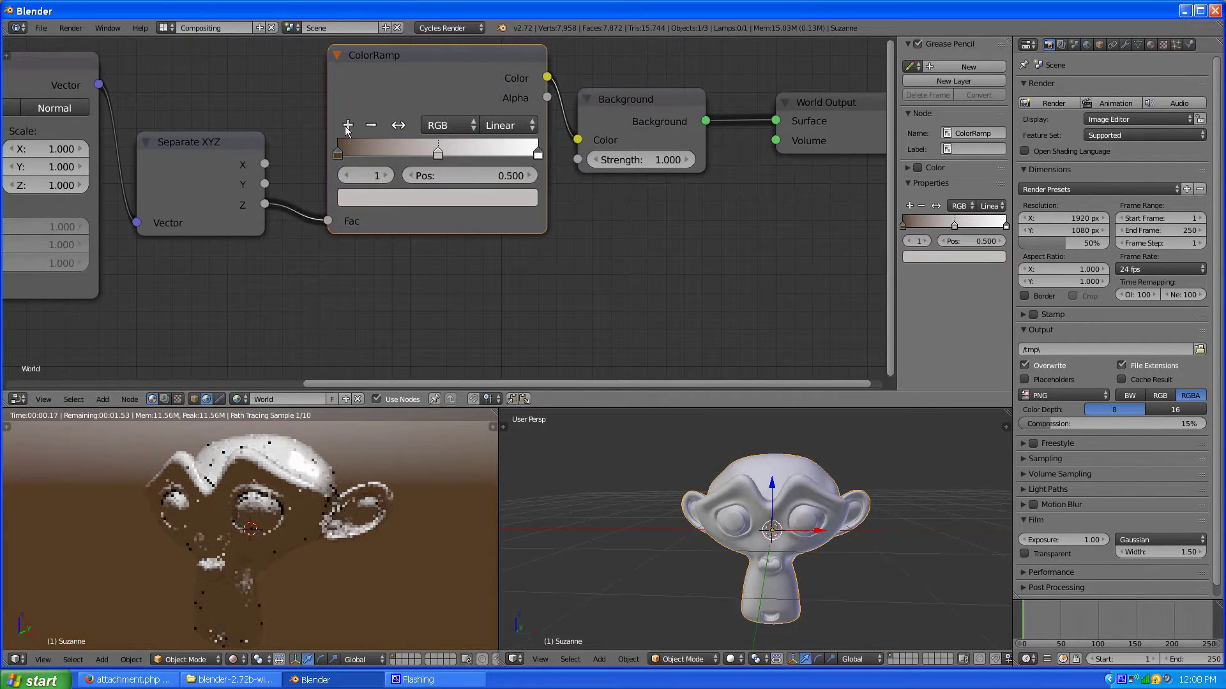
{"action": "left_click_drag", "start_coordinate": [437, 156], "coordinate": [429, 155]}
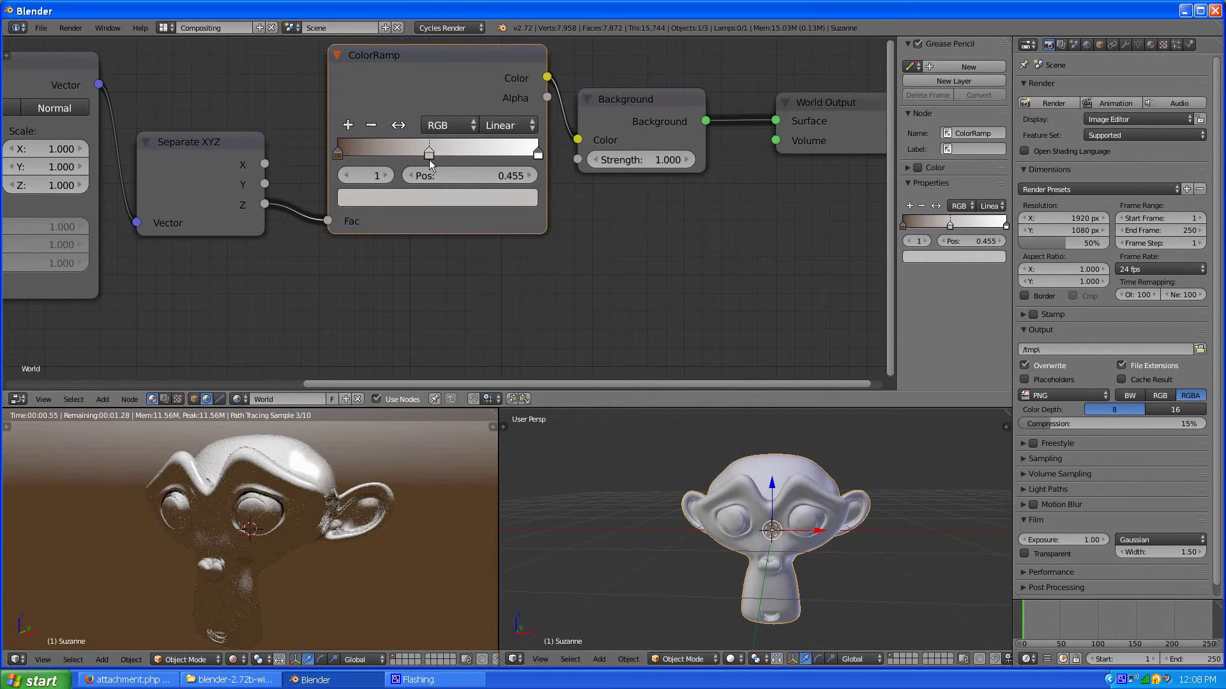
{"action": "left_click", "coordinate": [535, 150]}
{"action": "left_click_drag", "start_coordinate": [536, 154], "coordinate": [514, 155]}
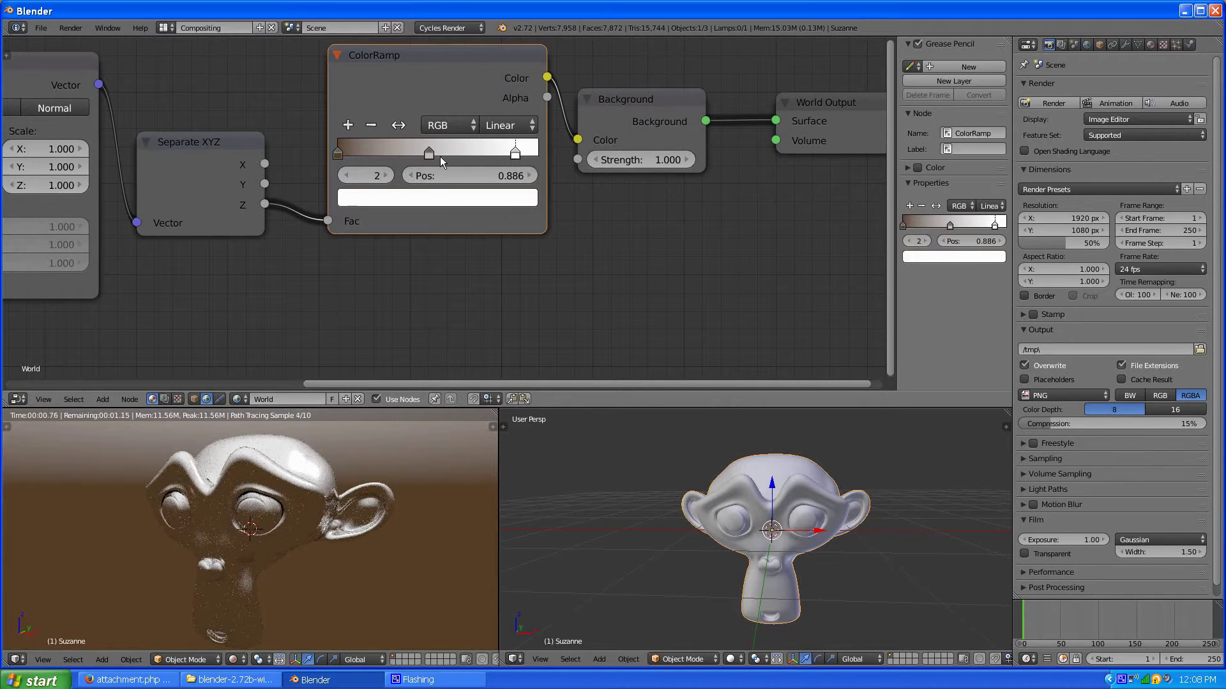
Step: Turn the end stop blue and add another stop near 0.670, nudging the second stop right
{"action": "left_click", "coordinate": [433, 199]}
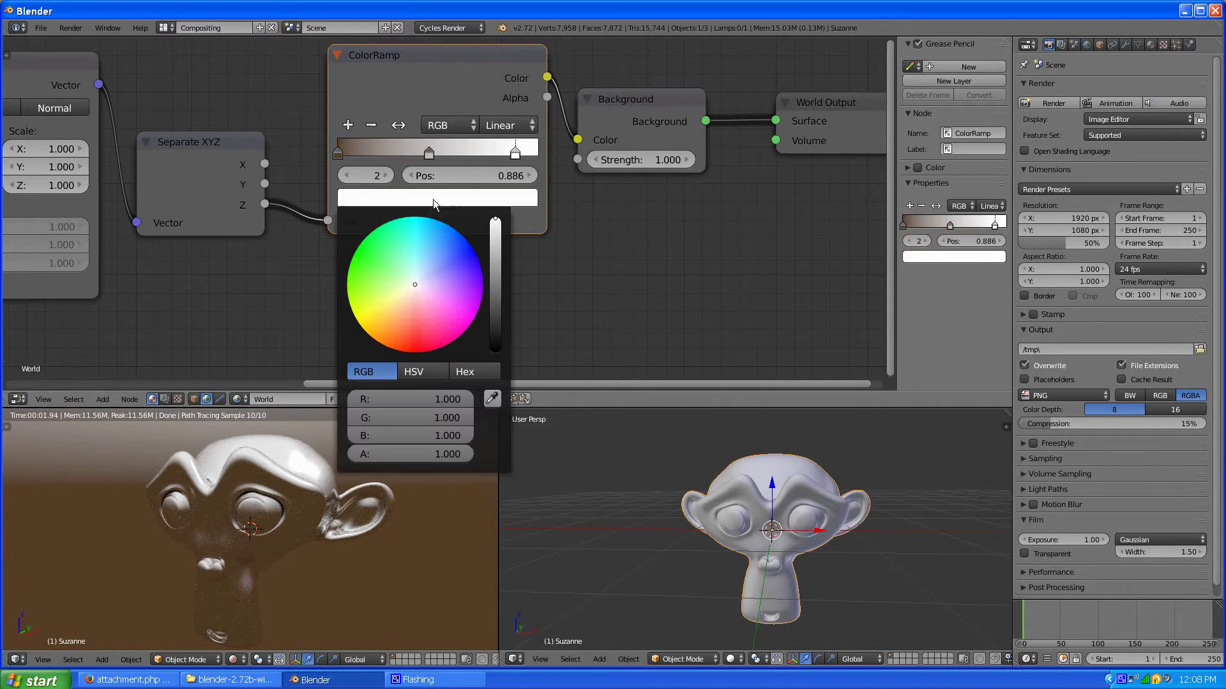
{"action": "left_click", "coordinate": [440, 241]}
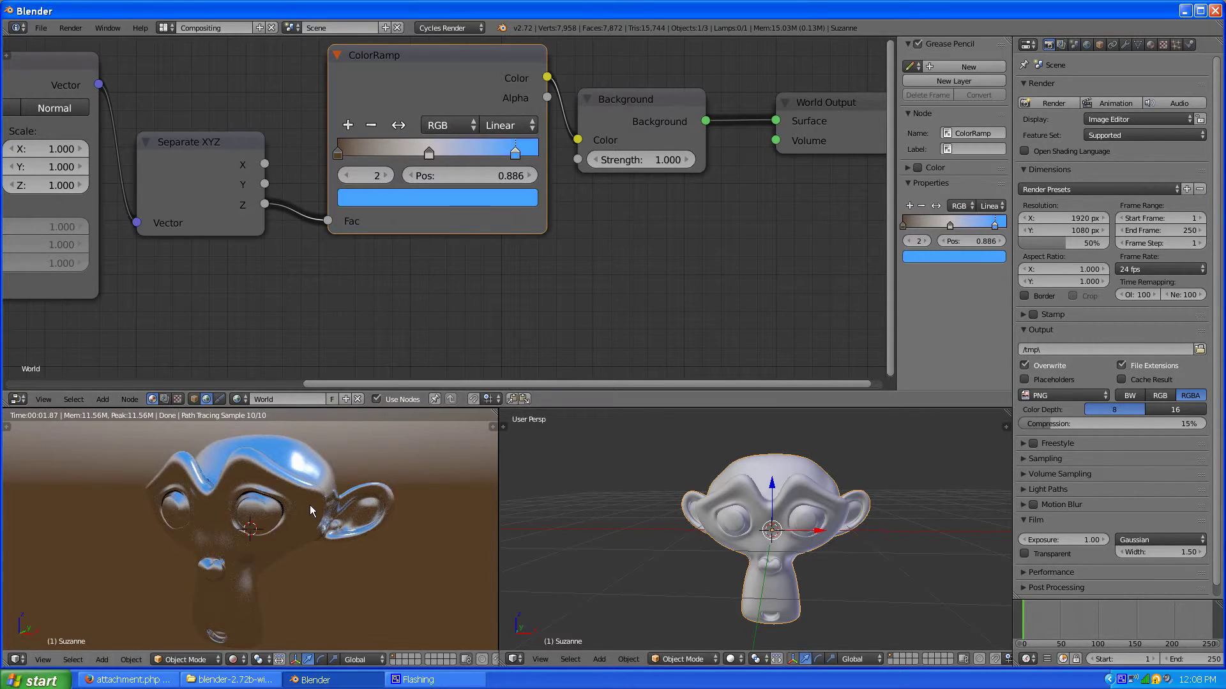
{"action": "mouse_move", "coordinate": [309, 505]}
{"action": "middle_mouse_down"}
{"action": "mouse_move", "coordinate": [293, 516]}
{"action": "mouse_move", "coordinate": [319, 517]}
{"action": "mouse_move", "coordinate": [330, 486]}
{"action": "middle_mouse_up"}
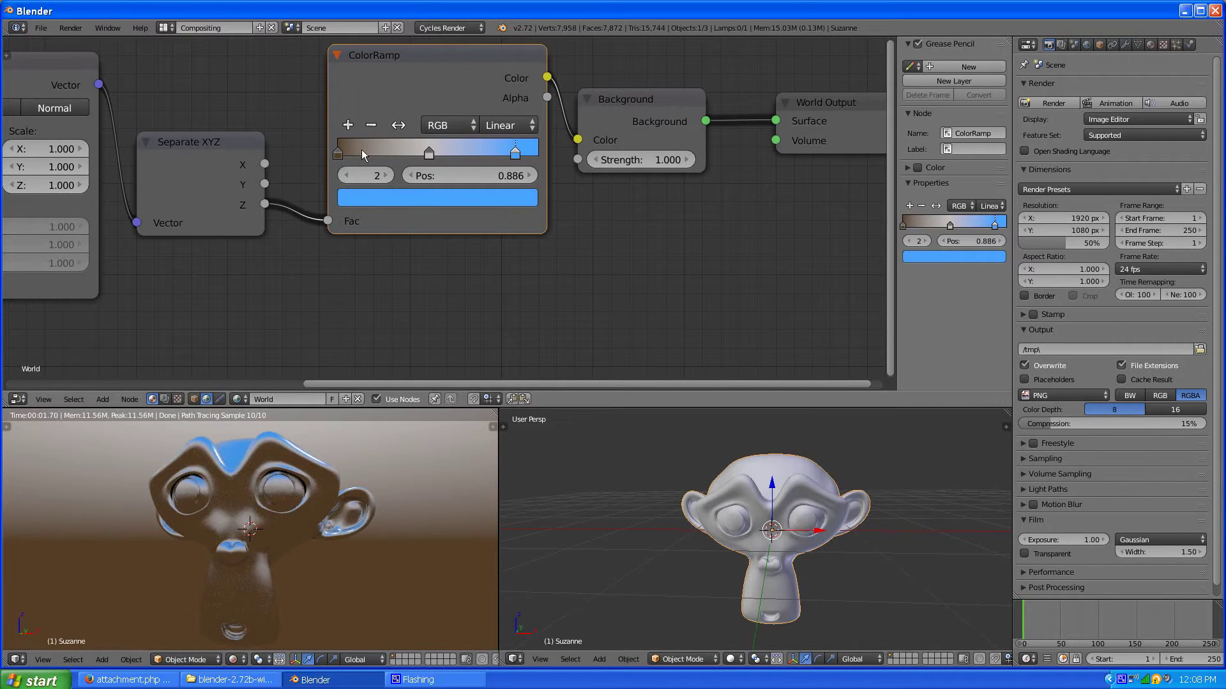
{"action": "left_click", "coordinate": [350, 126]}
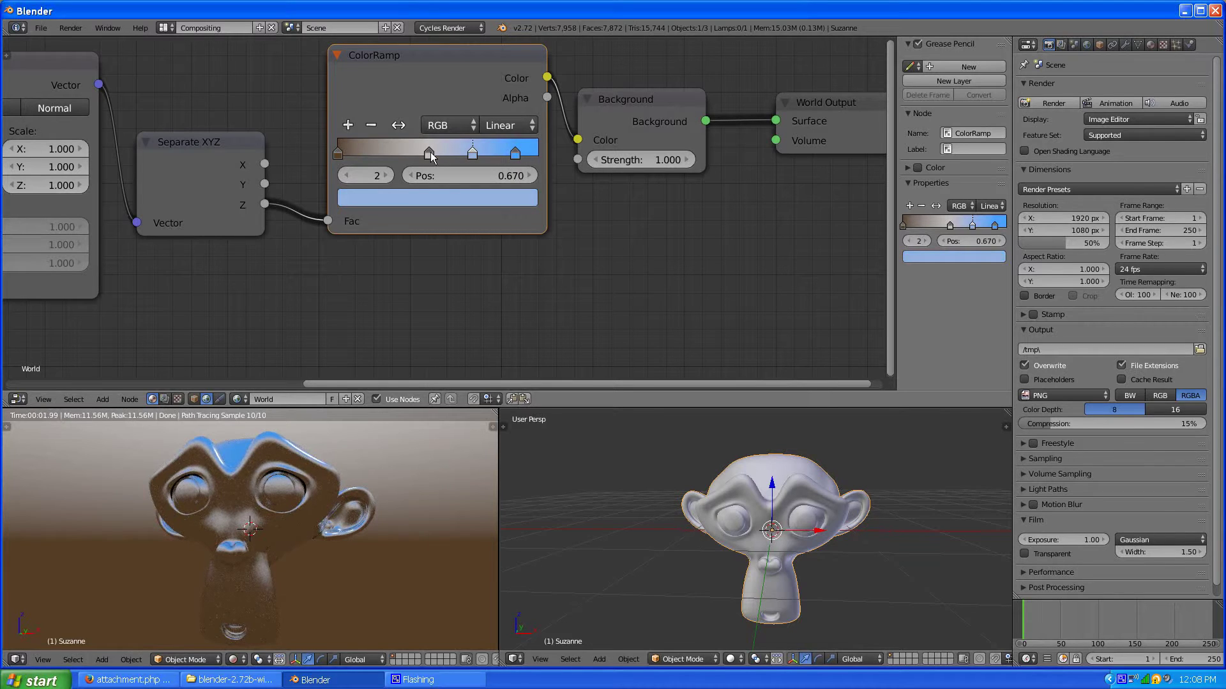
{"action": "left_click_drag", "start_coordinate": [430, 152], "coordinate": [437, 152]}
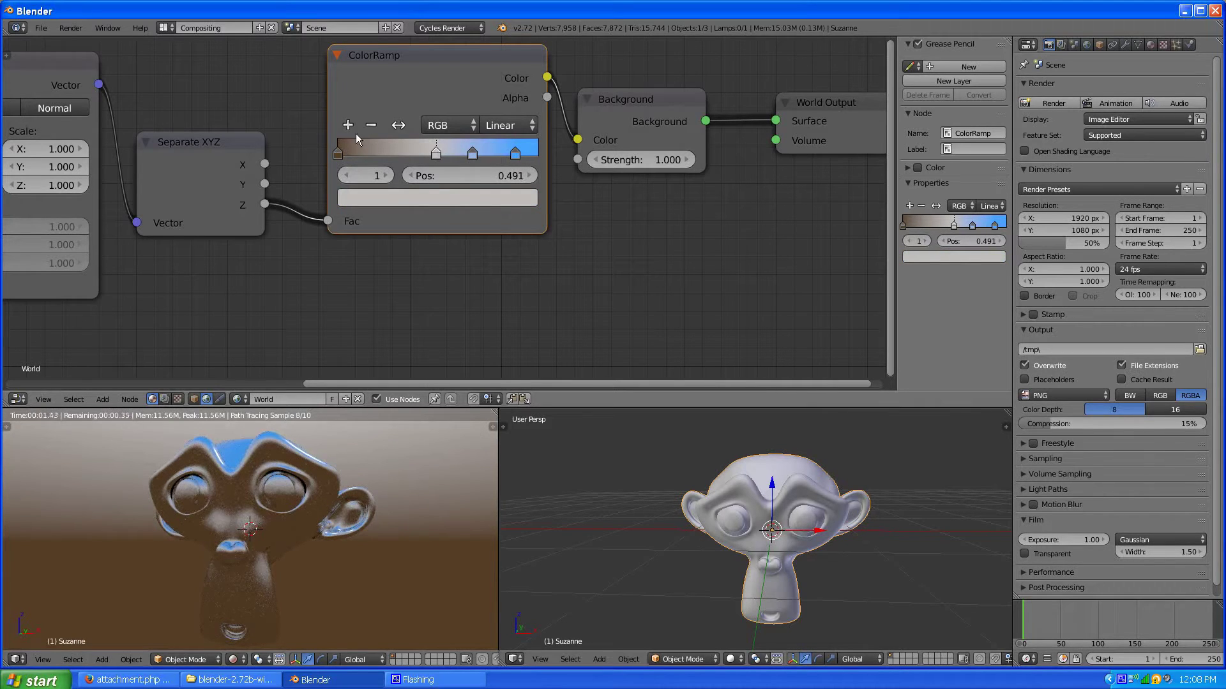
Step: Add a stop at 0.295 after the brown start and colour it a darkened orange-brown
{"action": "left_click", "coordinate": [340, 153]}
{"action": "left_click", "coordinate": [390, 150], "text": "ctrl"}
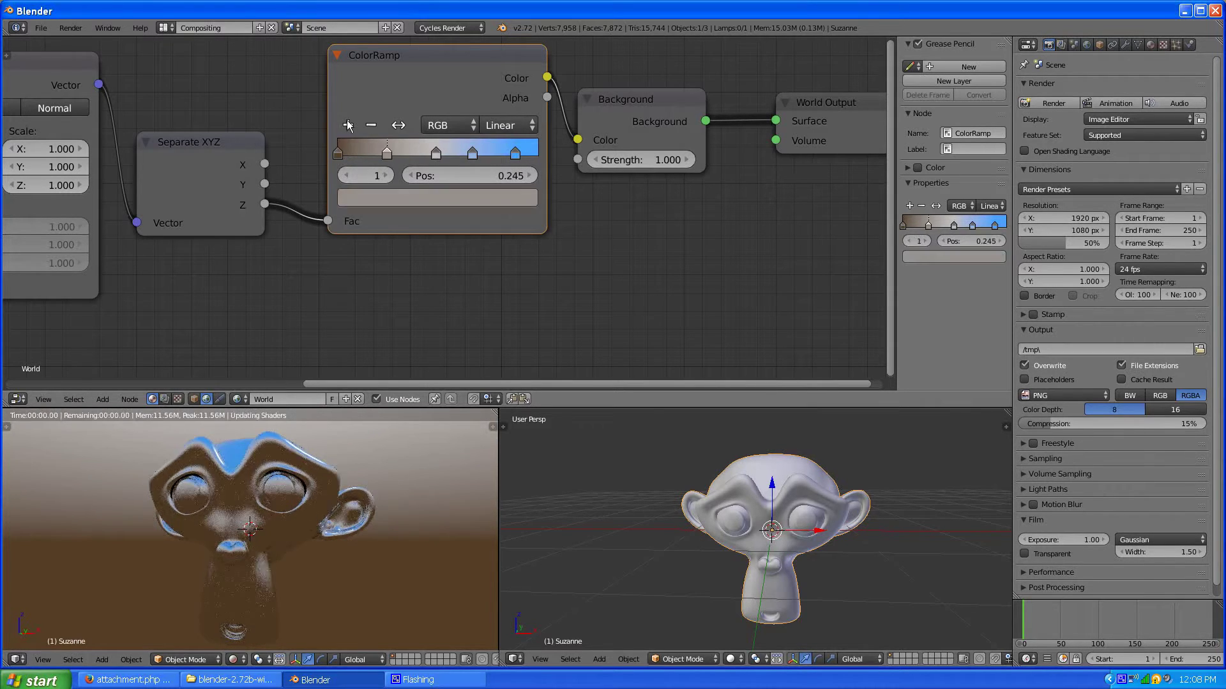
{"action": "left_click_drag", "start_coordinate": [391, 150], "coordinate": [399, 151]}
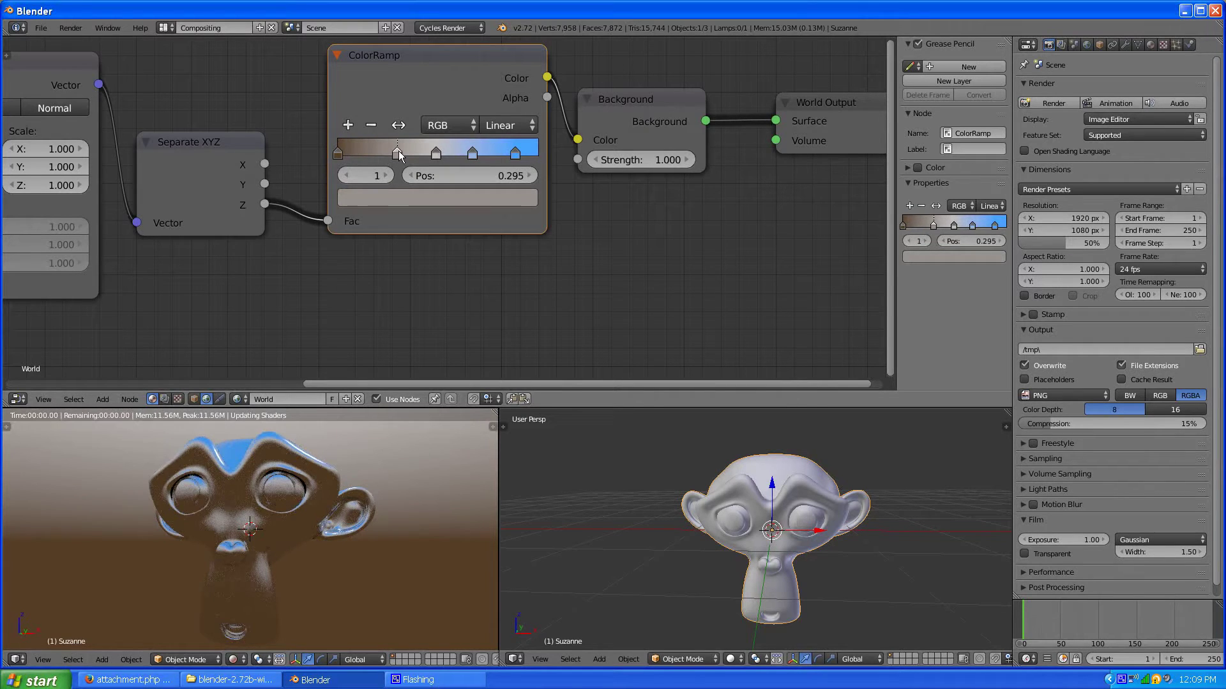
{"action": "left_click", "coordinate": [385, 198]}
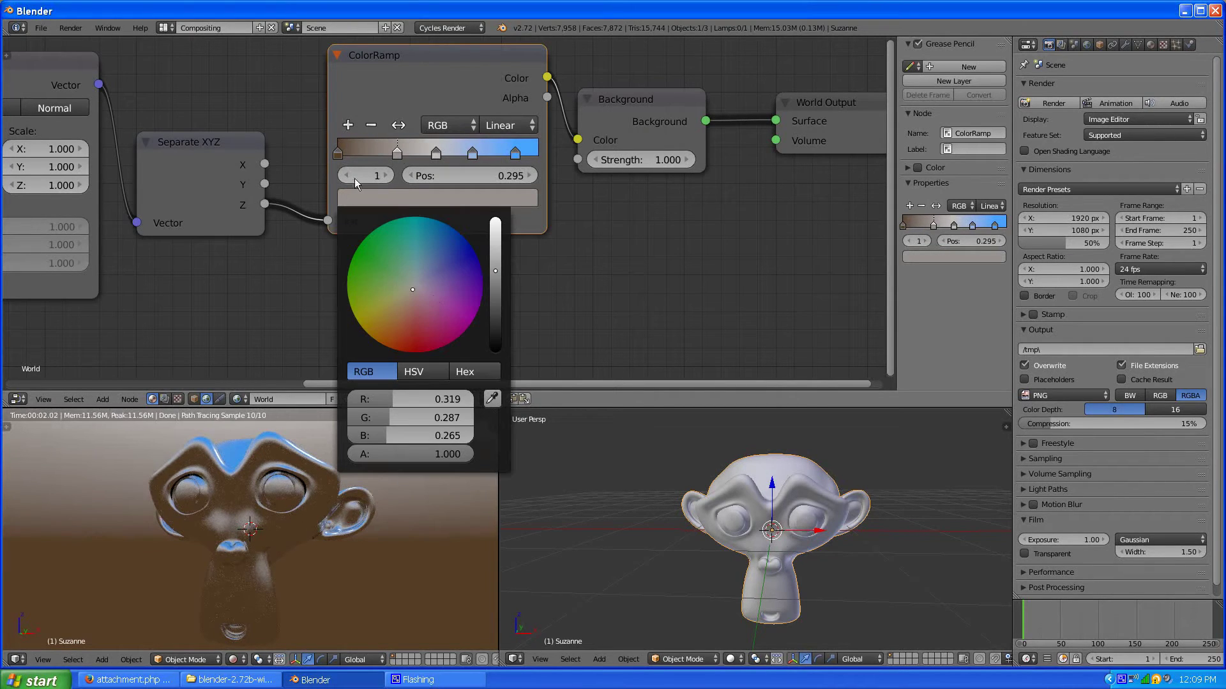
{"action": "left_click", "coordinate": [396, 332]}
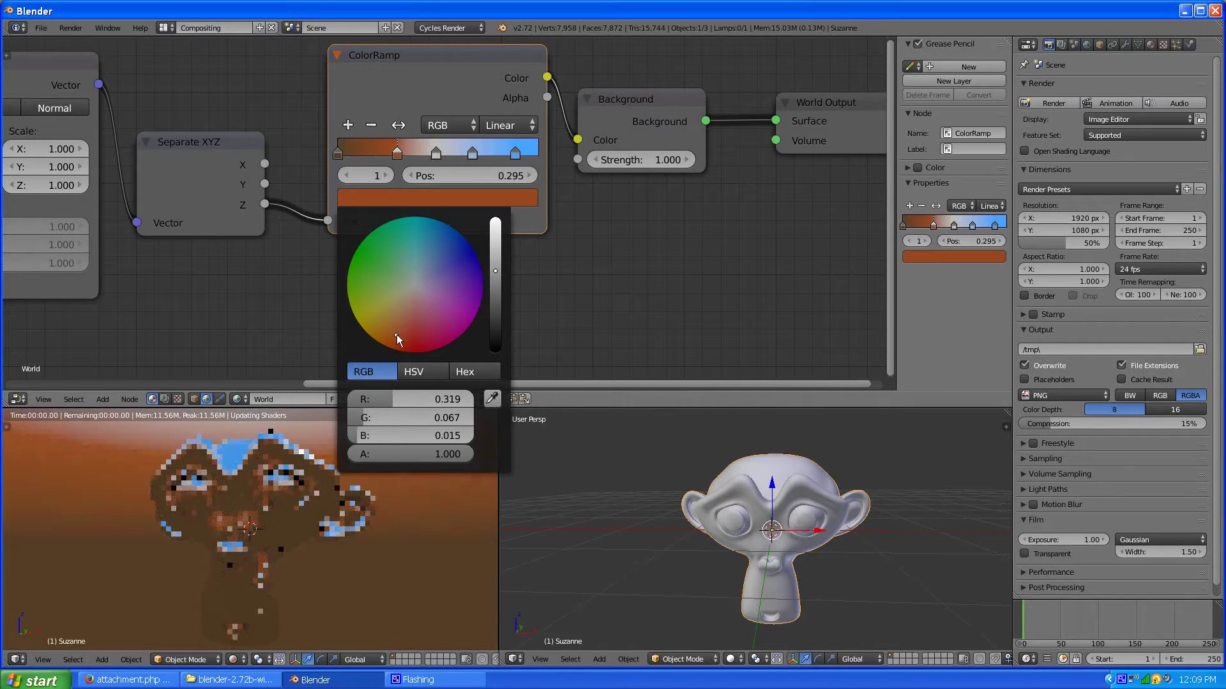
{"action": "left_click_drag", "start_coordinate": [496, 271], "coordinate": [502, 304]}
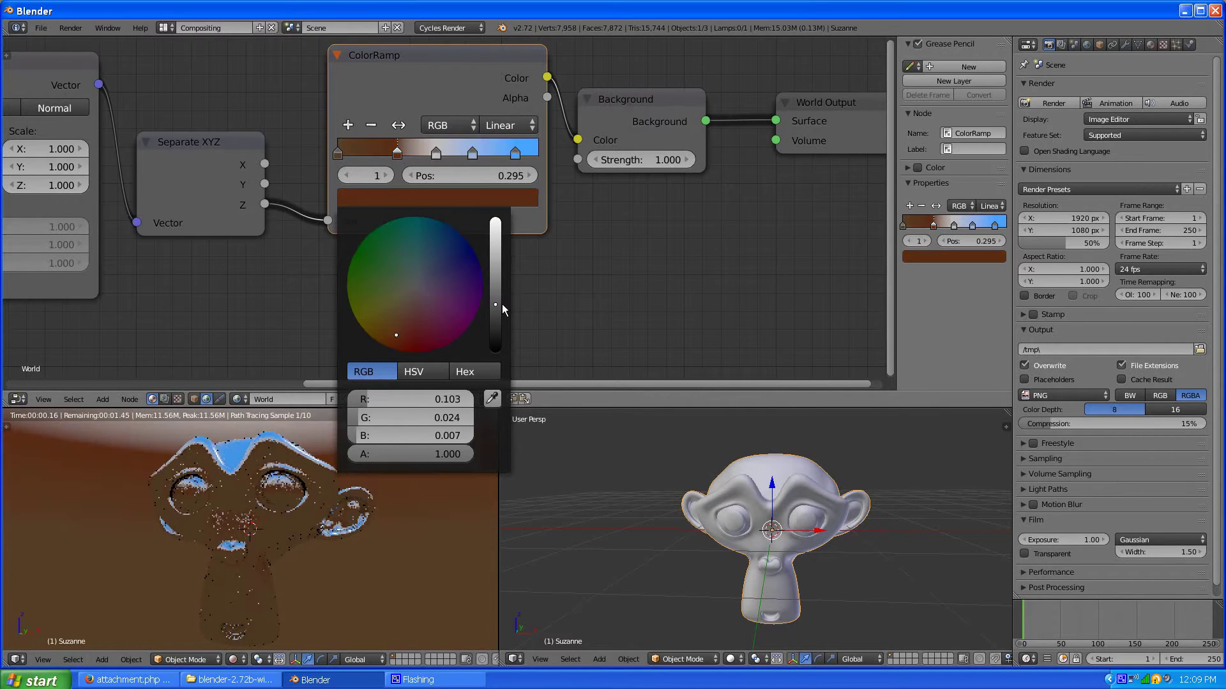
{"action": "key", "text": "Return"}
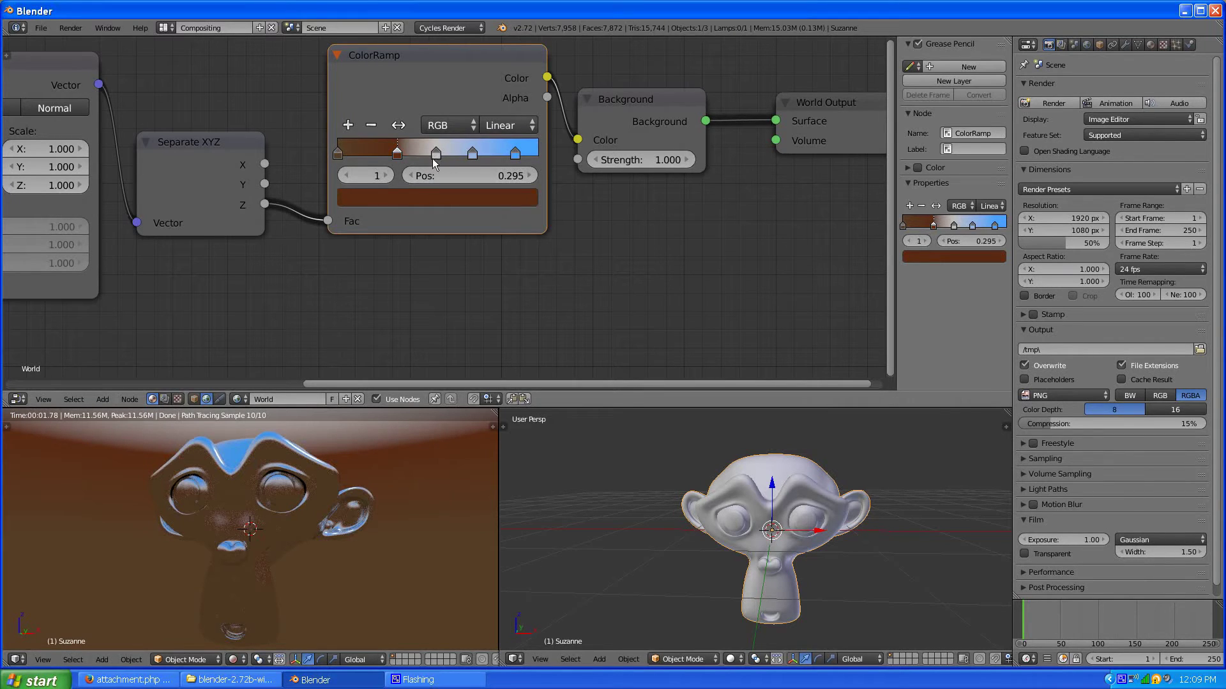
Step: Shift the blue and light blue stops slightly left along the ramp
{"action": "left_click", "coordinate": [516, 153]}
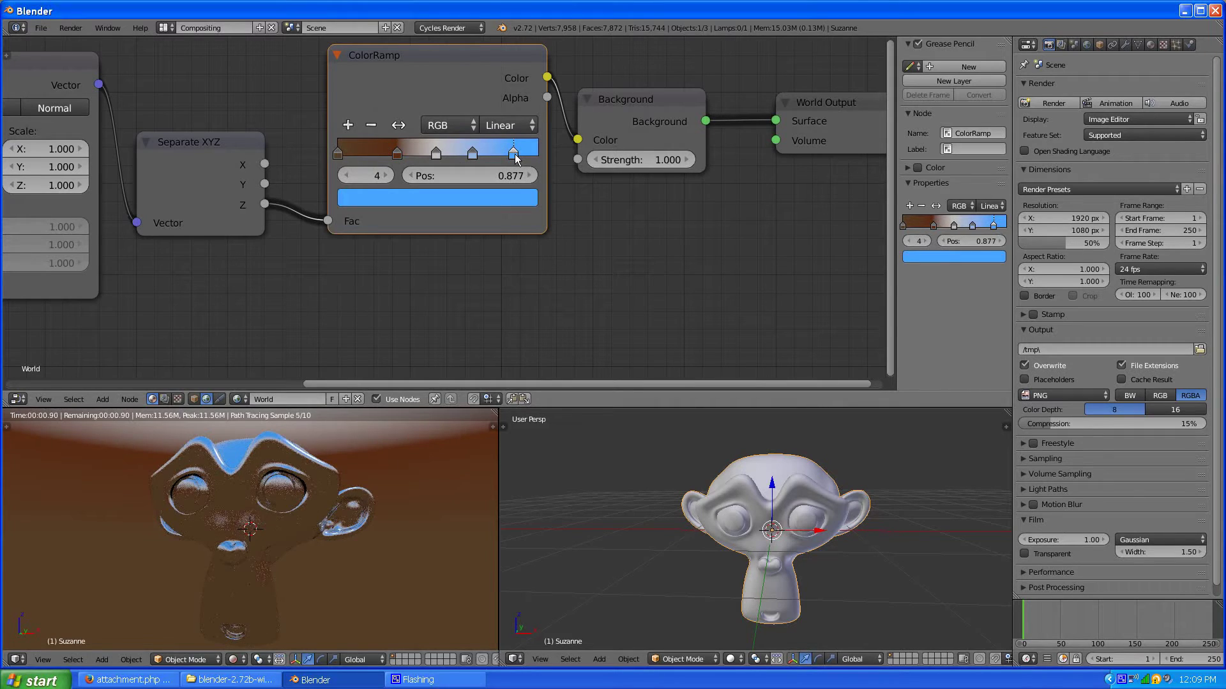
{"action": "left_click_drag", "start_coordinate": [515, 153], "coordinate": [422, 158]}
{"action": "left_click", "coordinate": [419, 159]}
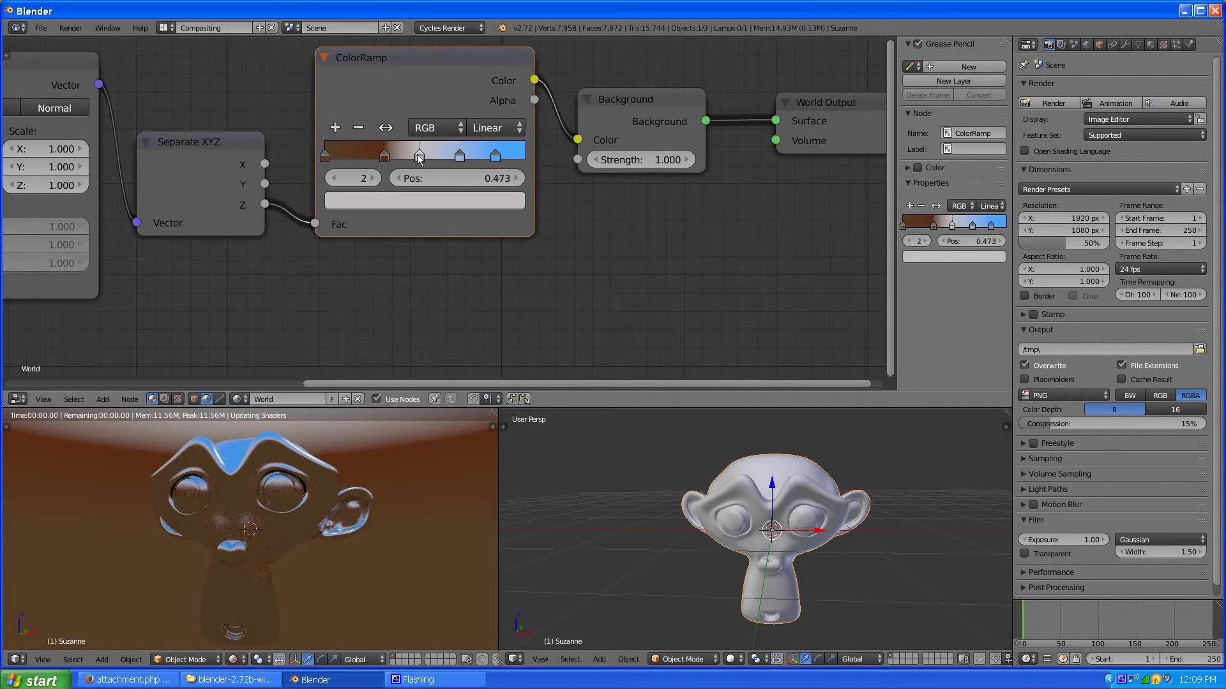
{"action": "left_click", "coordinate": [436, 155]}
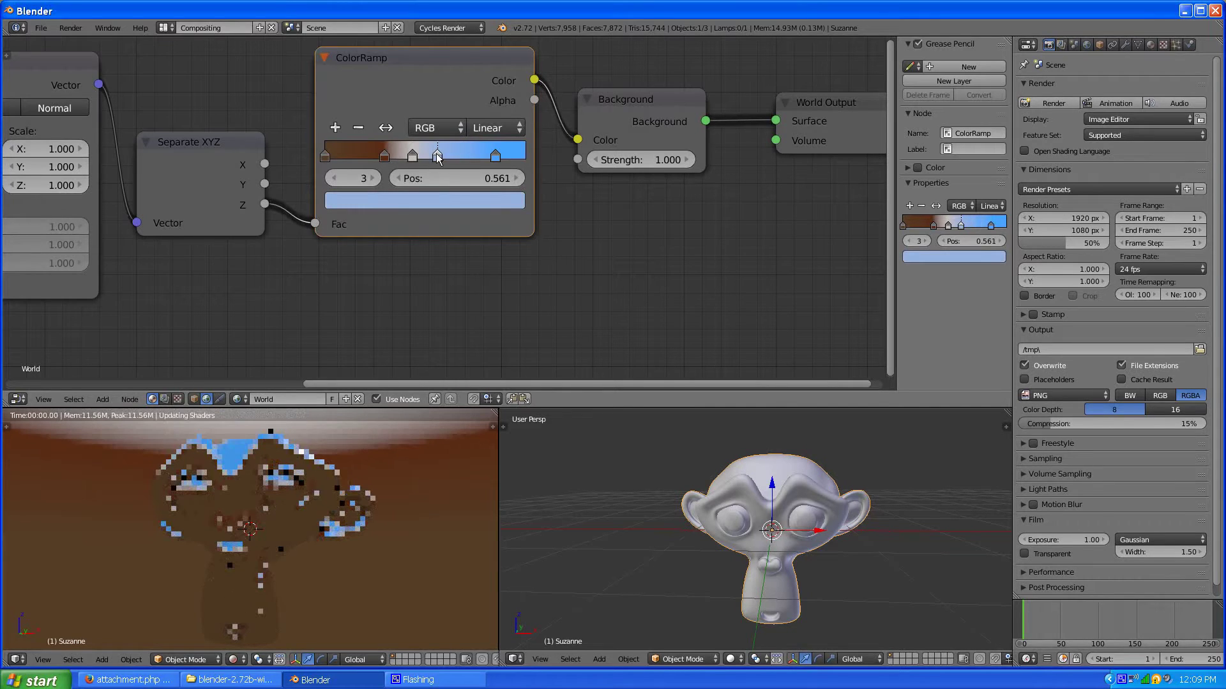
{"action": "left_click_drag", "start_coordinate": [437, 157], "coordinate": [476, 157]}
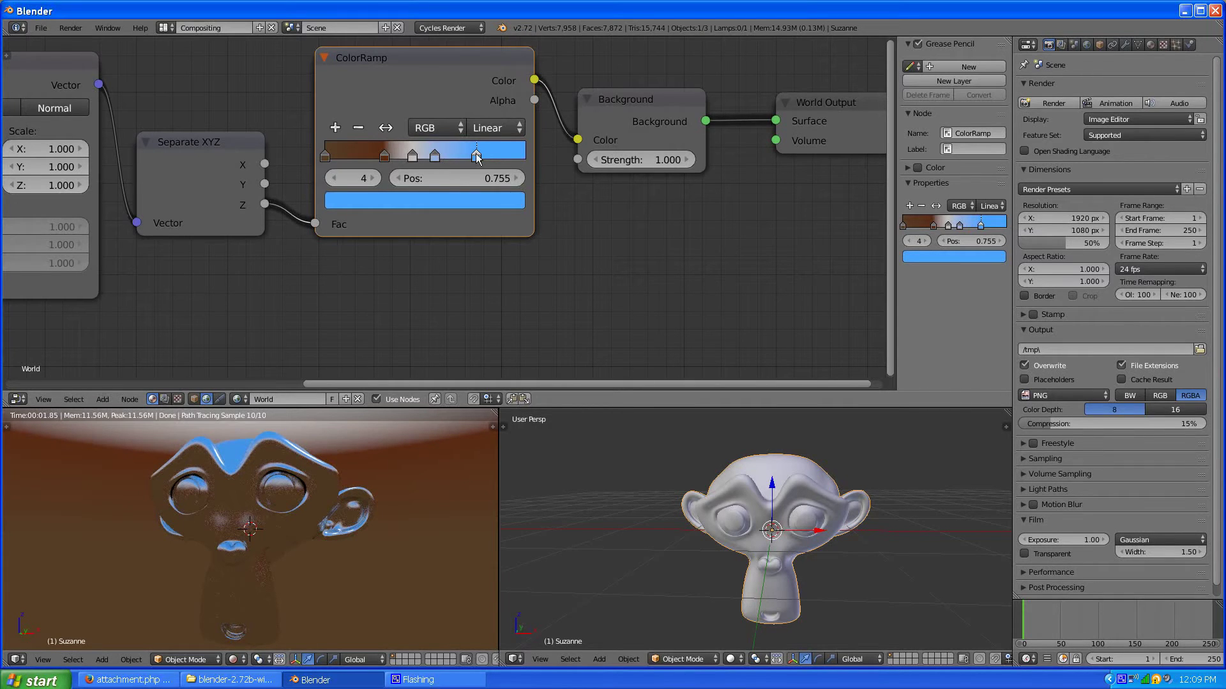
Step: Add a fifth stop, colour it a deep blue, and move it to the ramp's end at Pos 1.0
{"action": "left_click", "coordinate": [334, 128]}
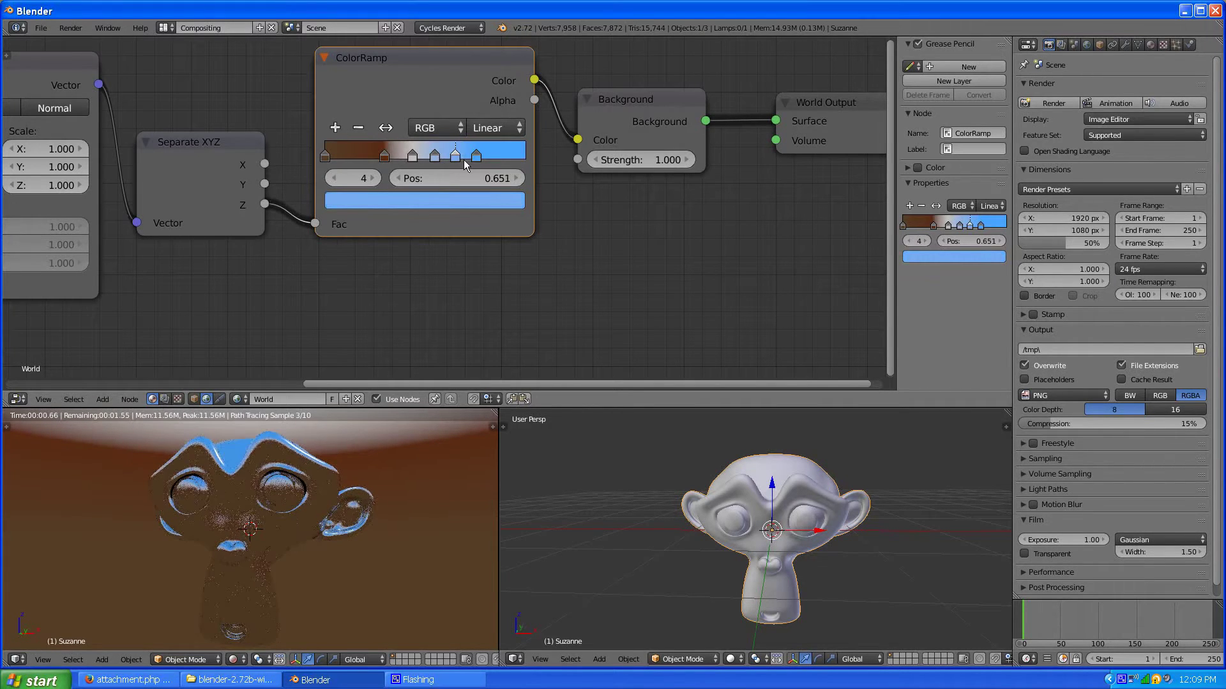
{"action": "left_click_drag", "start_coordinate": [477, 157], "coordinate": [505, 156]}
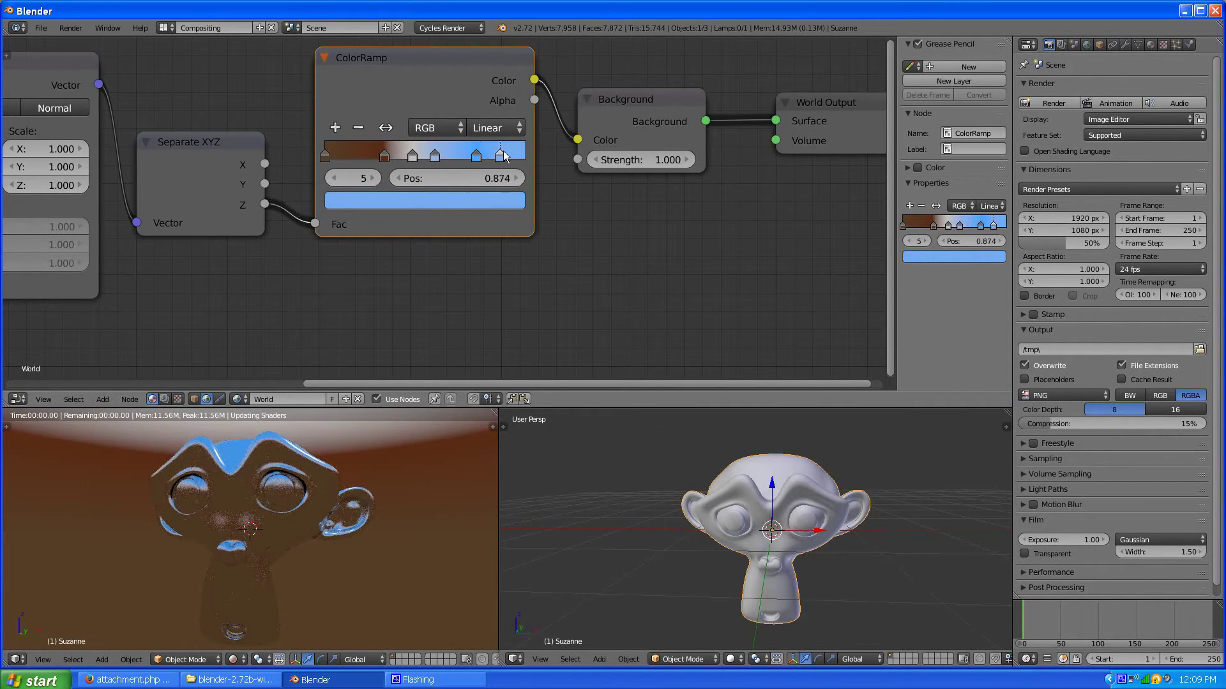
{"action": "left_click", "coordinate": [467, 200]}
{"action": "left_click", "coordinate": [454, 258]}
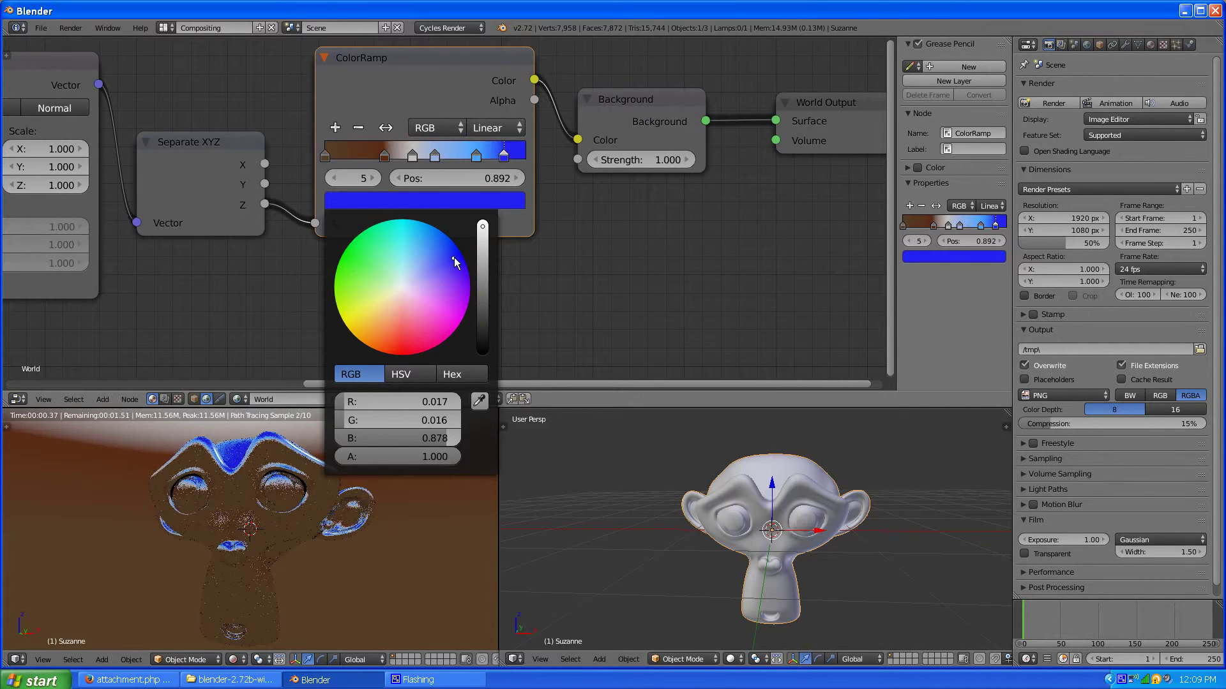
{"action": "left_click", "coordinate": [447, 254]}
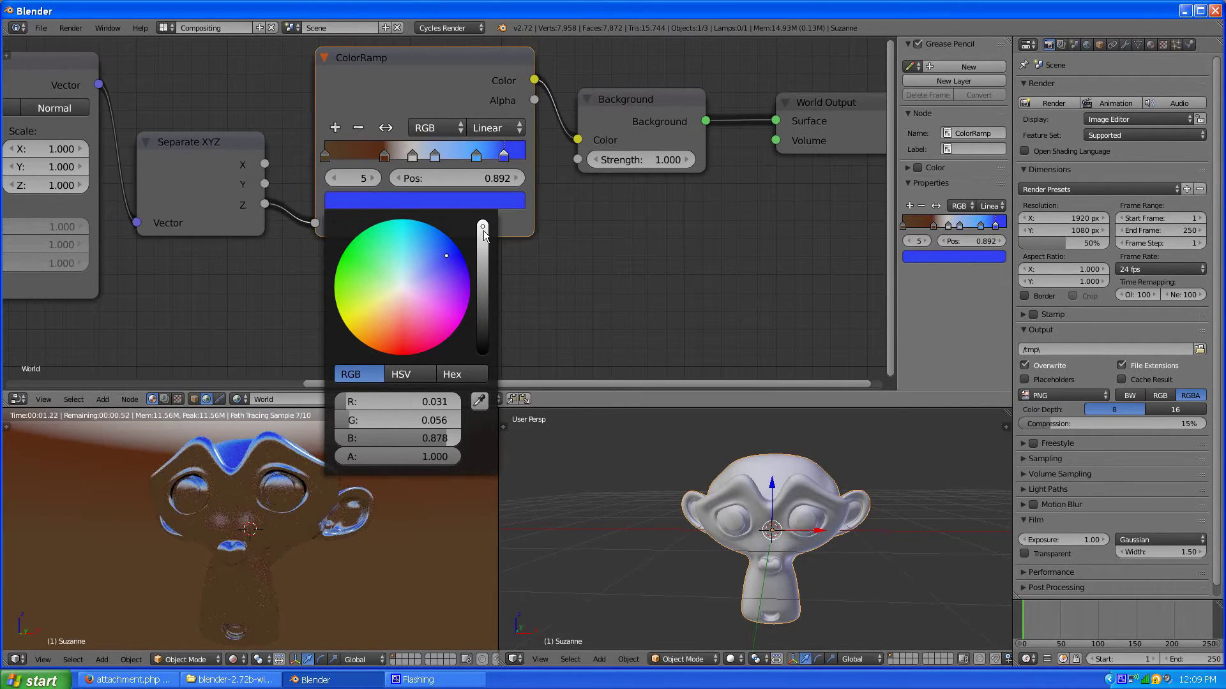
{"action": "left_click_drag", "start_coordinate": [484, 230], "coordinate": [484, 239]}
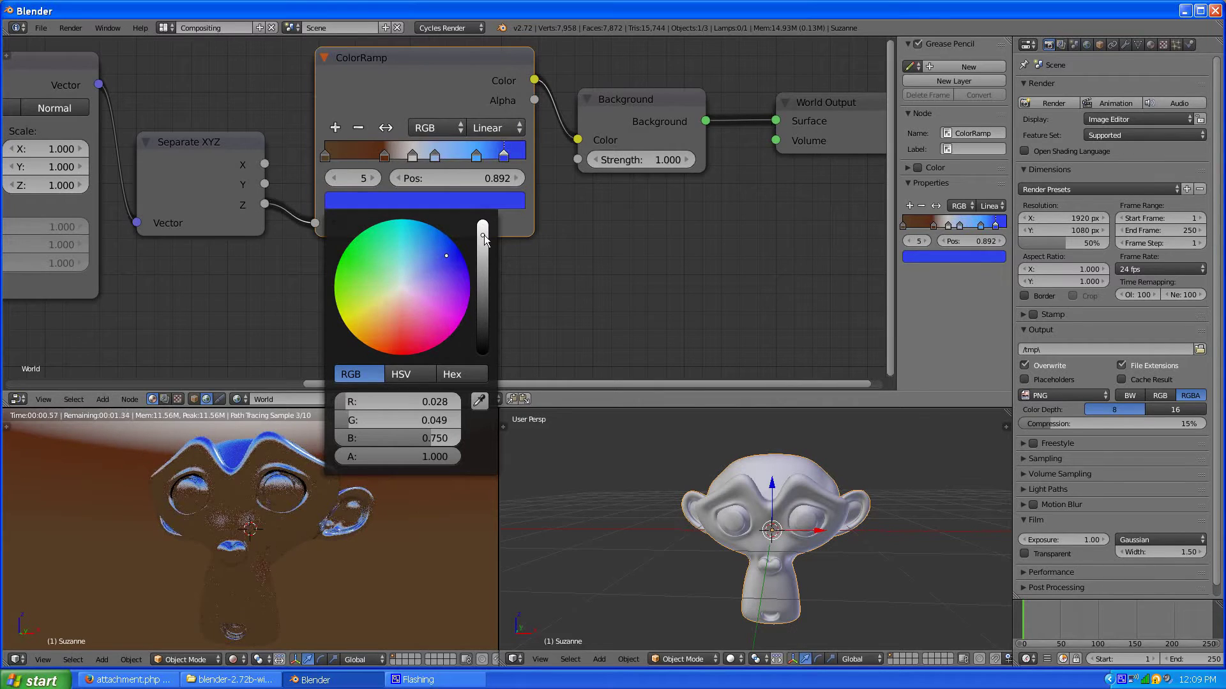
{"action": "left_click_drag", "start_coordinate": [505, 155], "coordinate": [542, 155]}
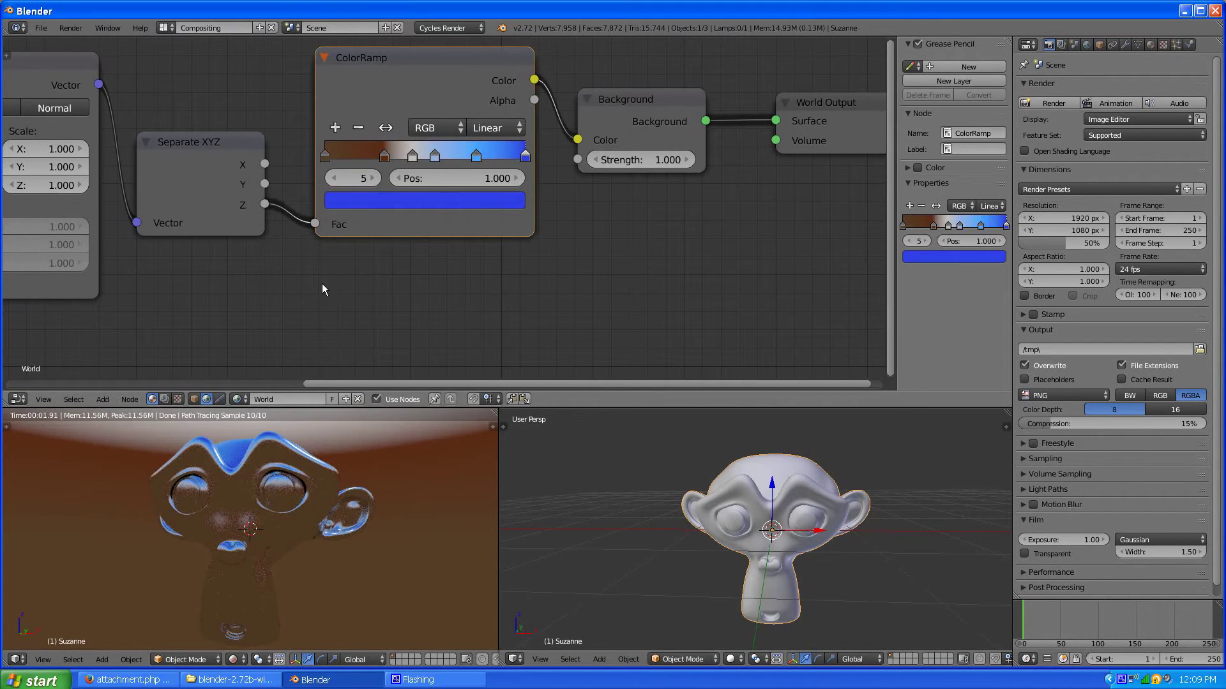
{"action": "scroll", "coordinate": [278, 505], "scroll_direction": "up", "scroll_amount": 1}
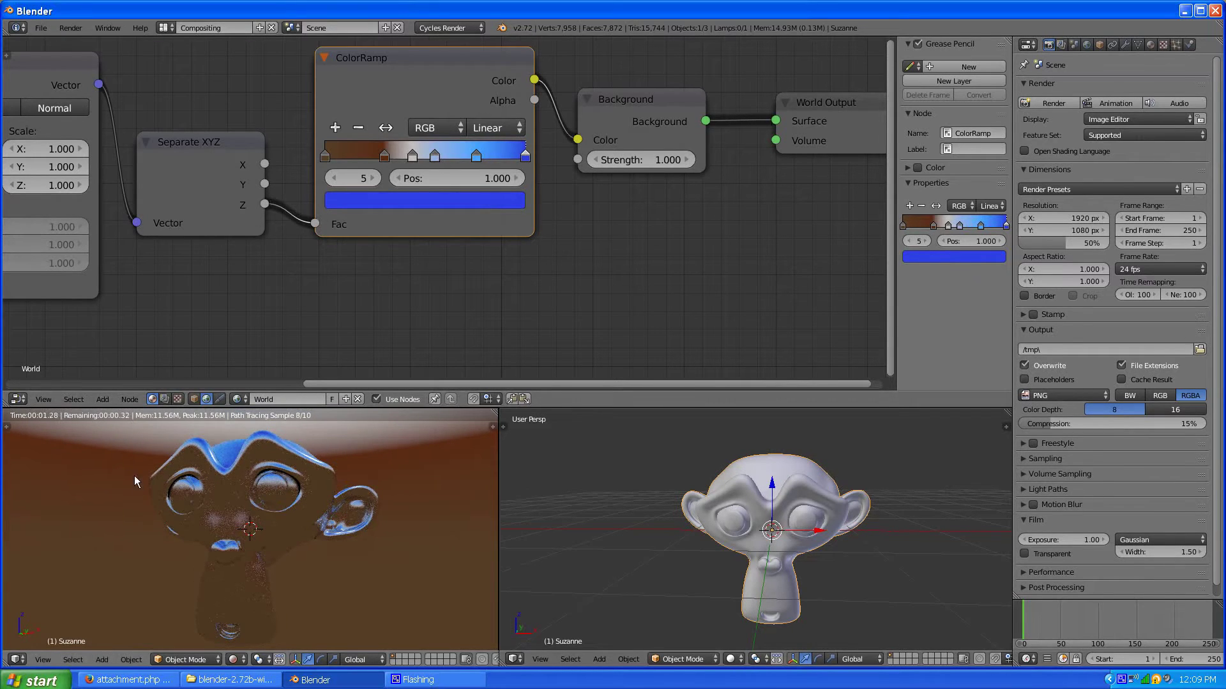
{"action": "scroll", "coordinate": [321, 317], "scroll_direction": "down", "scroll_amount": 2}
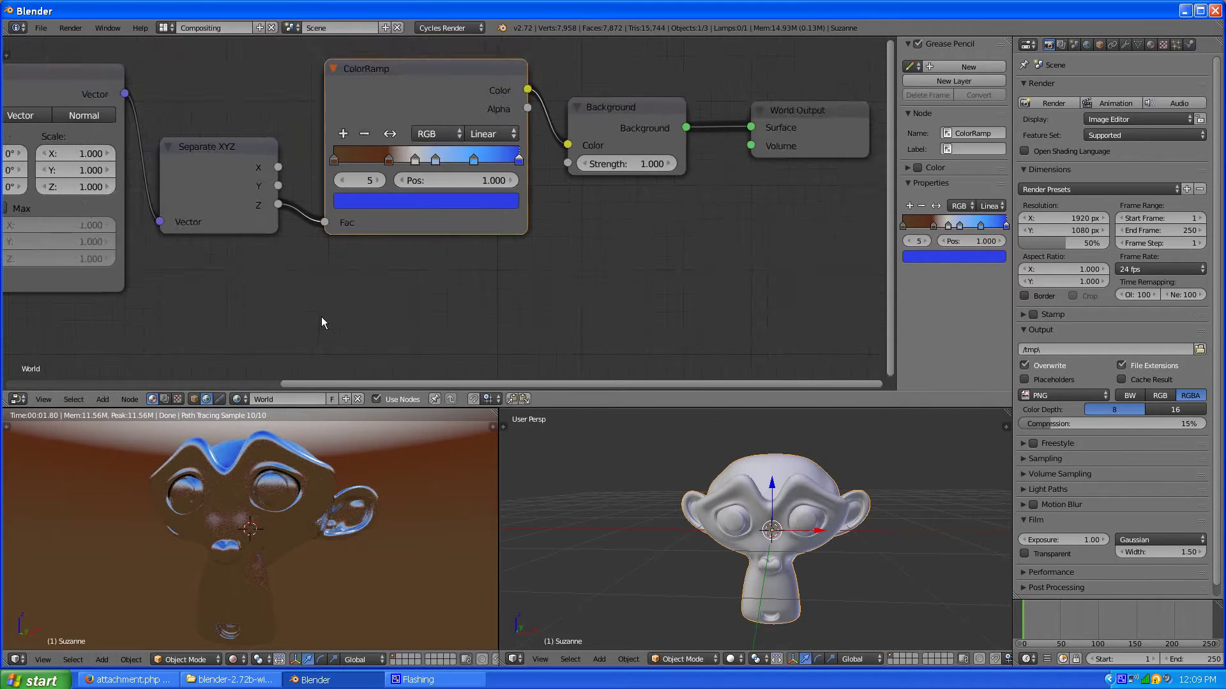
{"action": "scroll", "coordinate": [208, 278], "scroll_direction": "down", "scroll_amount": 2}
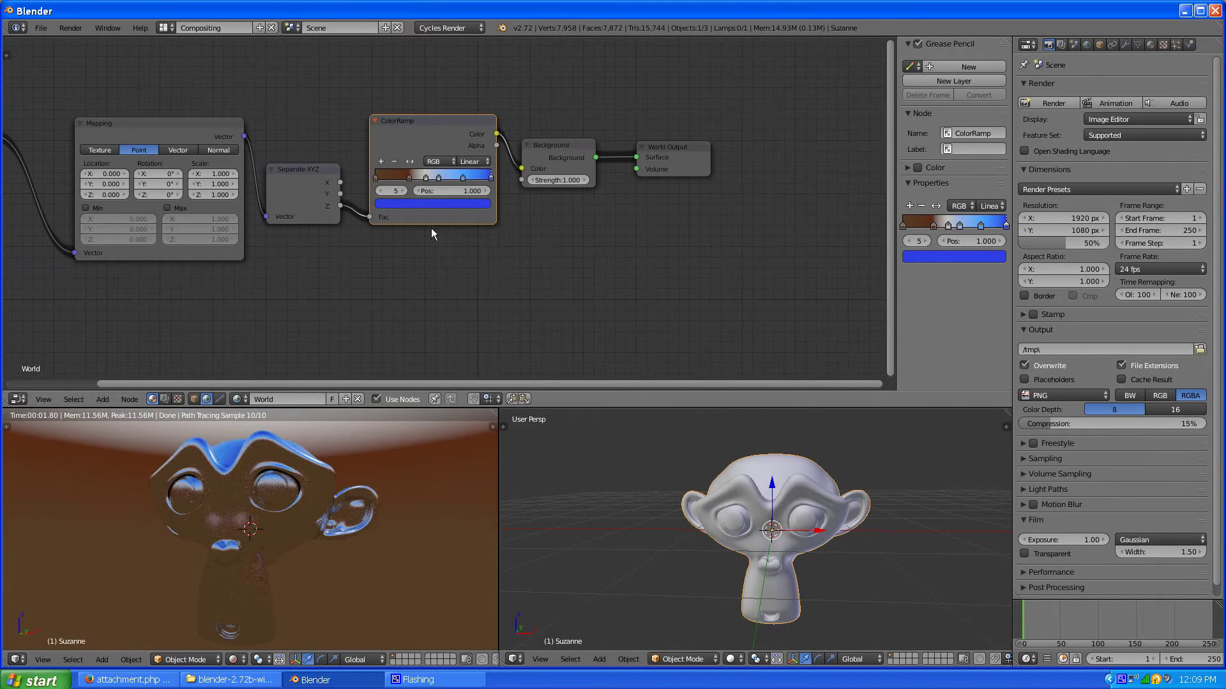
{"action": "scroll", "coordinate": [256, 328], "scroll_direction": "up", "scroll_amount": 1}
{"action": "middle_click_drag", "start_coordinate": [200, 316], "coordinate": [565, 335]}
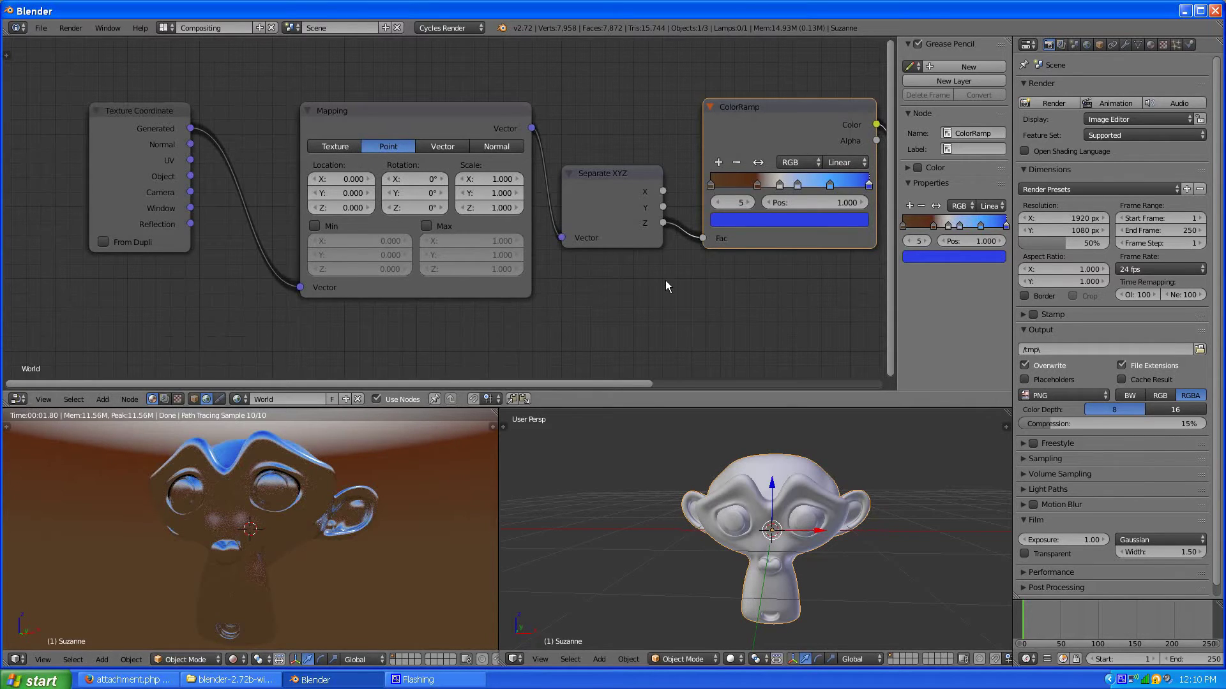
Step: Unplug Z from the ColorRamp factor, try a manual factor value, then reconnect Z
{"action": "middle_click_drag", "start_coordinate": [666, 281], "coordinate": [448, 240]}
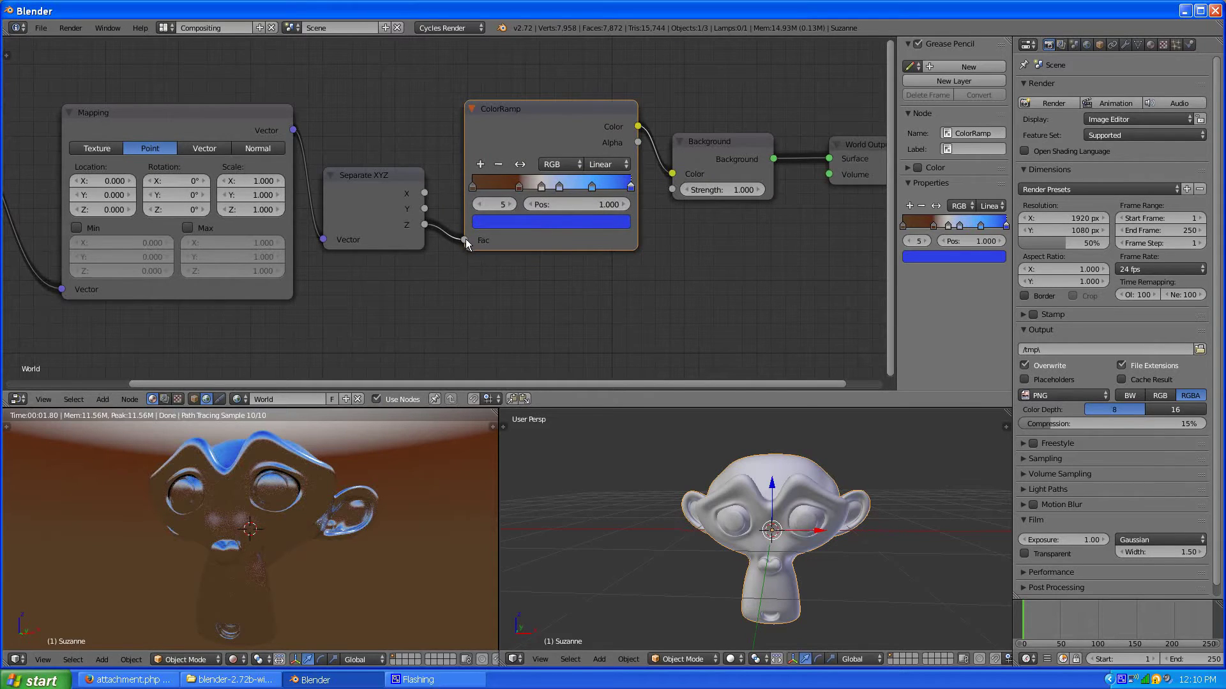
{"action": "left_click_drag", "start_coordinate": [465, 239], "coordinate": [462, 259]}
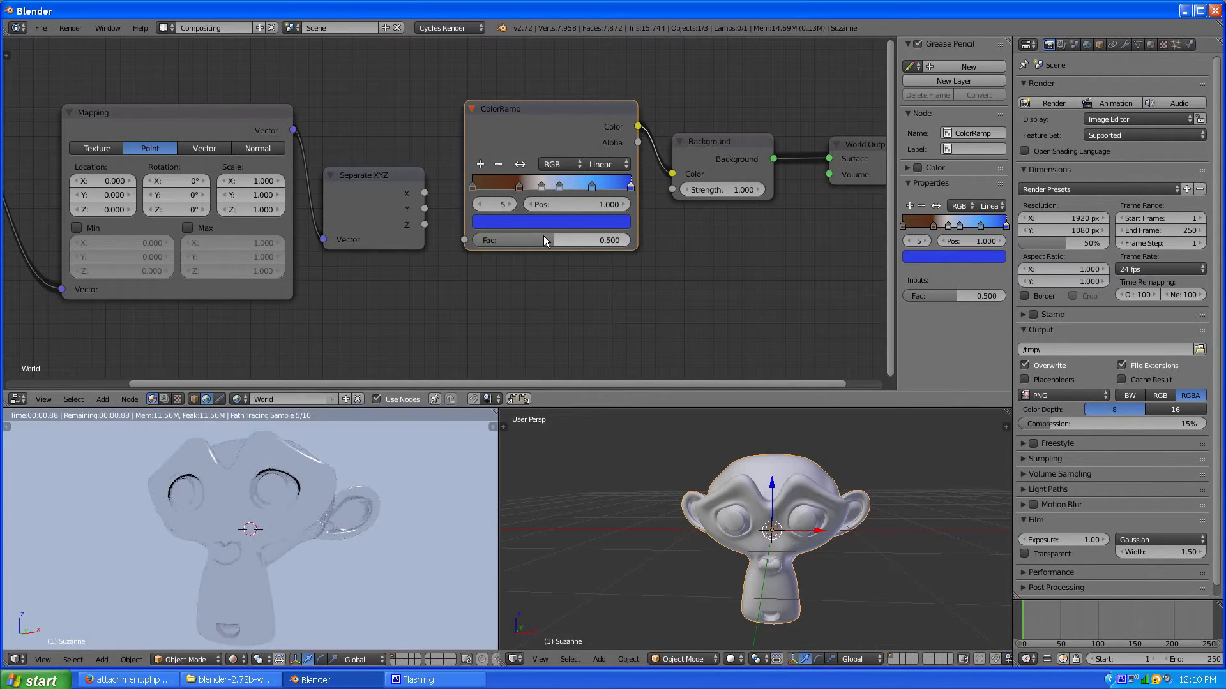
{"action": "mouse_move", "coordinate": [544, 239]}
{"action": "left_mouse_down"}
{"action": "mouse_move", "coordinate": [608, 251]}
{"action": "mouse_move", "coordinate": [527, 265]}
{"action": "left_mouse_up"}
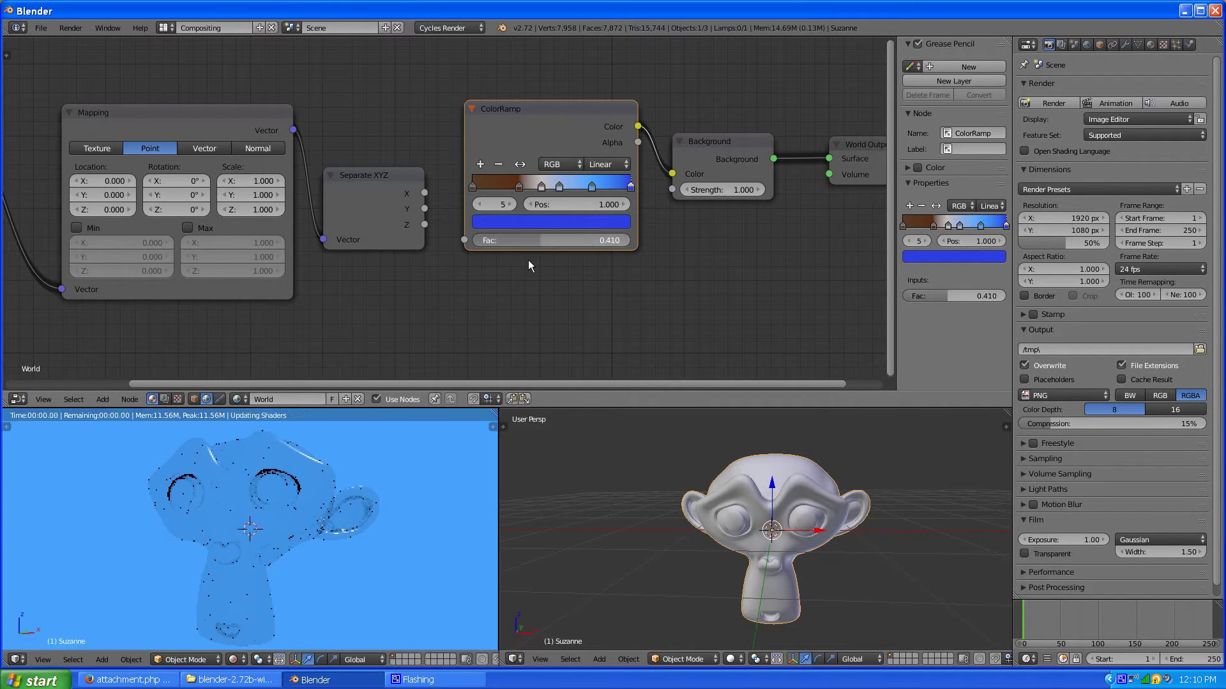
{"action": "left_click_drag", "start_coordinate": [424, 224], "coordinate": [470, 239]}
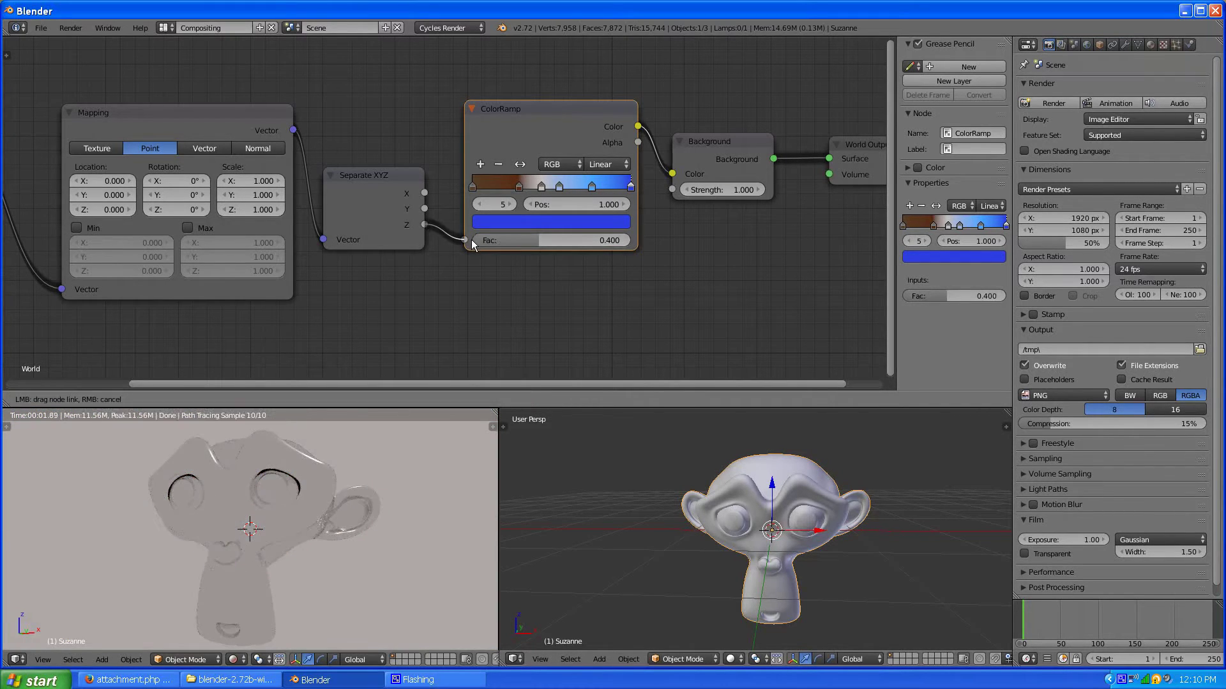
{"action": "scroll", "coordinate": [419, 312], "scroll_direction": "down", "scroll_amount": 2}
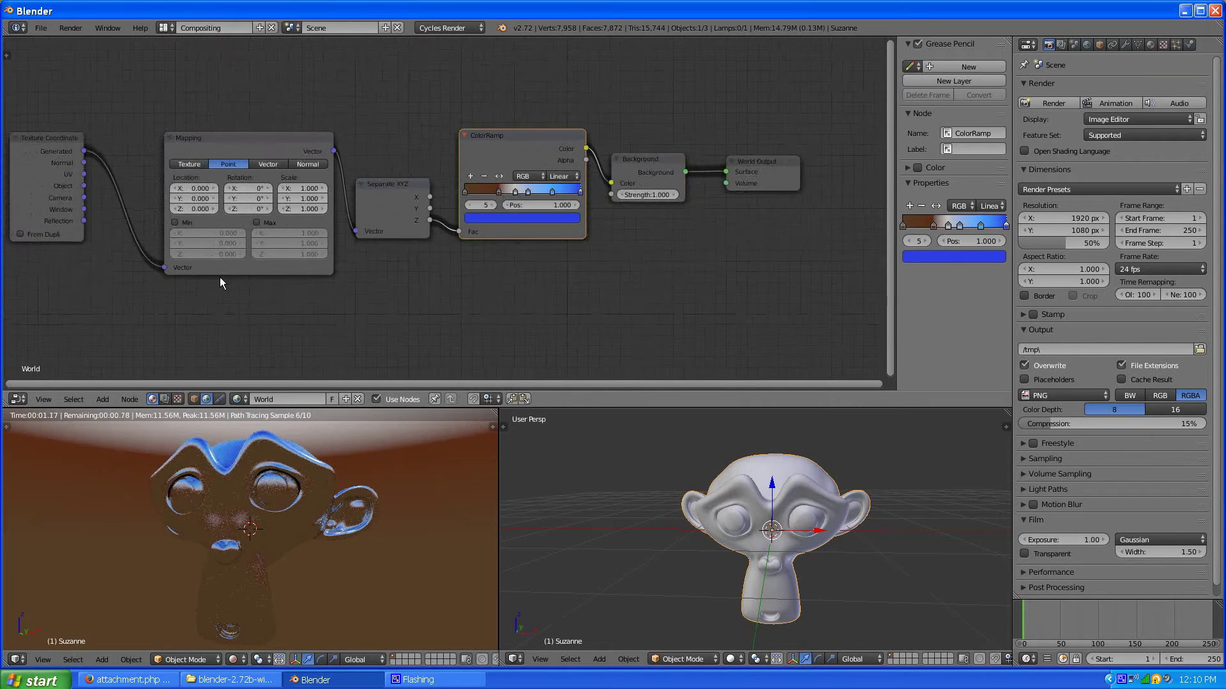
Step: Start setting the Mapping node's Location Z to 0.5 to lift the gradient
{"action": "middle_click_drag", "start_coordinate": [220, 277], "coordinate": [394, 321]}
{"action": "scroll", "coordinate": [470, 293], "scroll_direction": "up", "scroll_amount": 3}
{"action": "scroll", "coordinate": [471, 292], "scroll_direction": "up", "scroll_amount": 2}
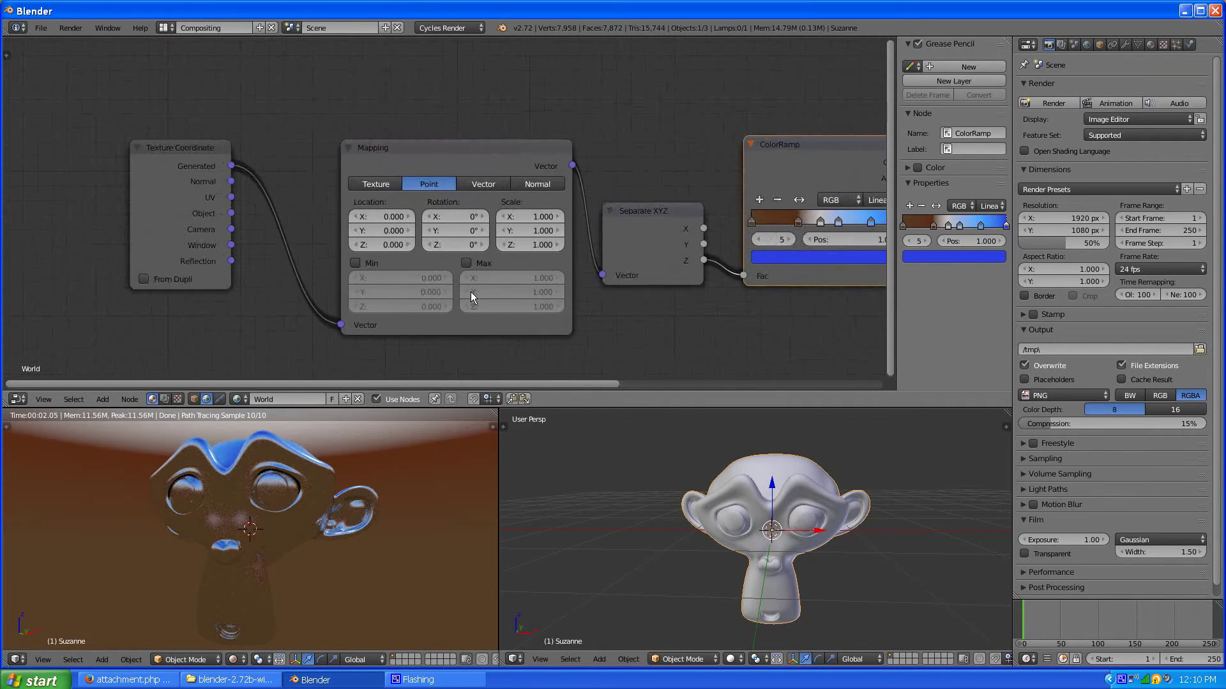
{"action": "scroll", "coordinate": [471, 292], "scroll_direction": "up", "scroll_amount": 1}
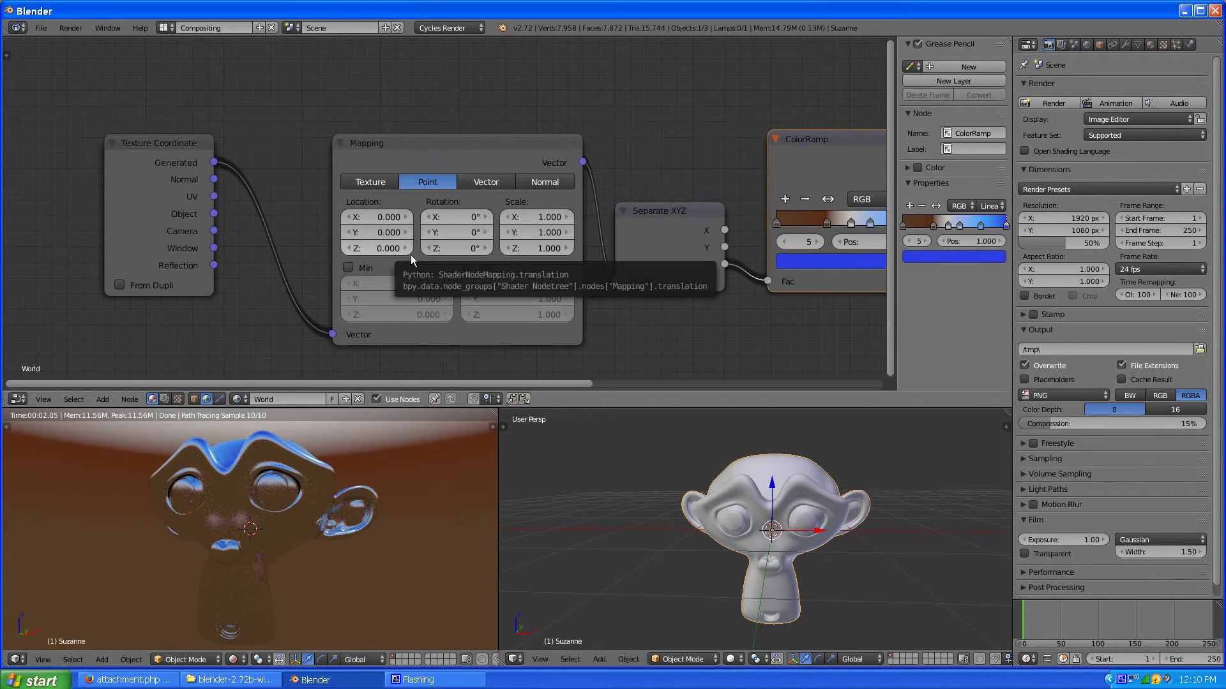
{"action": "left_click_drag", "start_coordinate": [384, 252], "coordinate": [384, 251]}
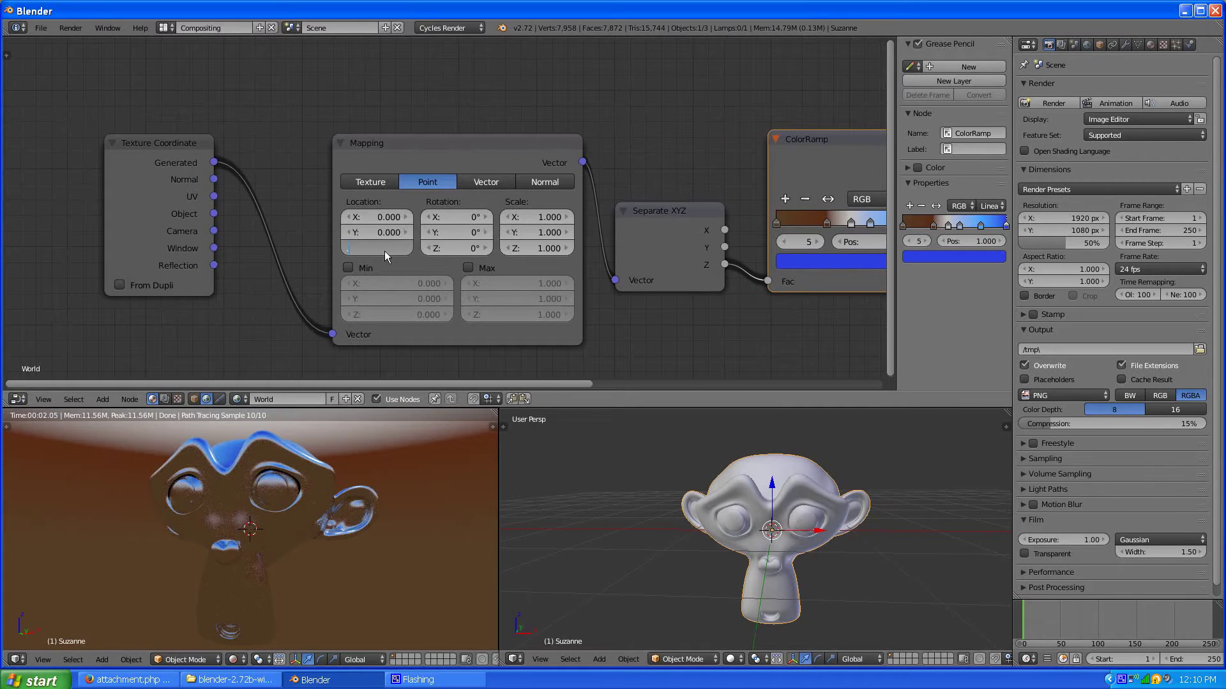
{"action": "type", "text": ".5"}
Step: Confirm the 0.500 Z offset and check the render facing Suzanne head-on
{"action": "key", "text": "Return"}
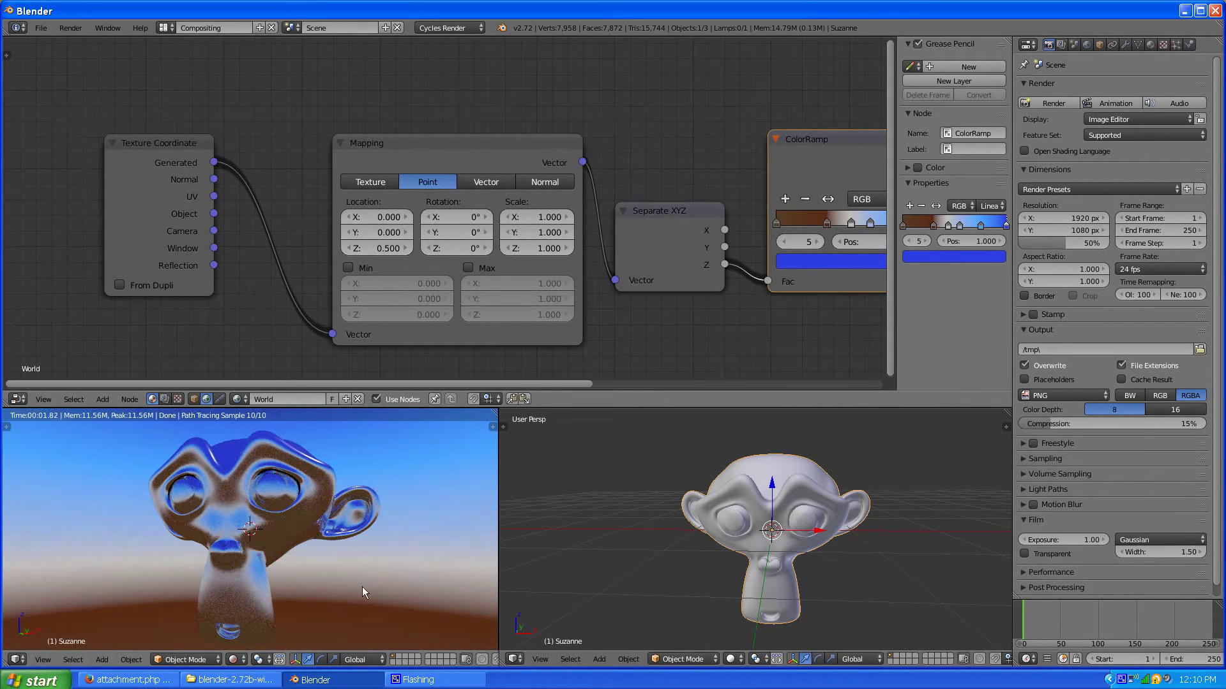
{"action": "mouse_move", "coordinate": [363, 588]}
{"action": "middle_mouse_down"}
{"action": "mouse_move", "coordinate": [356, 602]}
{"action": "mouse_move", "coordinate": [357, 544]}
{"action": "middle_mouse_up"}
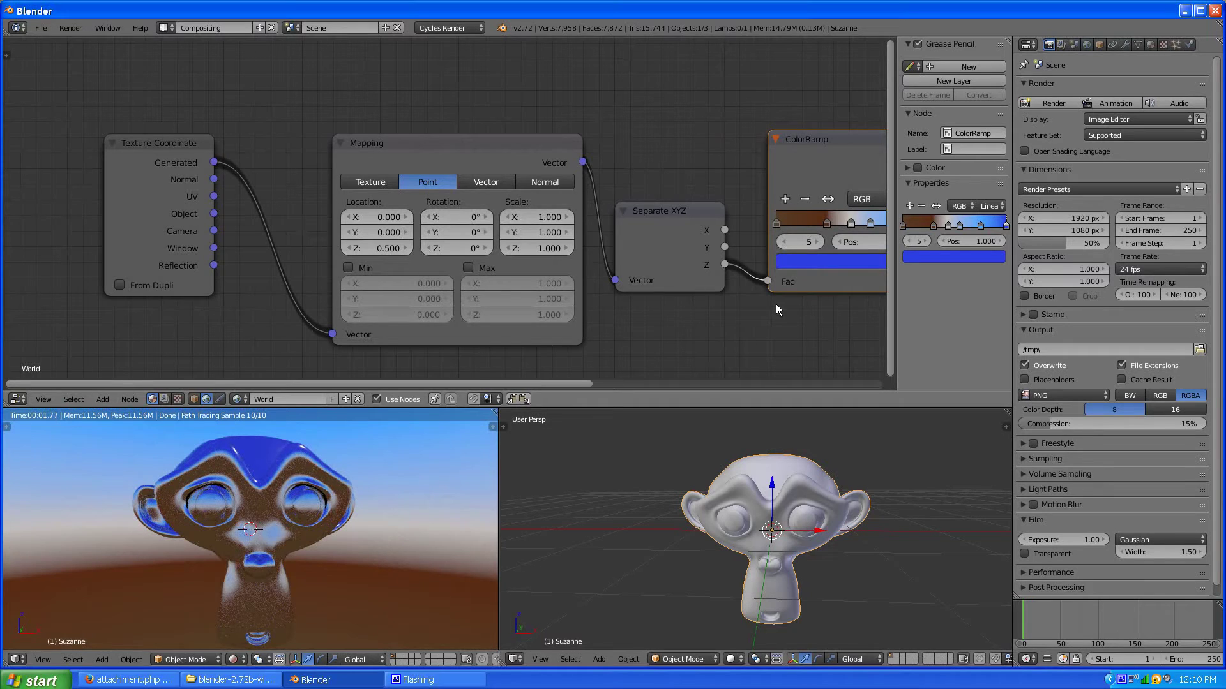
{"action": "middle_click_drag", "start_coordinate": [776, 304], "coordinate": [524, 268]}
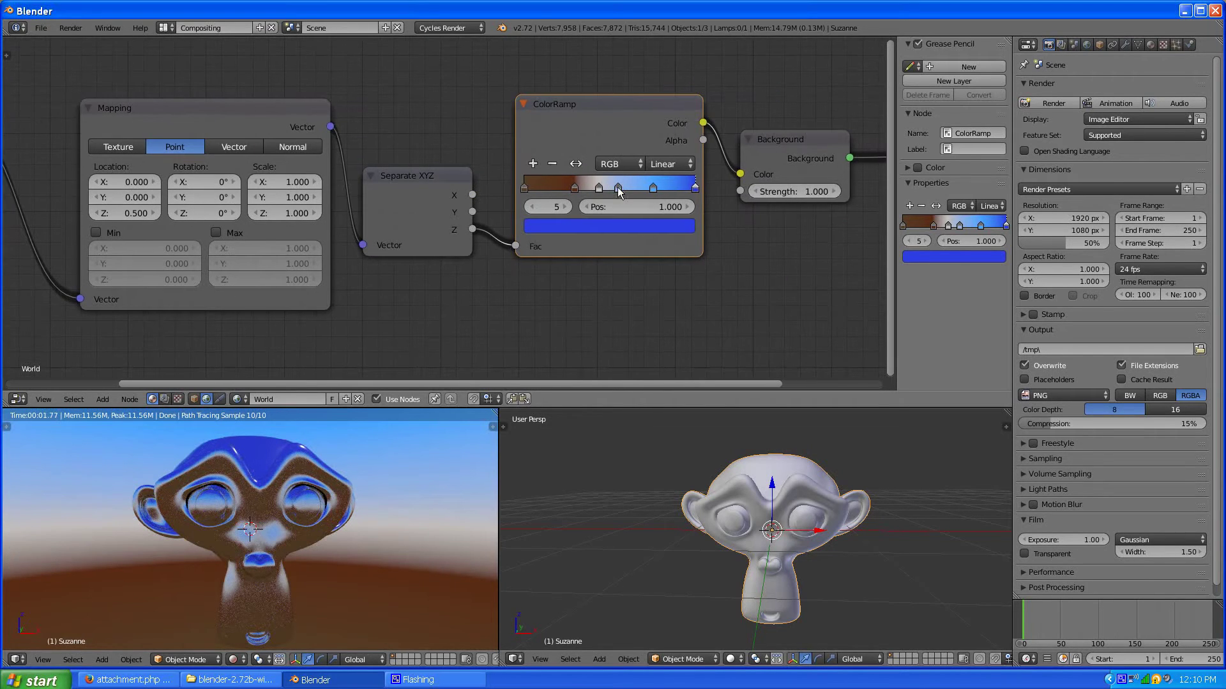
Step: Slide the brown and grey stops right to about 0.48 and 0.54–0.60, widening the ground band
{"action": "left_click_drag", "start_coordinate": [618, 191], "coordinate": [628, 190]}
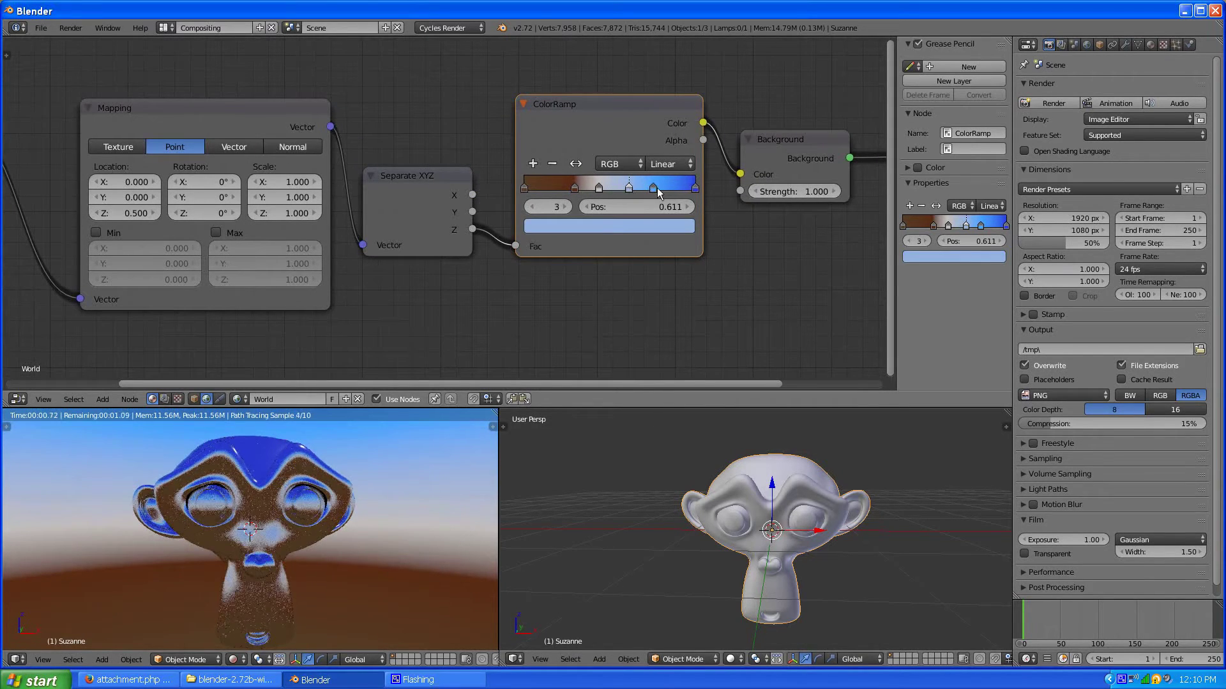
{"action": "left_click", "coordinate": [657, 191]}
{"action": "left_click", "coordinate": [609, 188]}
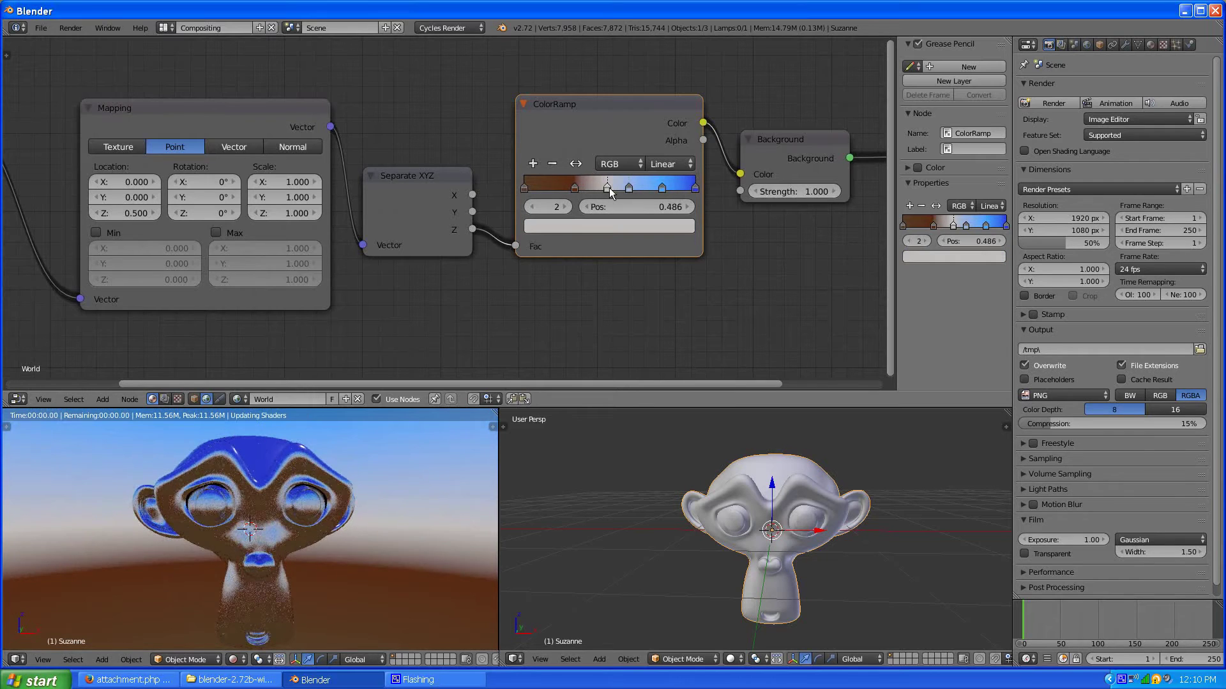
{"action": "left_click", "coordinate": [631, 186]}
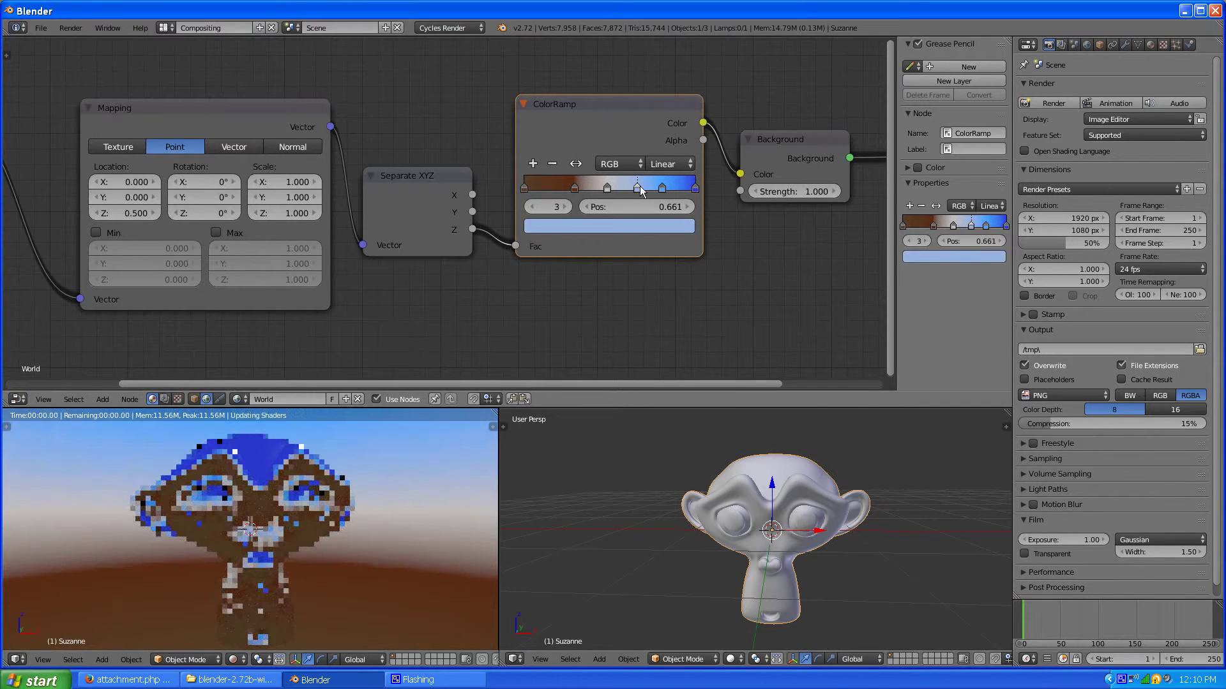
{"action": "left_click_drag", "start_coordinate": [607, 191], "coordinate": [625, 189]}
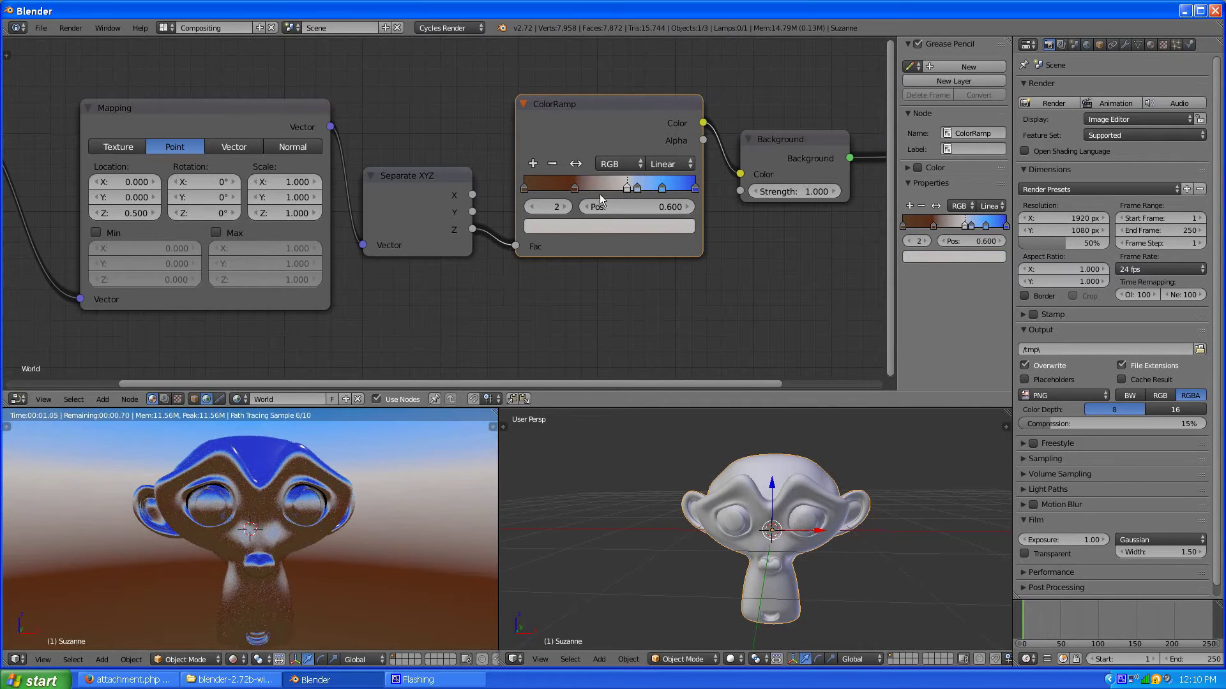
{"action": "mouse_move", "coordinate": [575, 189]}
{"action": "left_mouse_down"}
{"action": "mouse_move", "coordinate": [607, 189]}
{"action": "mouse_move", "coordinate": [594, 191]}
{"action": "left_mouse_up"}
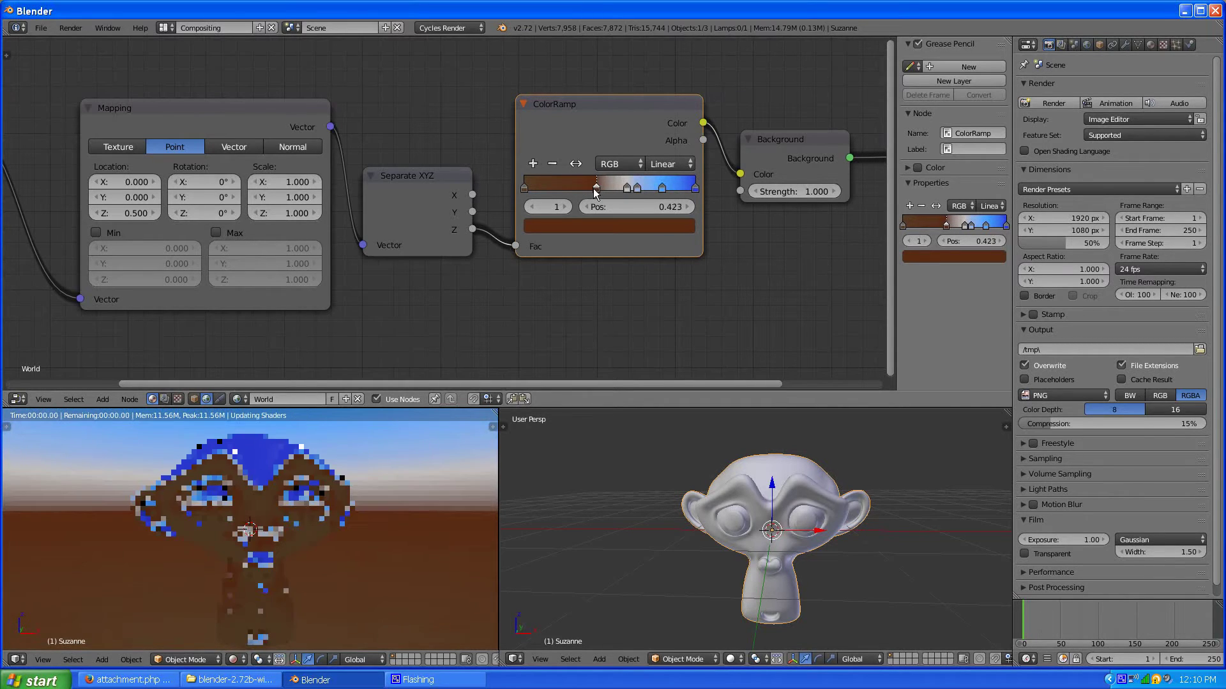
{"action": "left_click", "coordinate": [628, 188]}
{"action": "scroll", "coordinate": [619, 186], "scroll_direction": "down", "scroll_amount": 2}
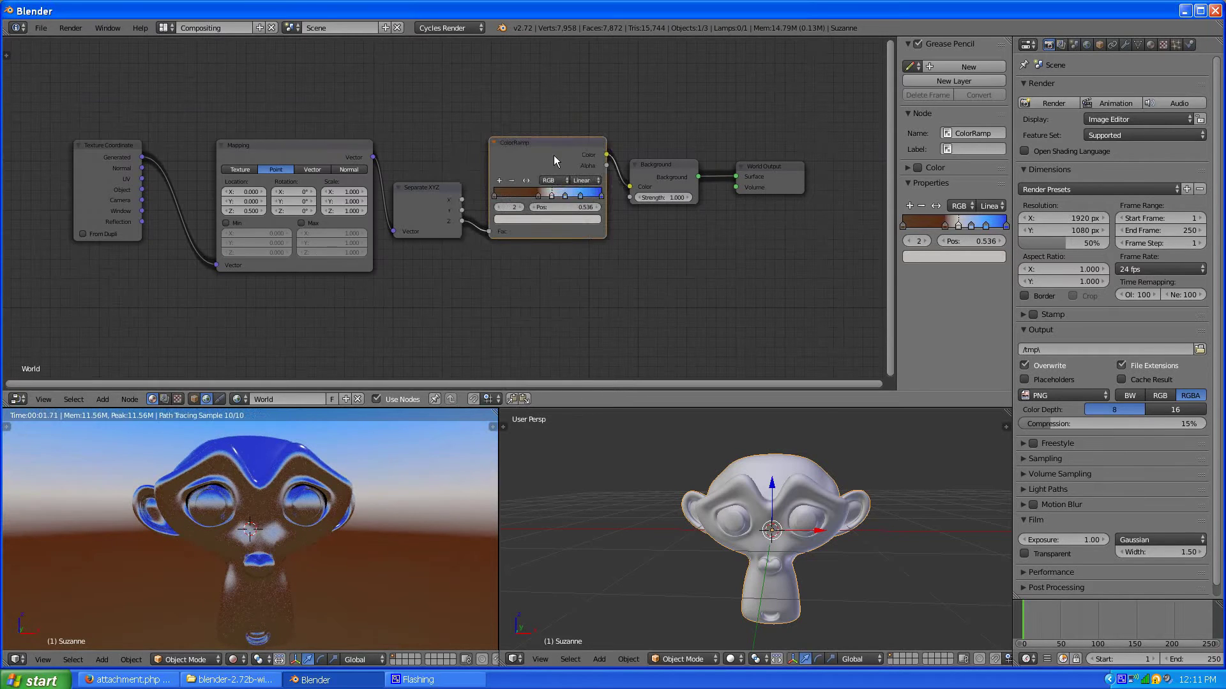
Step: Spread the Background and World Output nodes right and unplug the ColorRamp from Background Color
{"action": "left_click_drag", "start_coordinate": [554, 155], "coordinate": [546, 164]}
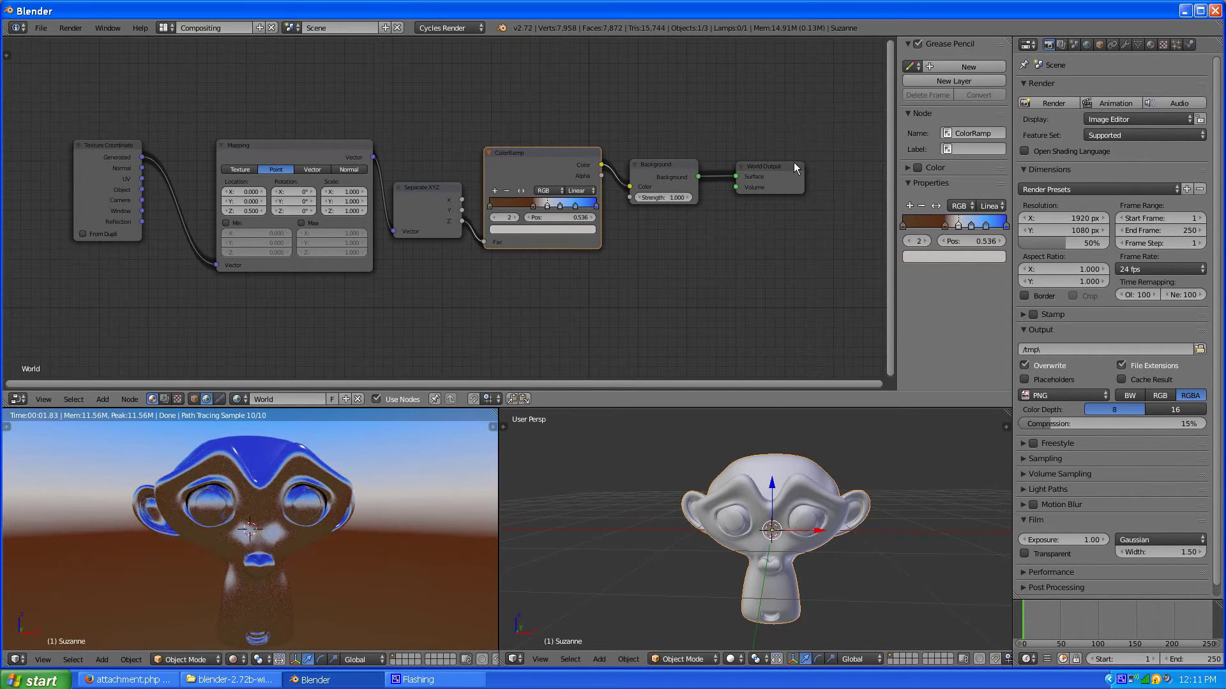
{"action": "left_click_drag", "start_coordinate": [767, 175], "coordinate": [810, 179]}
{"action": "left_click_drag", "start_coordinate": [671, 172], "coordinate": [736, 181]}
{"action": "left_click_drag", "start_coordinate": [648, 158], "coordinate": [659, 216], "text": "ctrl"}
Step: Add a Checker Texture below the ColorRamp and test-link its colour into Background Color
{"action": "left_click", "coordinate": [103, 399]}
{"action": "mouse_move", "coordinate": [123, 332]}
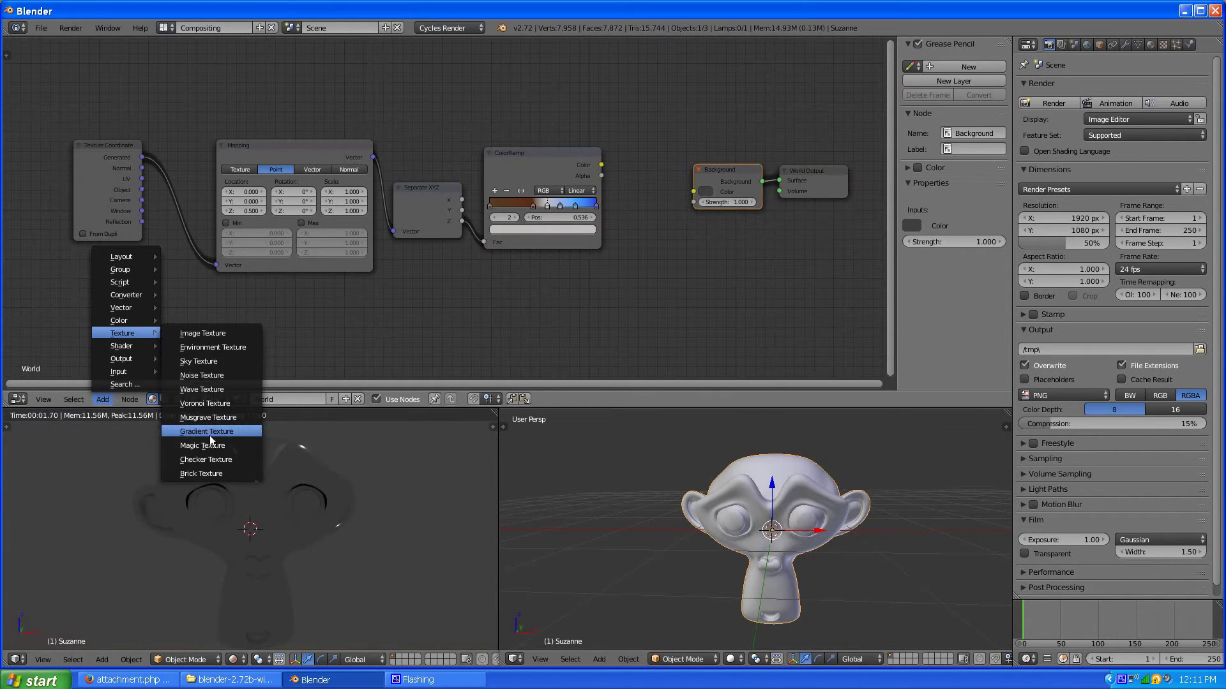
{"action": "left_click", "coordinate": [207, 458]}
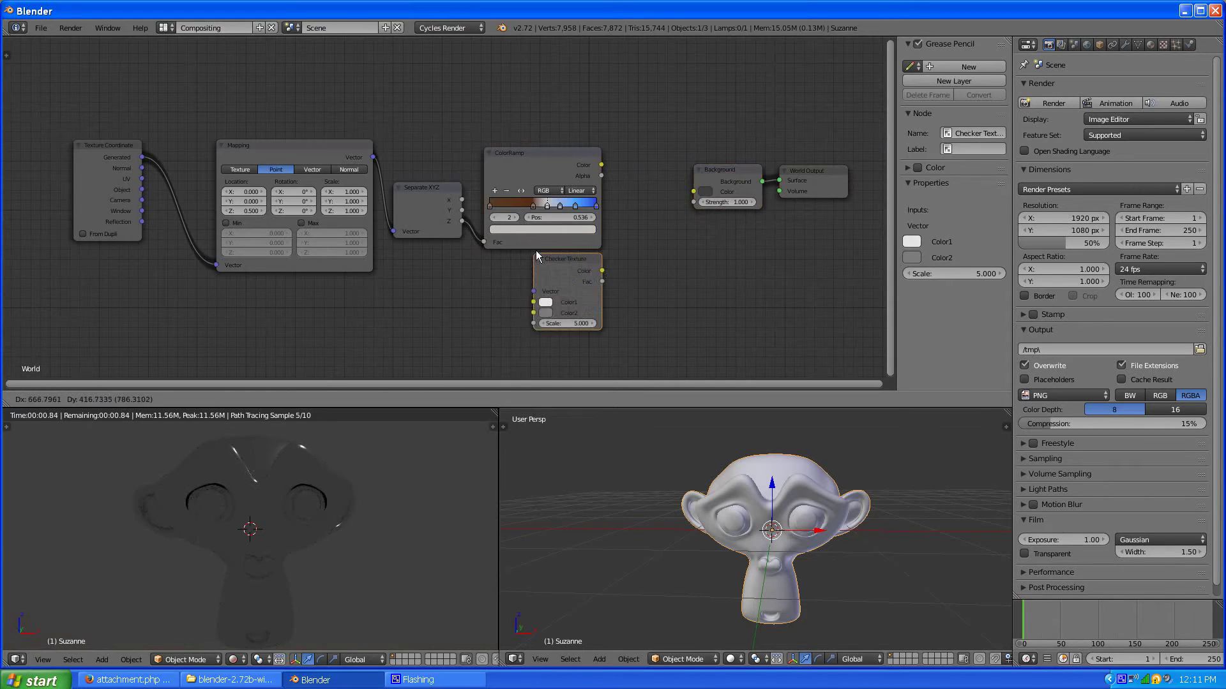
{"action": "left_click", "coordinate": [583, 256]}
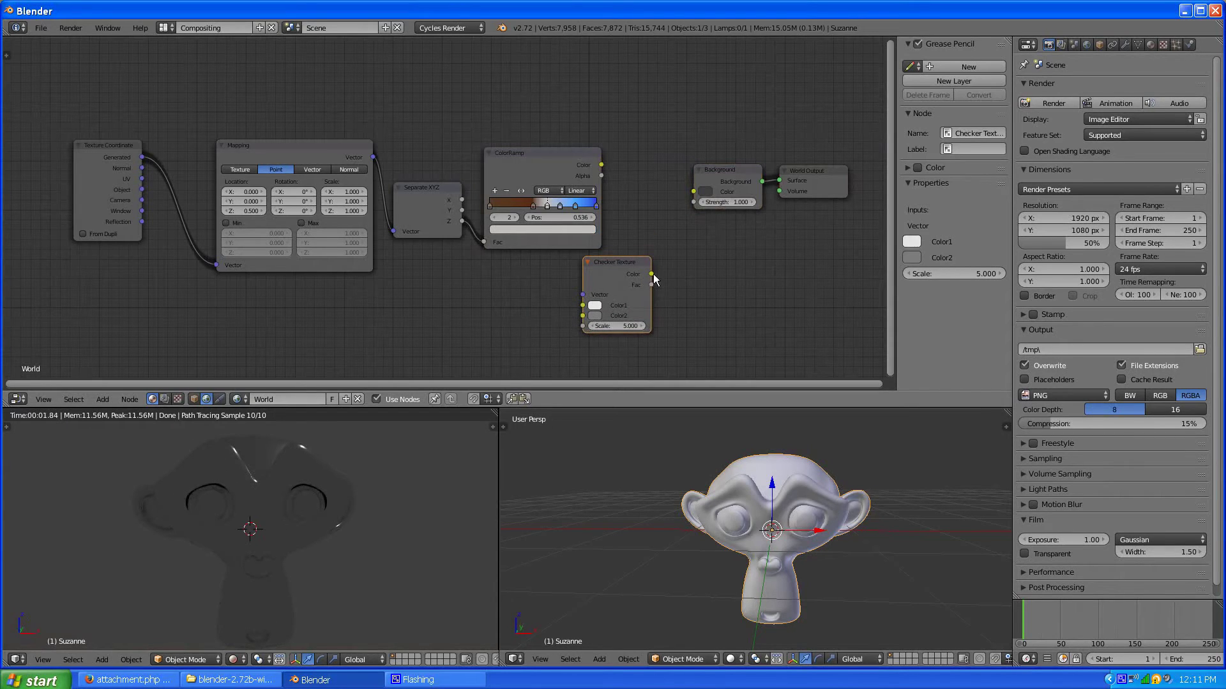
{"action": "left_click_drag", "start_coordinate": [653, 274], "coordinate": [694, 193]}
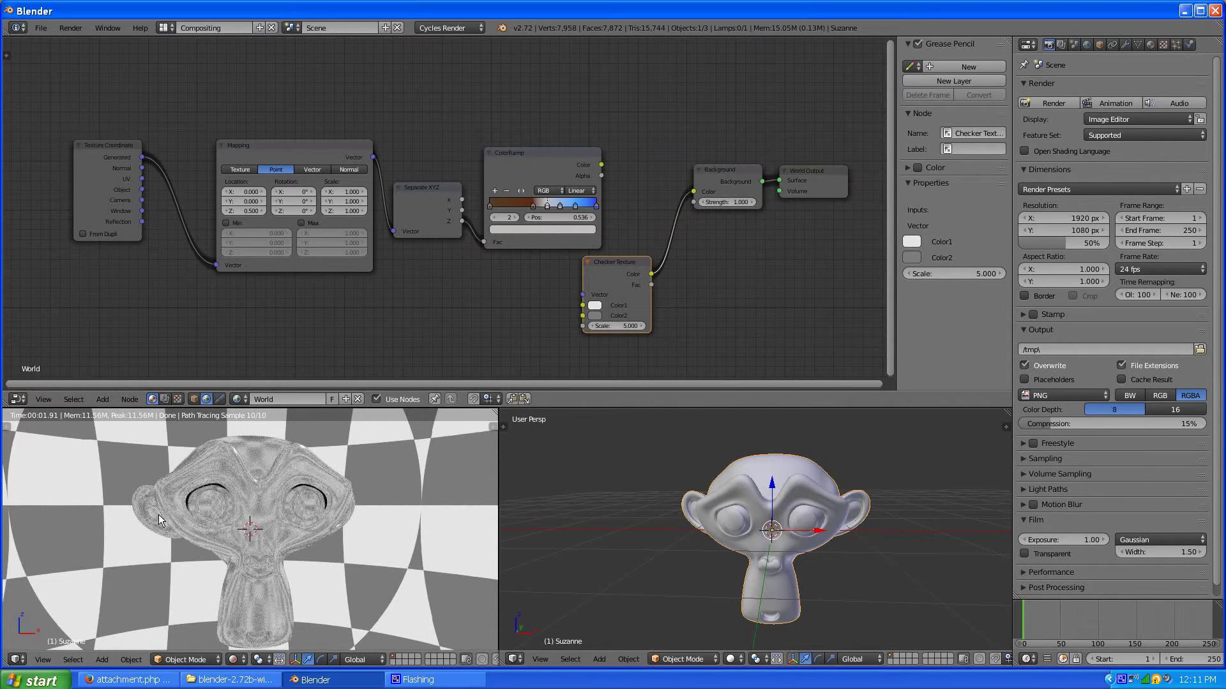
{"action": "mouse_move", "coordinate": [158, 515]}
{"action": "middle_mouse_down"}
{"action": "mouse_move", "coordinate": [147, 521]}
{"action": "mouse_move", "coordinate": [210, 504]}
{"action": "middle_mouse_up"}
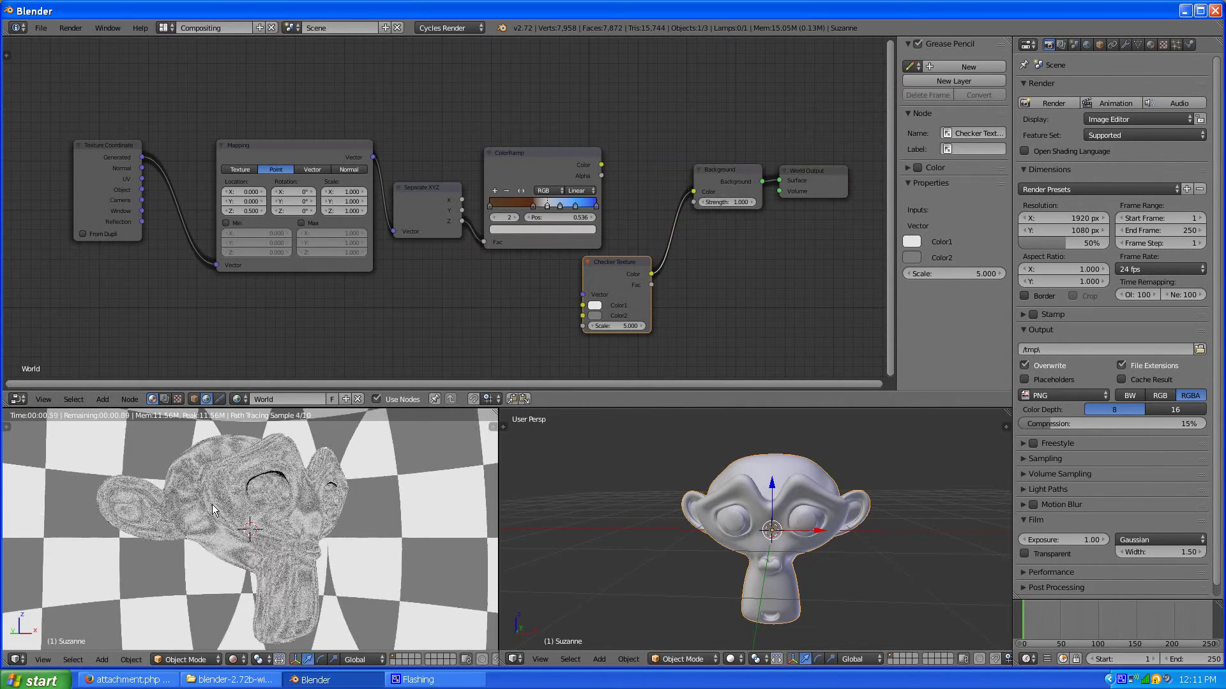
{"action": "scroll", "coordinate": [279, 508], "scroll_direction": "up", "scroll_amount": 2}
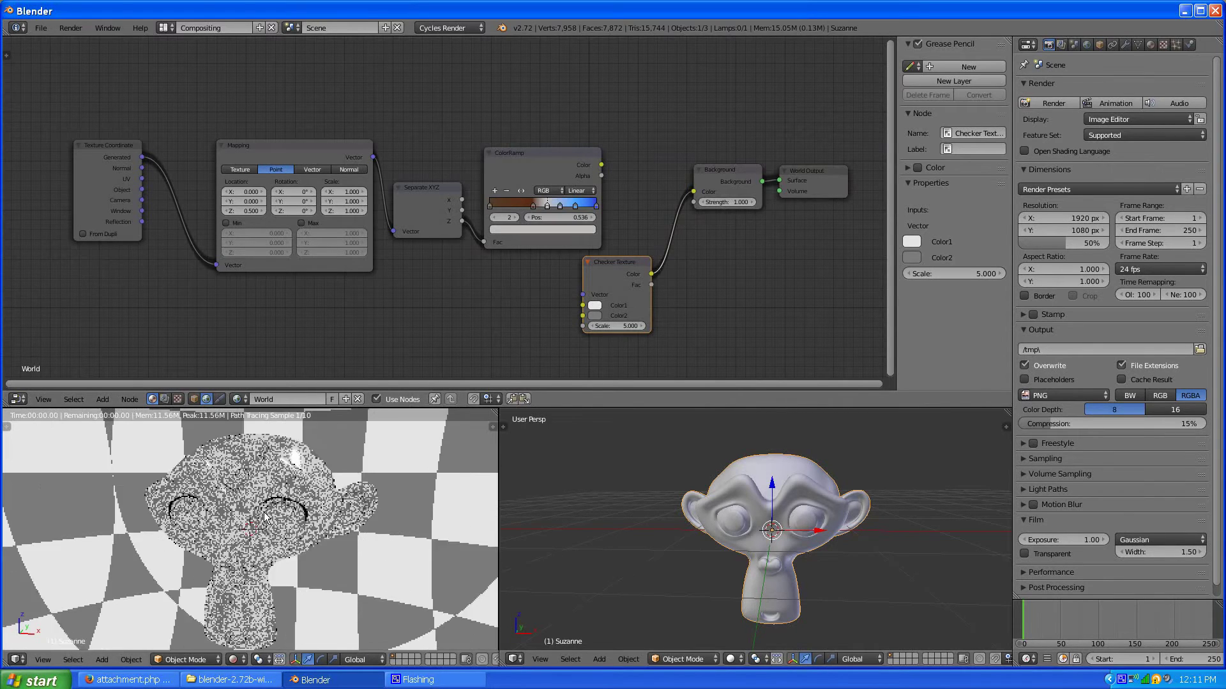
{"action": "scroll", "coordinate": [596, 222], "scroll_direction": "up", "scroll_amount": 1}
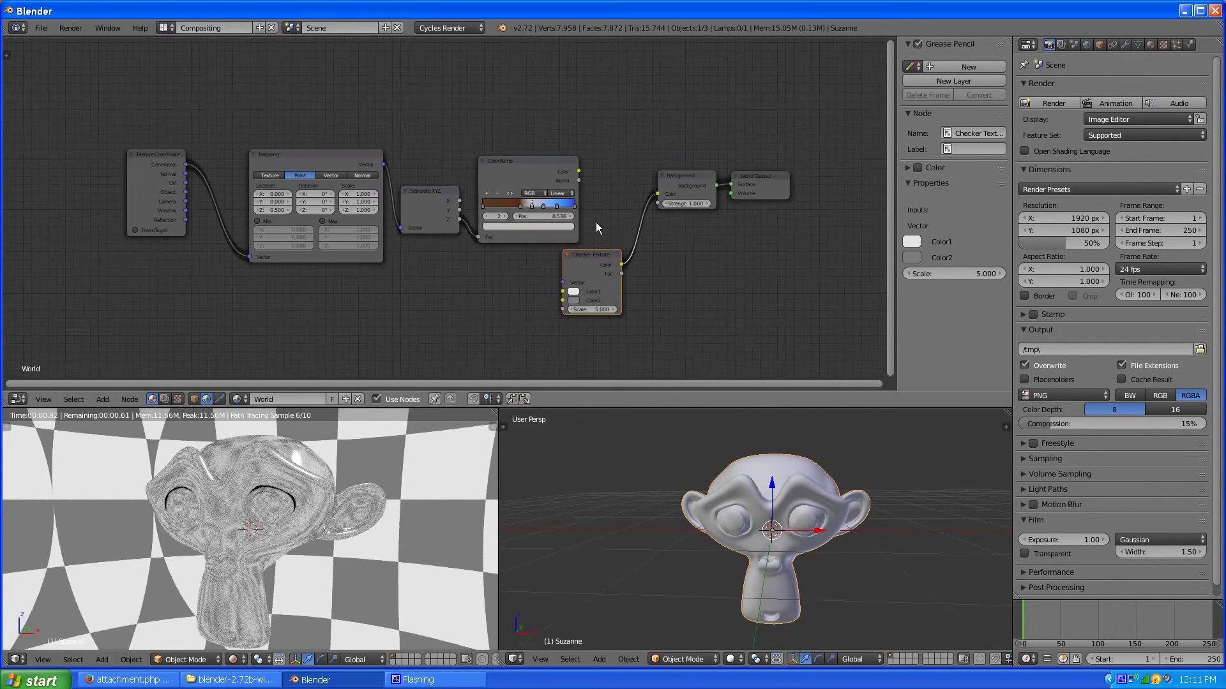
{"action": "scroll", "coordinate": [685, 242], "scroll_direction": "up", "scroll_amount": 1}
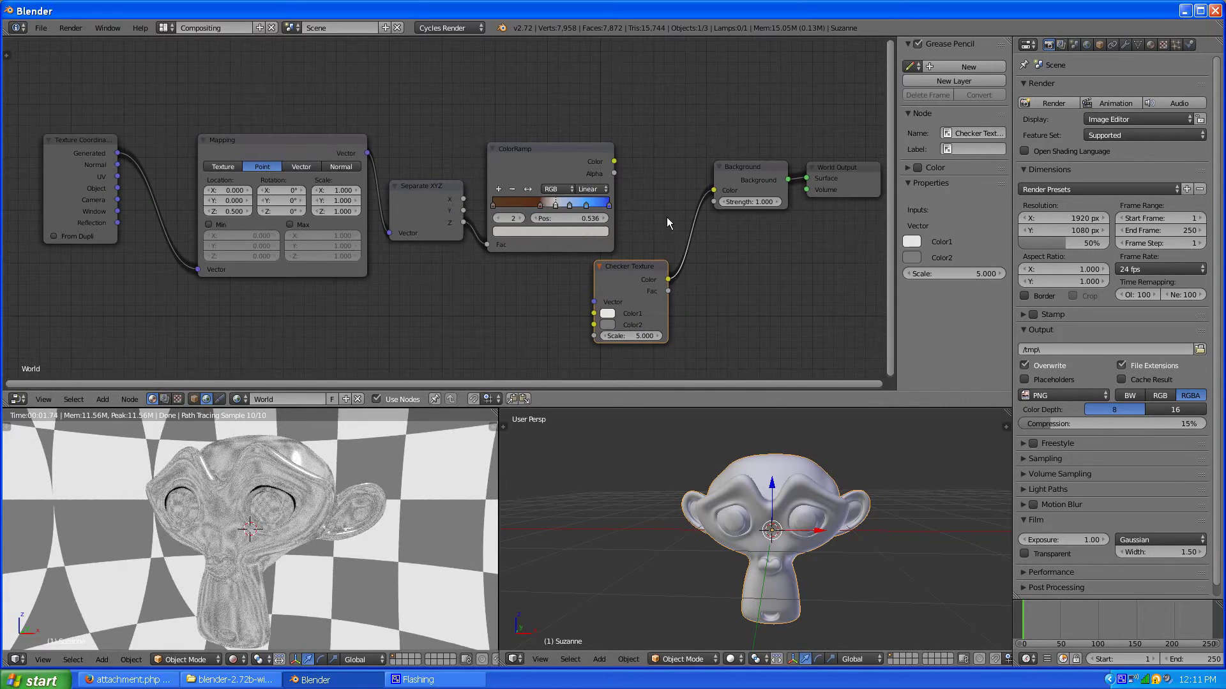
Step: Unplug the checker, relink ColorRamp Color to Background, and reposition the Checker Texture node
{"action": "left_click_drag", "start_coordinate": [714, 191], "coordinate": [680, 253]}
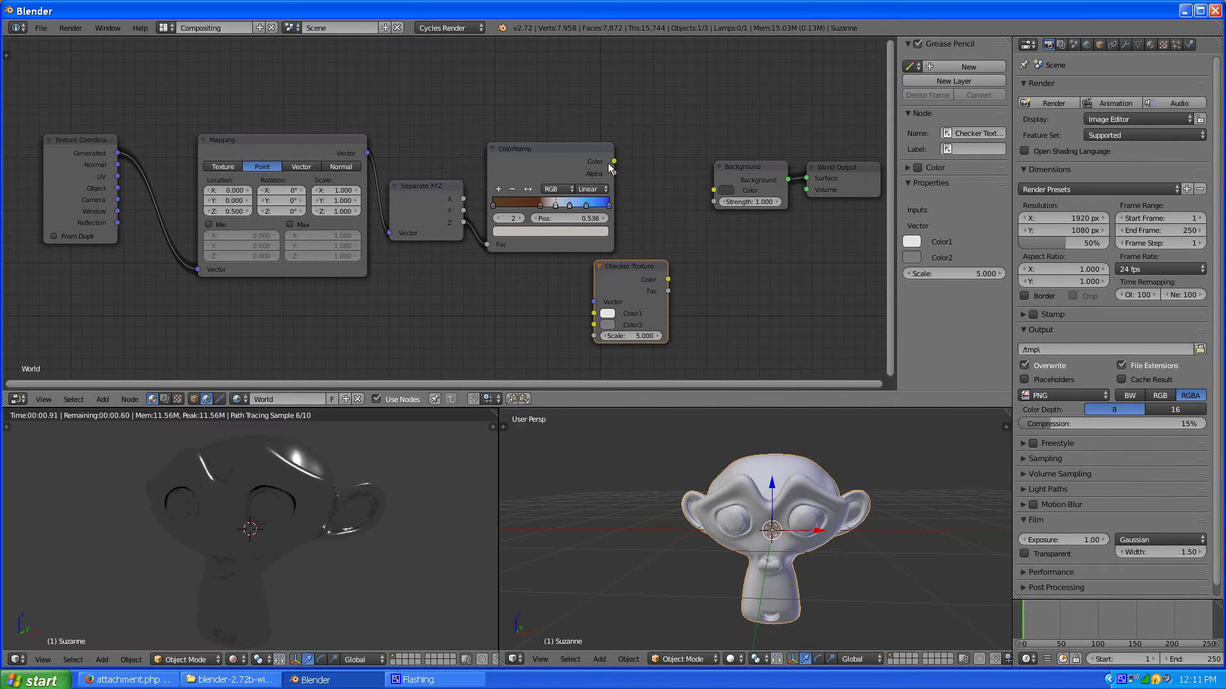
{"action": "left_click_drag", "start_coordinate": [614, 160], "coordinate": [714, 190]}
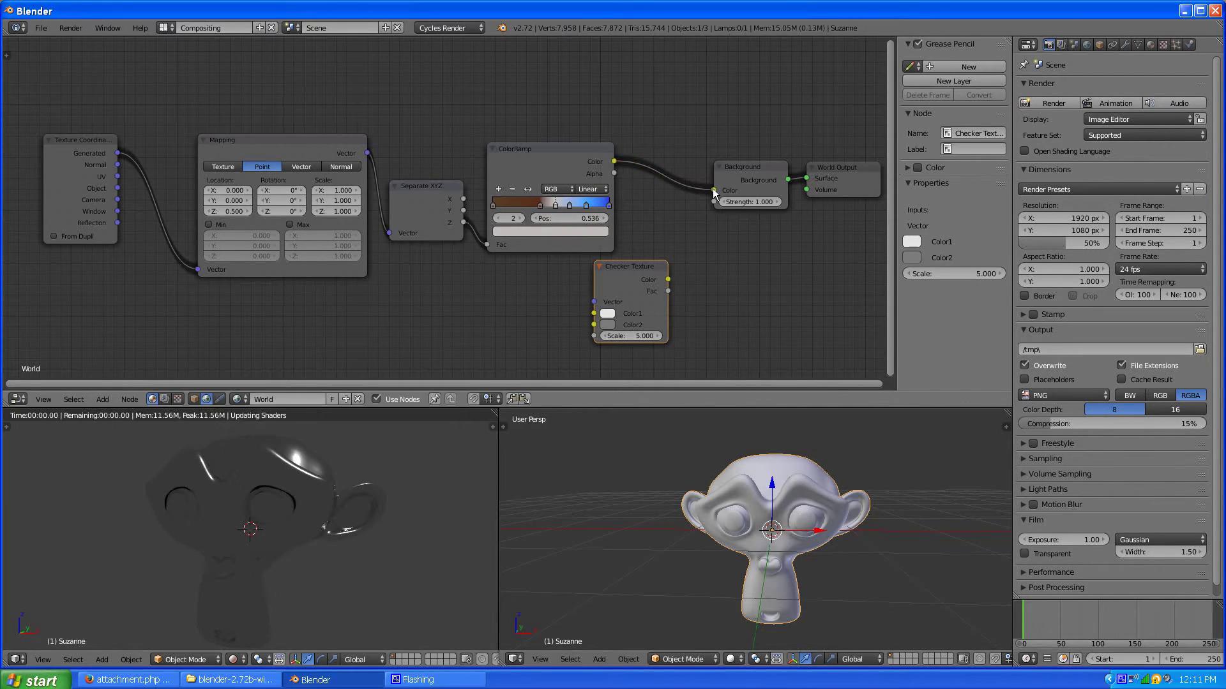
{"action": "scroll", "coordinate": [693, 250], "scroll_direction": "down", "scroll_amount": 2}
{"action": "scroll", "coordinate": [574, 244], "scroll_direction": "down", "scroll_amount": 2}
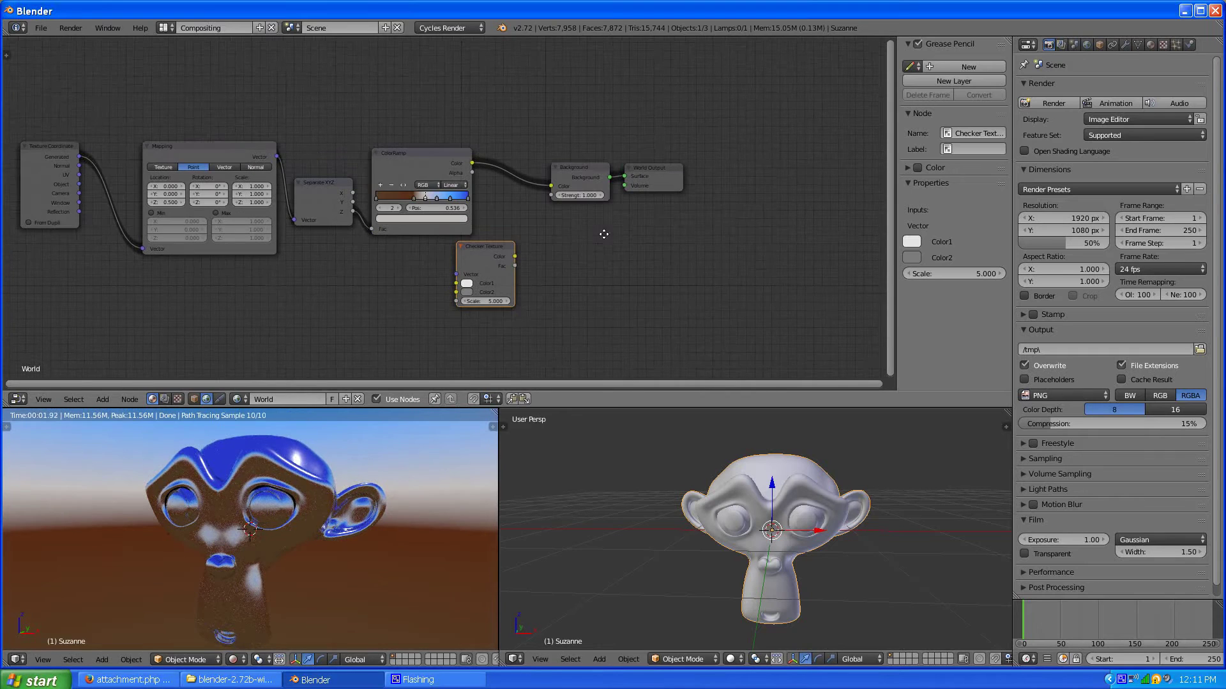
{"action": "left_click_drag", "start_coordinate": [488, 251], "coordinate": [409, 286]}
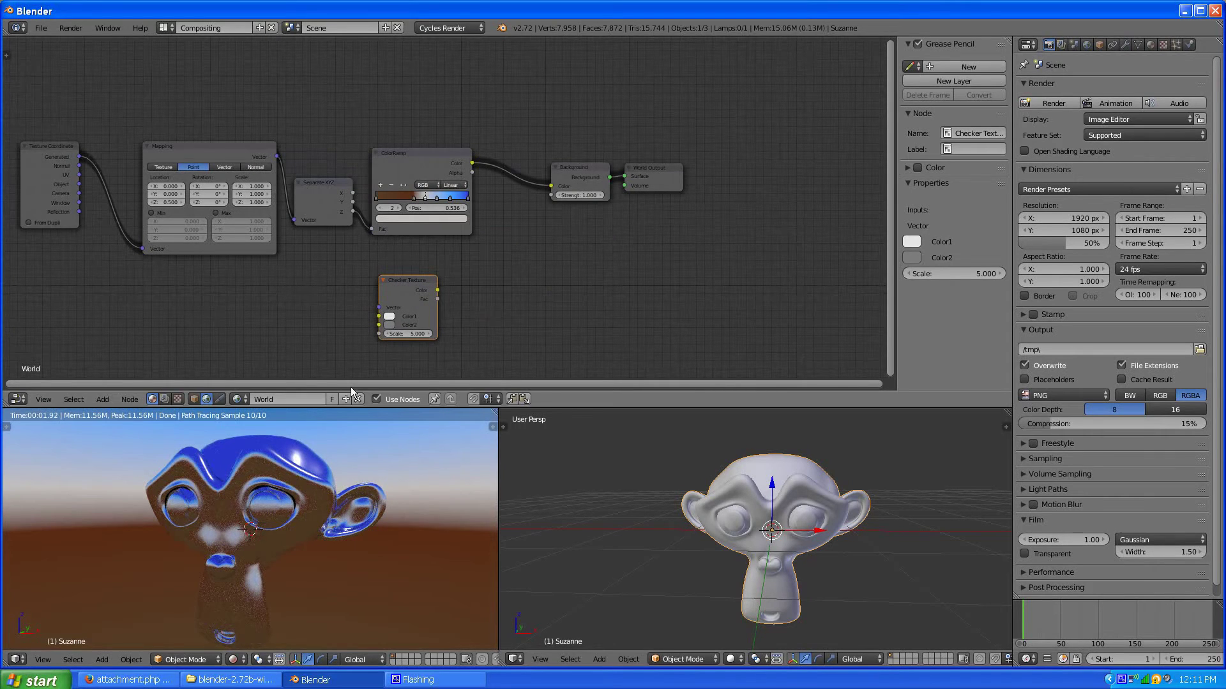
{"action": "middle_click_drag", "start_coordinate": [261, 563], "coordinate": [297, 561]}
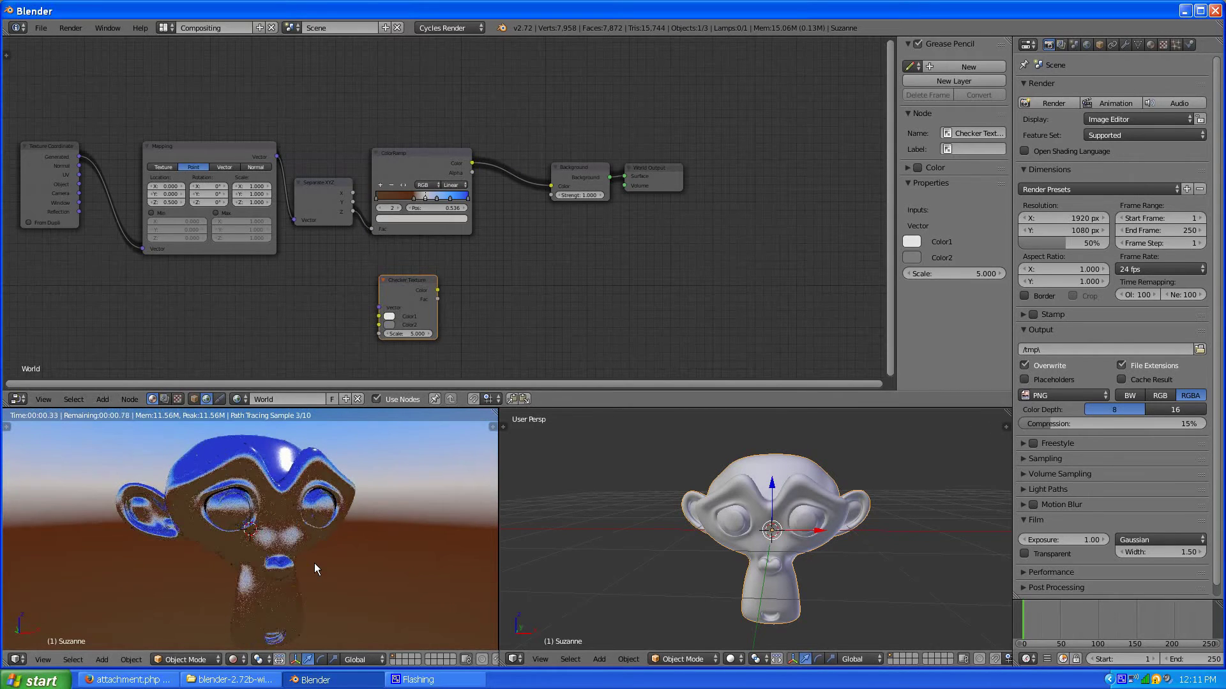
{"action": "mouse_move", "coordinate": [314, 564]}
{"action": "middle_mouse_down"}
{"action": "mouse_move", "coordinate": [297, 528]}
{"action": "mouse_move", "coordinate": [303, 498]}
{"action": "middle_mouse_up"}
{"action": "scroll", "coordinate": [528, 236], "scroll_direction": "up", "scroll_amount": 2}
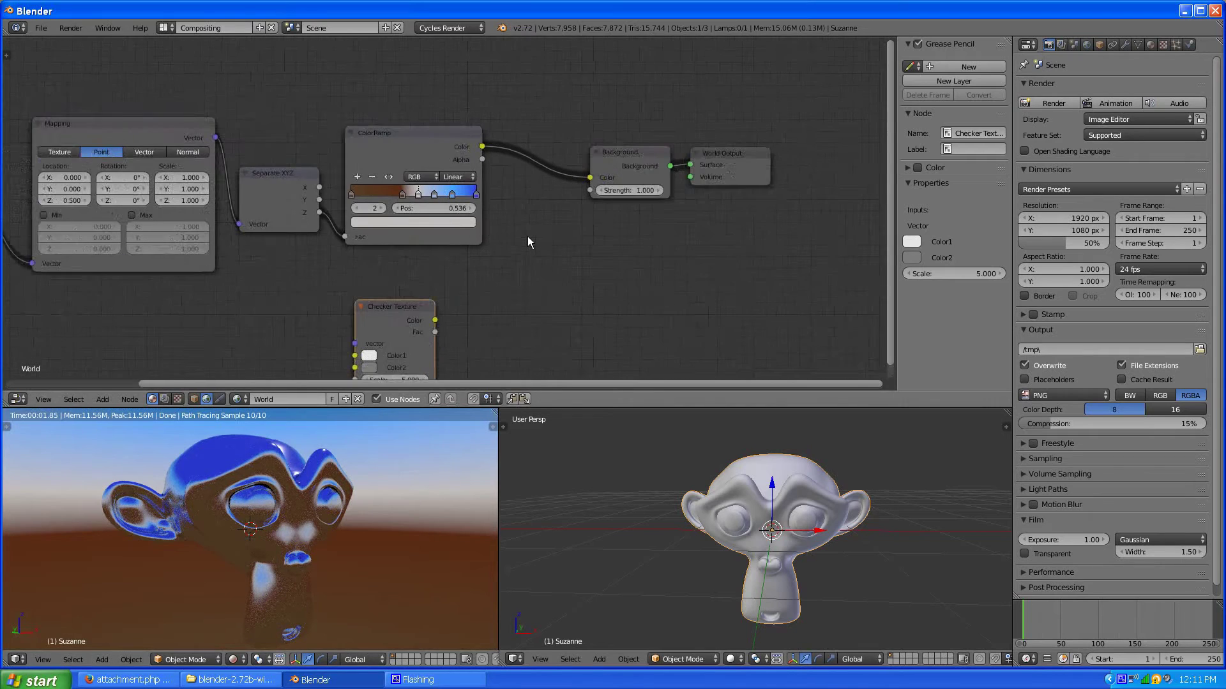
{"action": "scroll", "coordinate": [528, 236], "scroll_direction": "up", "scroll_amount": 1}
{"action": "left_click_drag", "start_coordinate": [395, 328], "coordinate": [467, 301]}
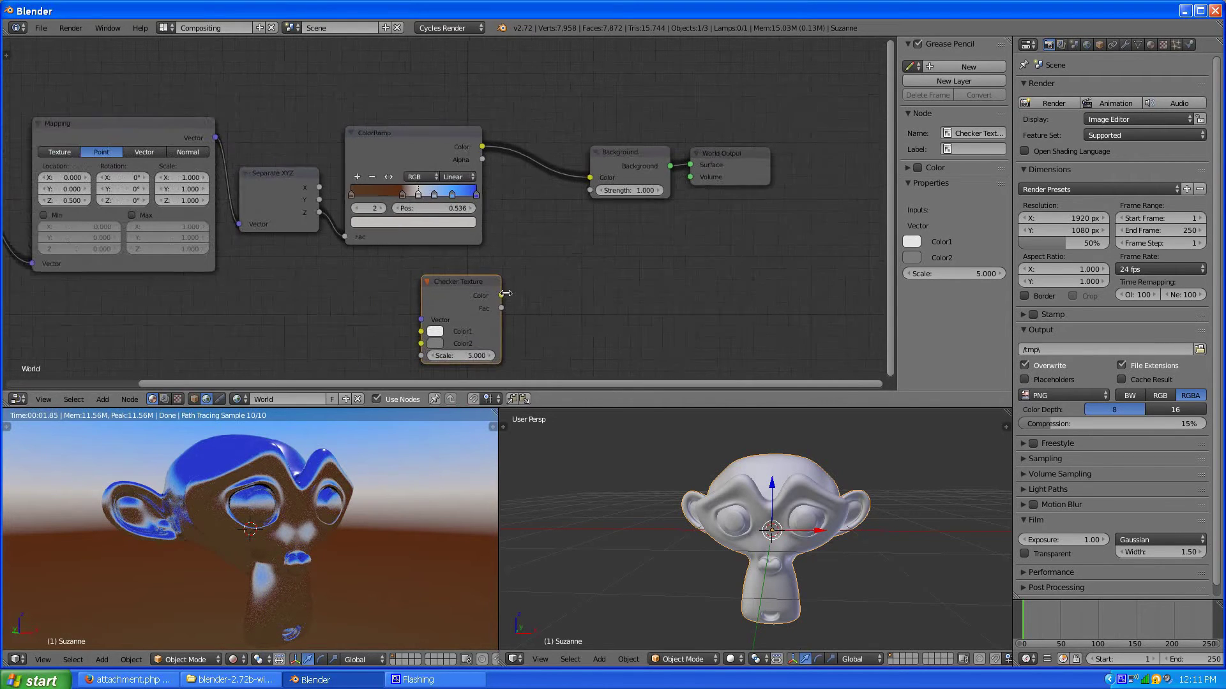
{"action": "scroll", "coordinate": [532, 247], "scroll_direction": "down", "scroll_amount": 1}
{"action": "scroll", "coordinate": [571, 229], "scroll_direction": "down", "scroll_amount": 1}
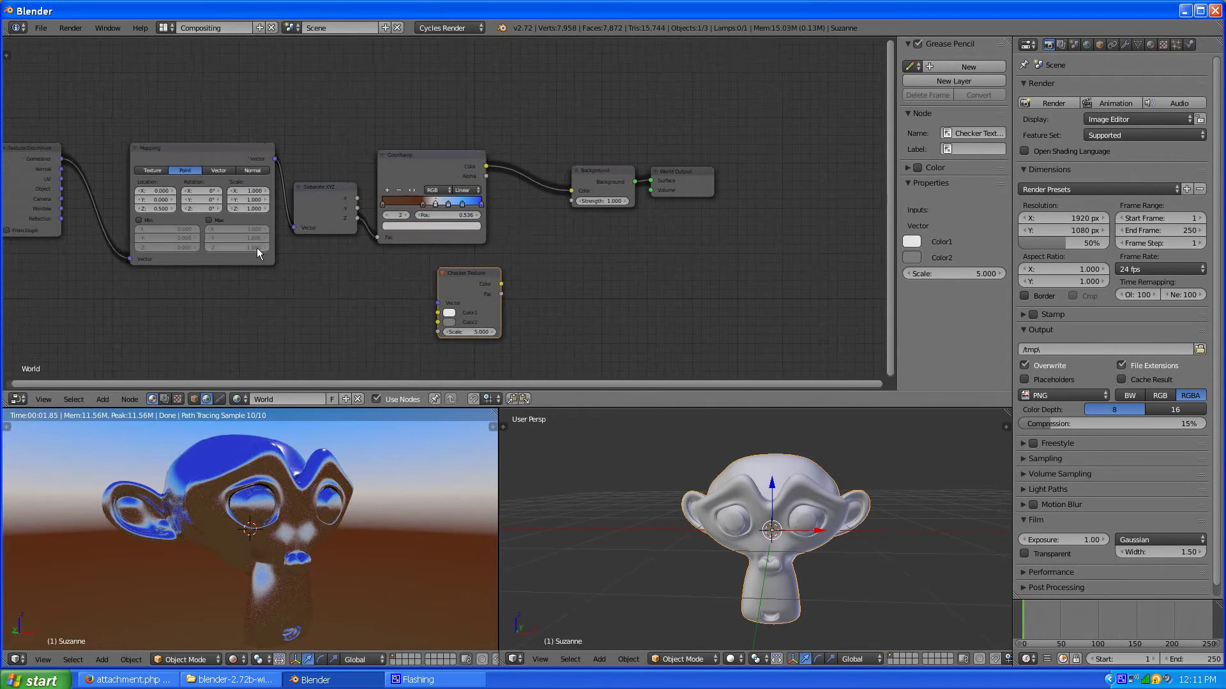
{"action": "middle_click_drag", "start_coordinate": [257, 249], "coordinate": [446, 226]}
{"action": "scroll", "coordinate": [447, 227], "scroll_direction": "up", "scroll_amount": 1}
{"action": "scroll", "coordinate": [449, 226], "scroll_direction": "up", "scroll_amount": 2}
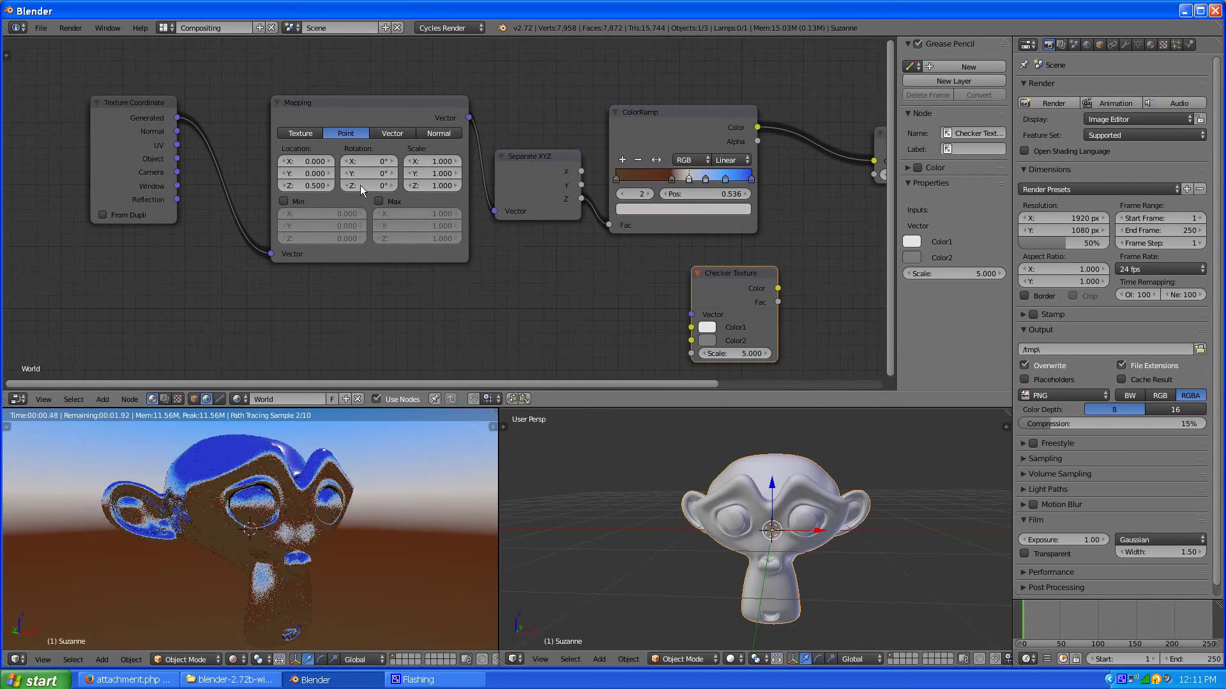
Step: Try tilting the Mapping Y rotation, keep it at 0°, and move Background and World Output right for room
{"action": "left_click_drag", "start_coordinate": [369, 175], "coordinate": [353, 184]}
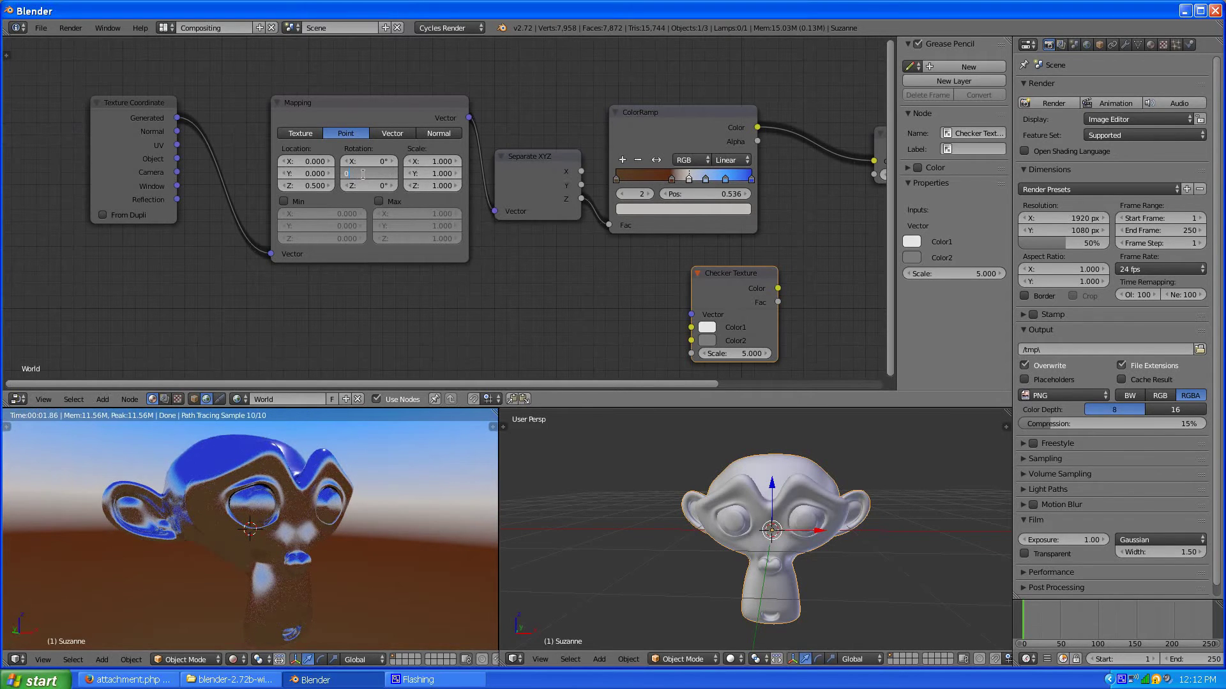
{"action": "key", "text": "Return"}
{"action": "scroll", "coordinate": [375, 177], "scroll_direction": "down", "scroll_amount": 2}
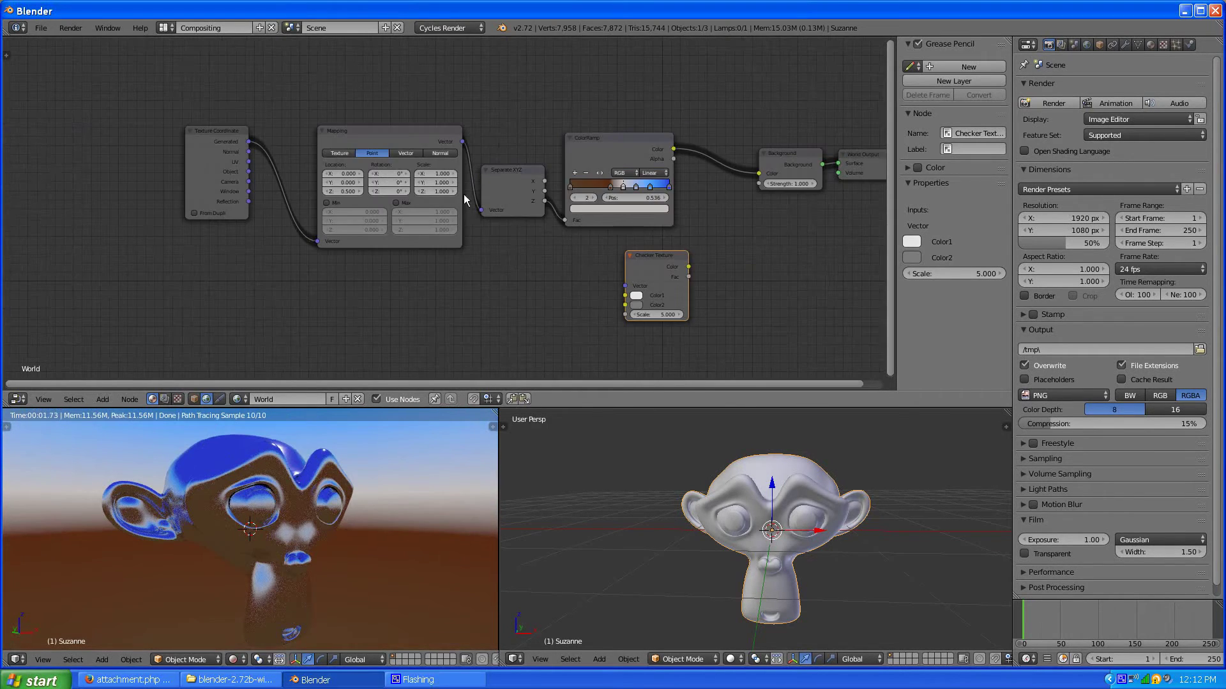
{"action": "mouse_move", "coordinate": [764, 189]}
{"action": "middle_mouse_down"}
{"action": "mouse_move", "coordinate": [421, 163]}
{"action": "mouse_move", "coordinate": [539, 252]}
{"action": "middle_mouse_up"}
{"action": "scroll", "coordinate": [394, 105], "scroll_direction": "up", "scroll_amount": 3}
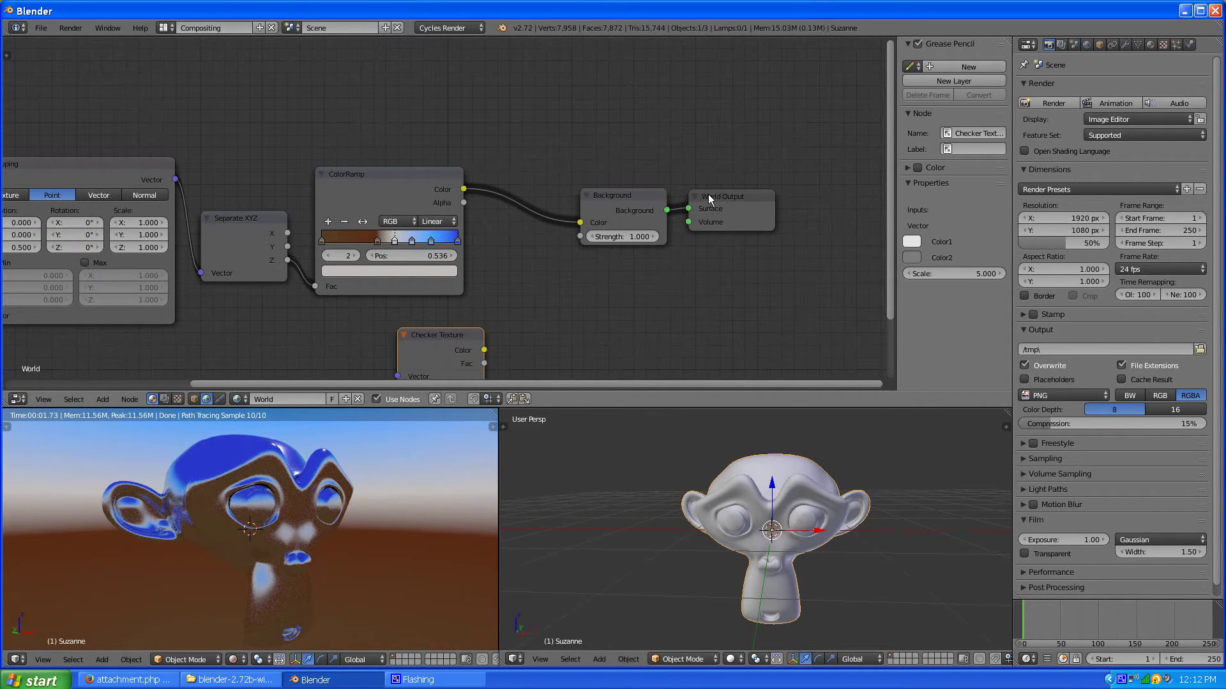
{"action": "left_click_drag", "start_coordinate": [709, 199], "coordinate": [794, 192]}
{"action": "left_click_drag", "start_coordinate": [622, 200], "coordinate": [690, 205]}
Step: Add a MixRGB node dropped onto the ColorRamp–Background colour link
{"action": "left_click", "coordinate": [102, 398]}
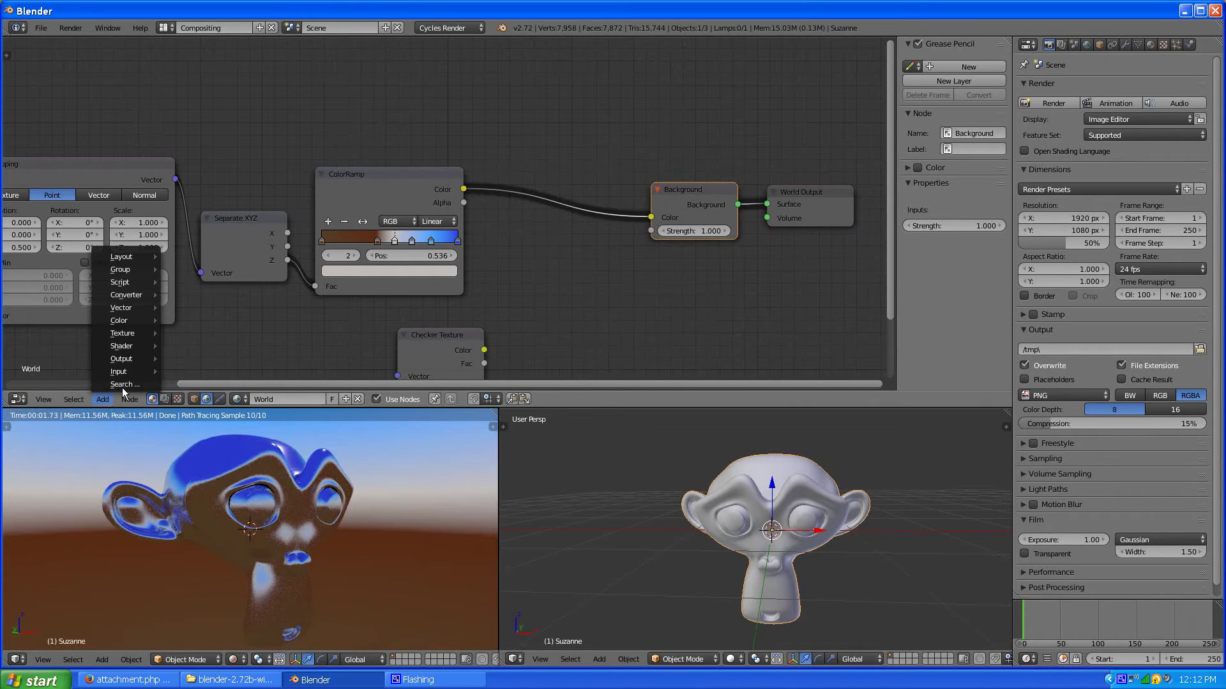
{"action": "mouse_move", "coordinate": [121, 320]}
{"action": "left_click", "coordinate": [192, 320]}
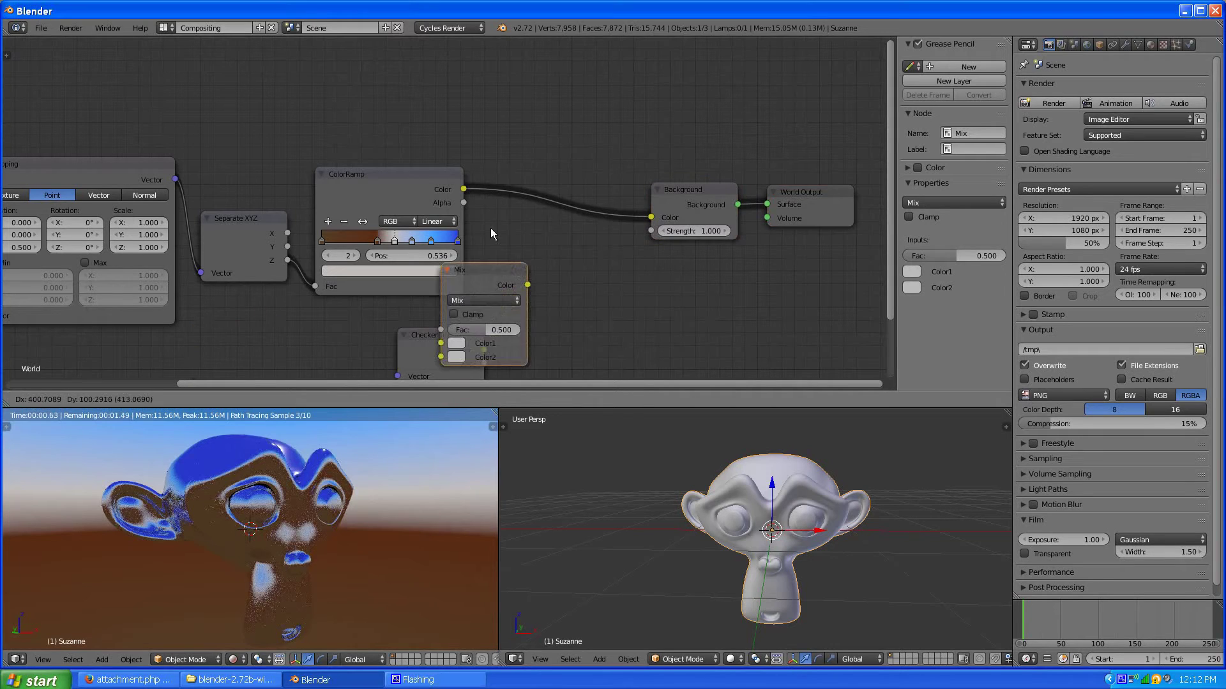
{"action": "left_click", "coordinate": [531, 173]}
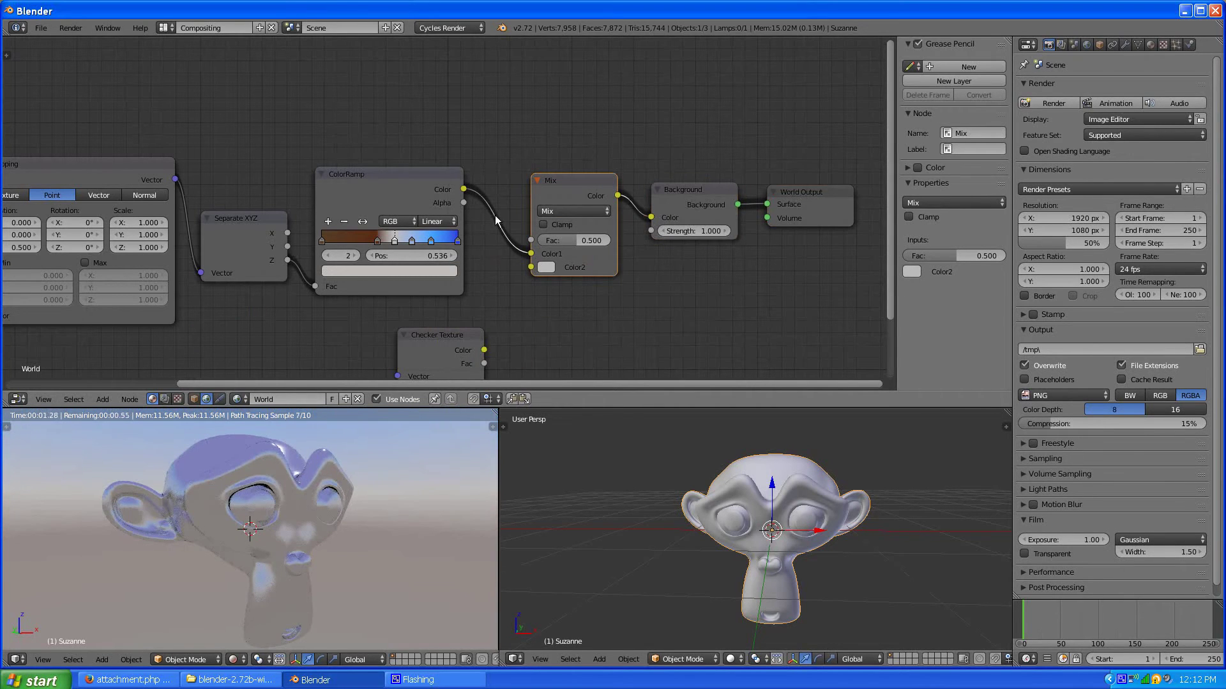
{"action": "scroll", "coordinate": [495, 215], "scroll_direction": "down", "scroll_amount": 2}
{"action": "scroll", "coordinate": [496, 216], "scroll_direction": "up", "scroll_amount": 2}
{"action": "scroll", "coordinate": [460, 211], "scroll_direction": "up", "scroll_amount": 2}
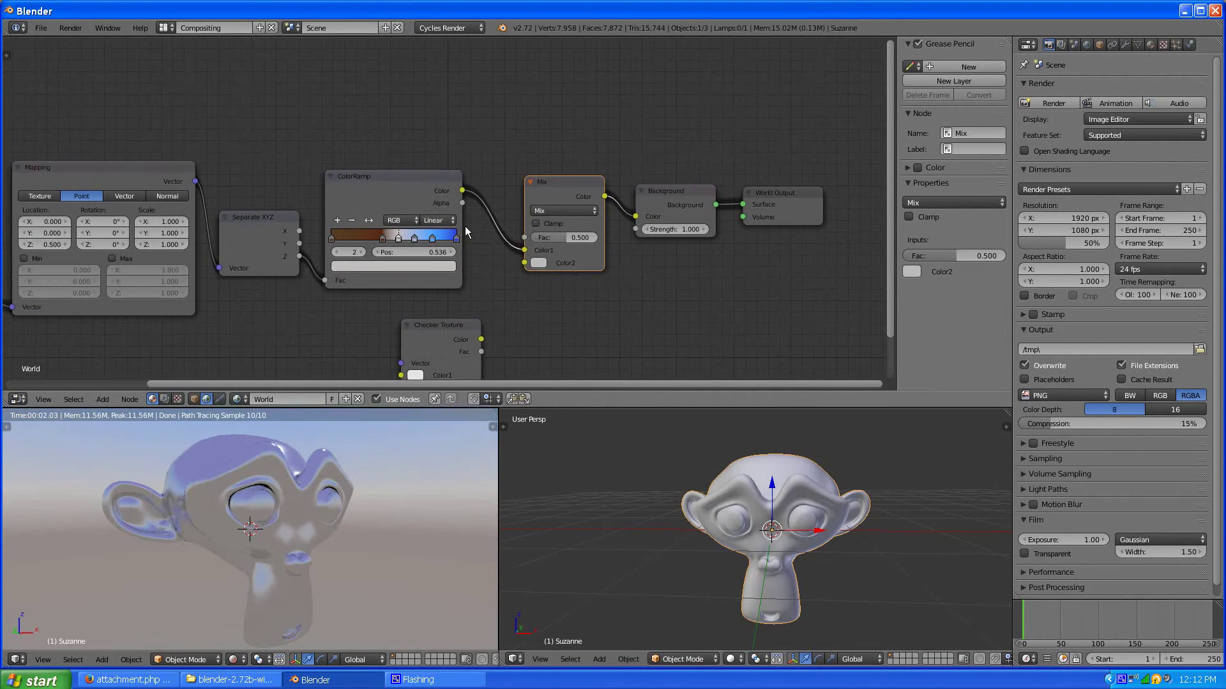
{"action": "left_click", "coordinate": [102, 398]}
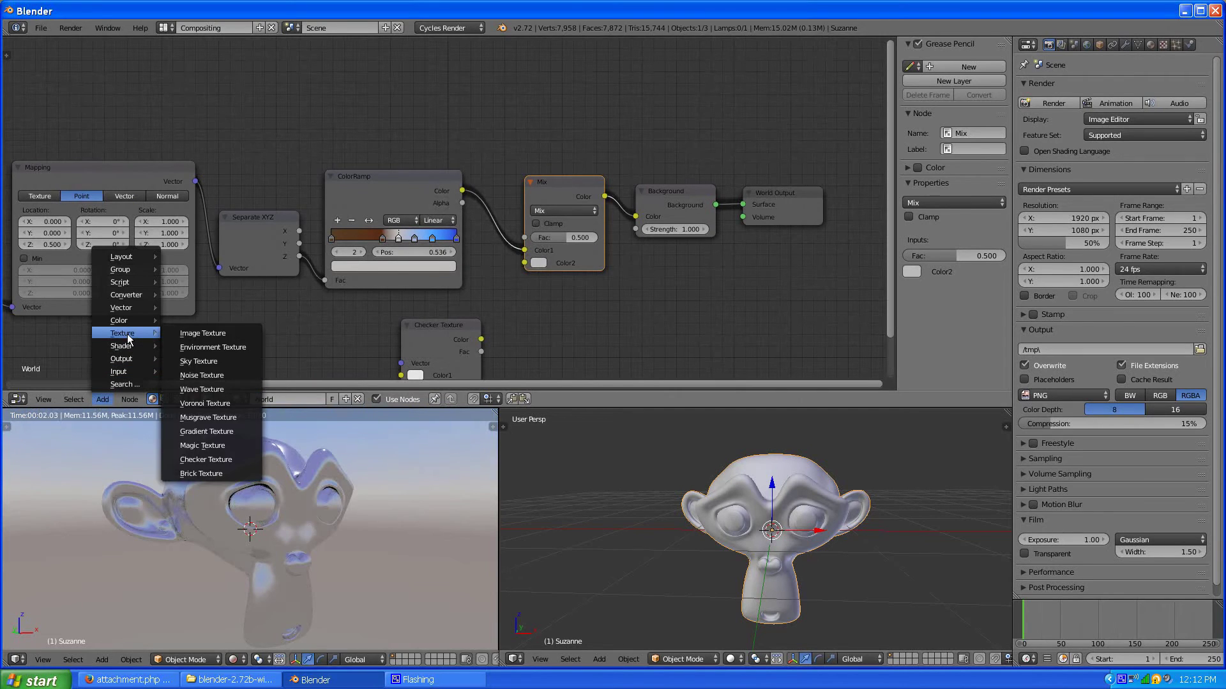
{"action": "mouse_move", "coordinate": [122, 372]}
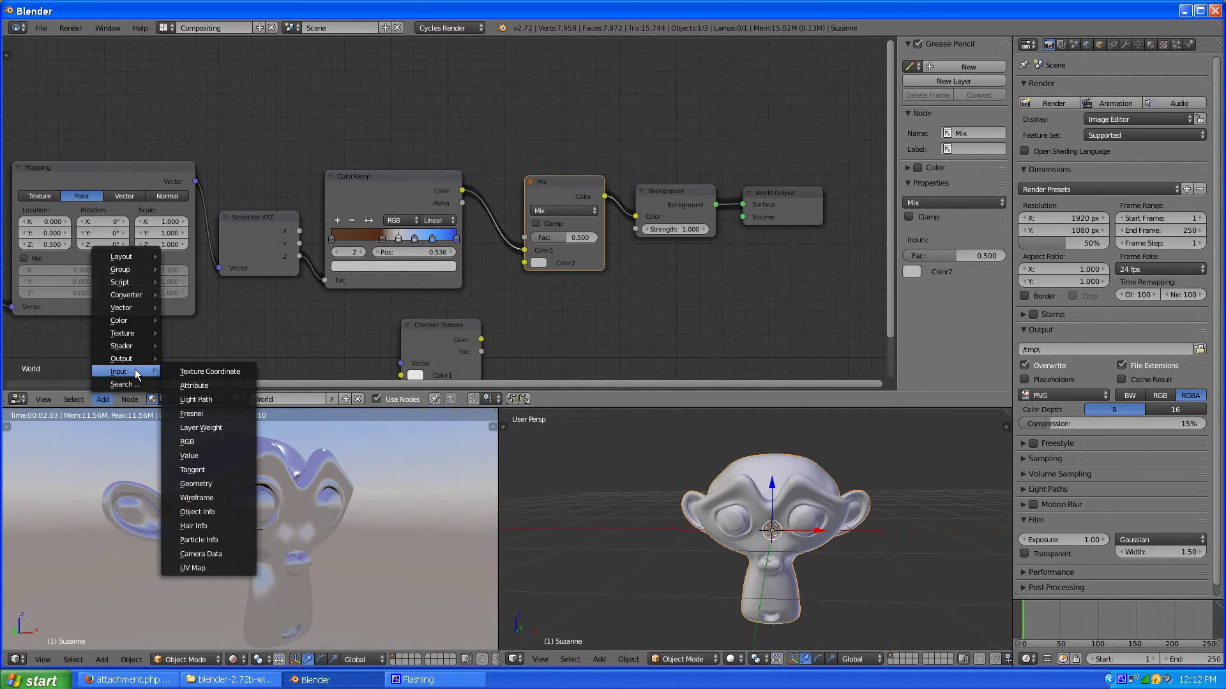
Step: Add a Light Path node and link Is Camera Ray into the Mix node's Fac
{"action": "left_click", "coordinate": [207, 399]}
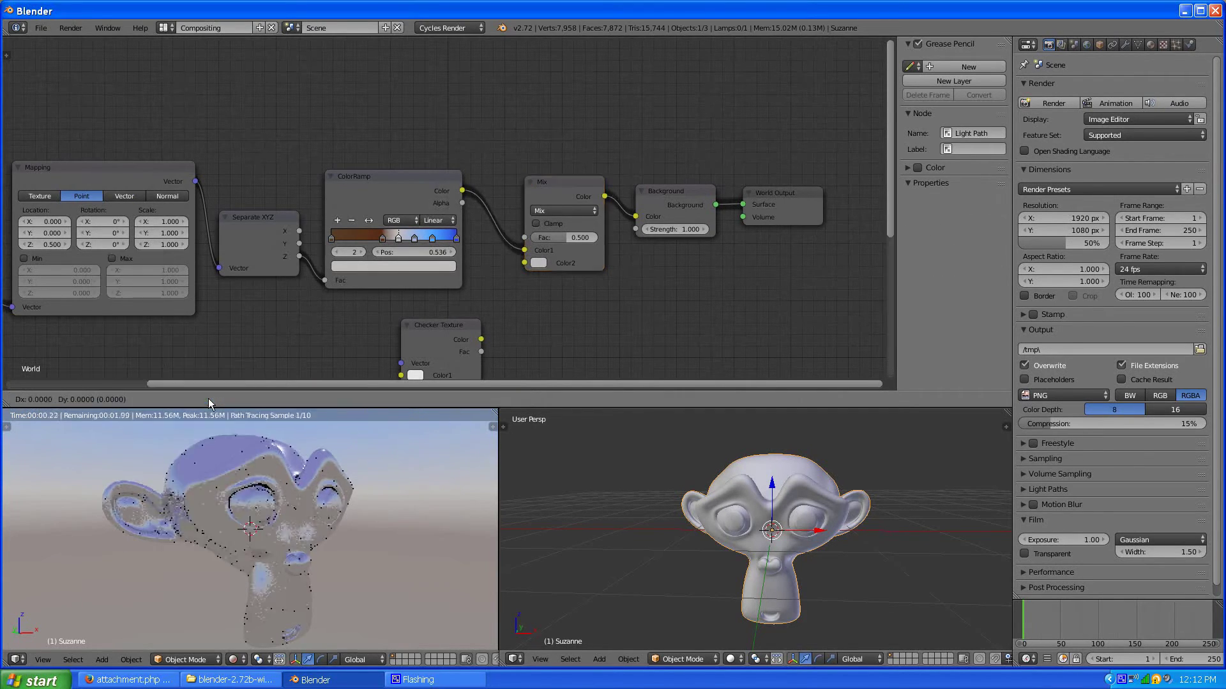
{"action": "left_click", "coordinate": [390, 368]}
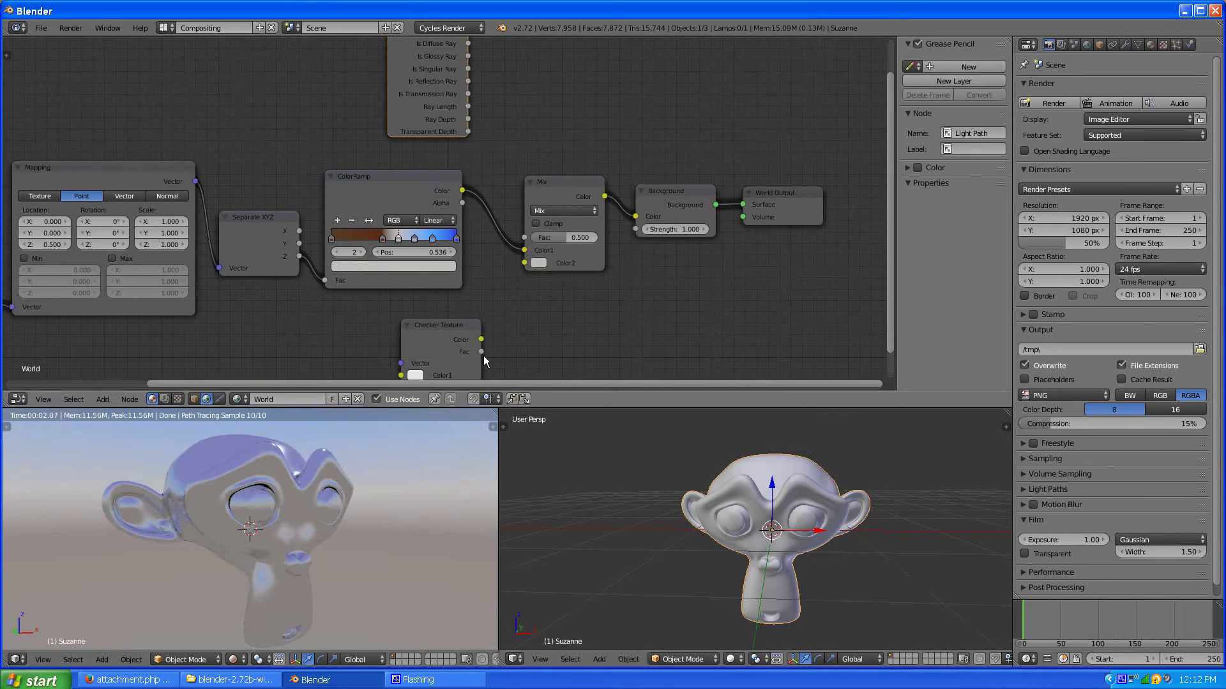
{"action": "scroll", "coordinate": [568, 311], "scroll_direction": "down", "scroll_amount": 1}
{"action": "scroll", "coordinate": [524, 187], "scroll_direction": "up", "scroll_amount": 1}
{"action": "scroll", "coordinate": [533, 191], "scroll_direction": "up", "scroll_amount": 1}
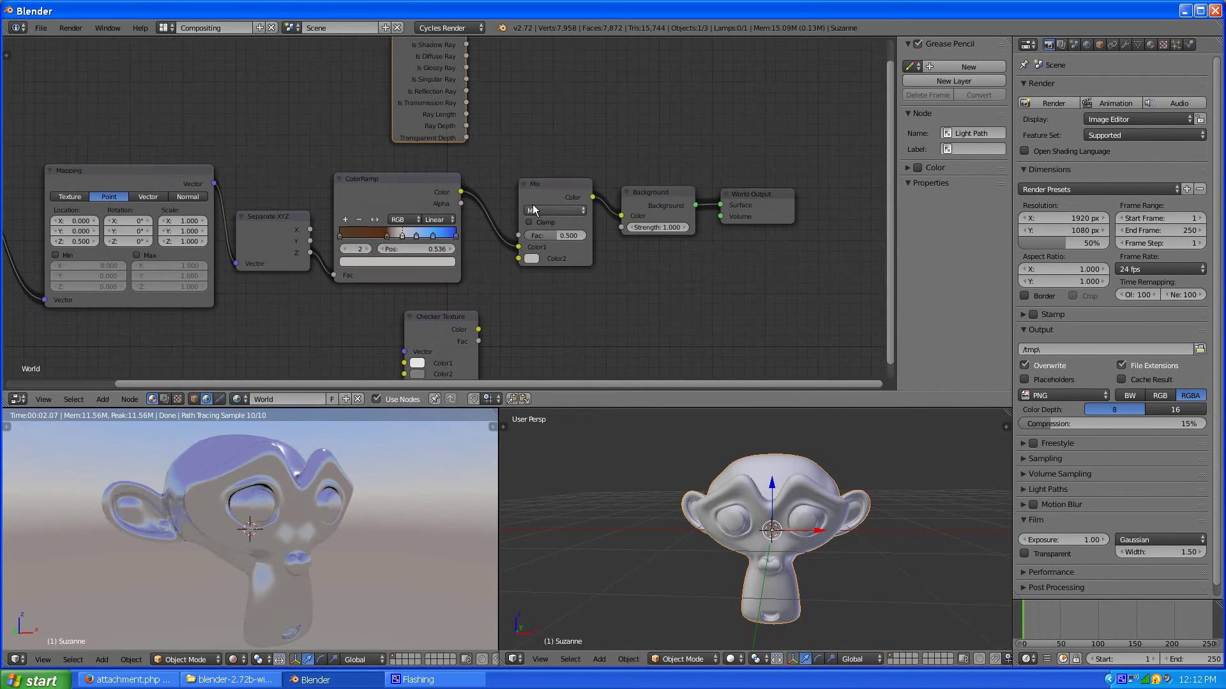
{"action": "scroll", "coordinate": [528, 211], "scroll_direction": "up", "scroll_amount": 1}
{"action": "scroll", "coordinate": [472, 231], "scroll_direction": "up", "scroll_amount": 1}
{"action": "scroll", "coordinate": [471, 231], "scroll_direction": "up", "scroll_amount": 1}
{"action": "scroll", "coordinate": [522, 105], "scroll_direction": "up", "scroll_amount": 1}
{"action": "scroll", "coordinate": [460, 124], "scroll_direction": "up", "scroll_amount": 1}
{"action": "scroll", "coordinate": [402, 144], "scroll_direction": "up", "scroll_amount": 1}
{"action": "scroll", "coordinate": [403, 130], "scroll_direction": "down", "scroll_amount": 1}
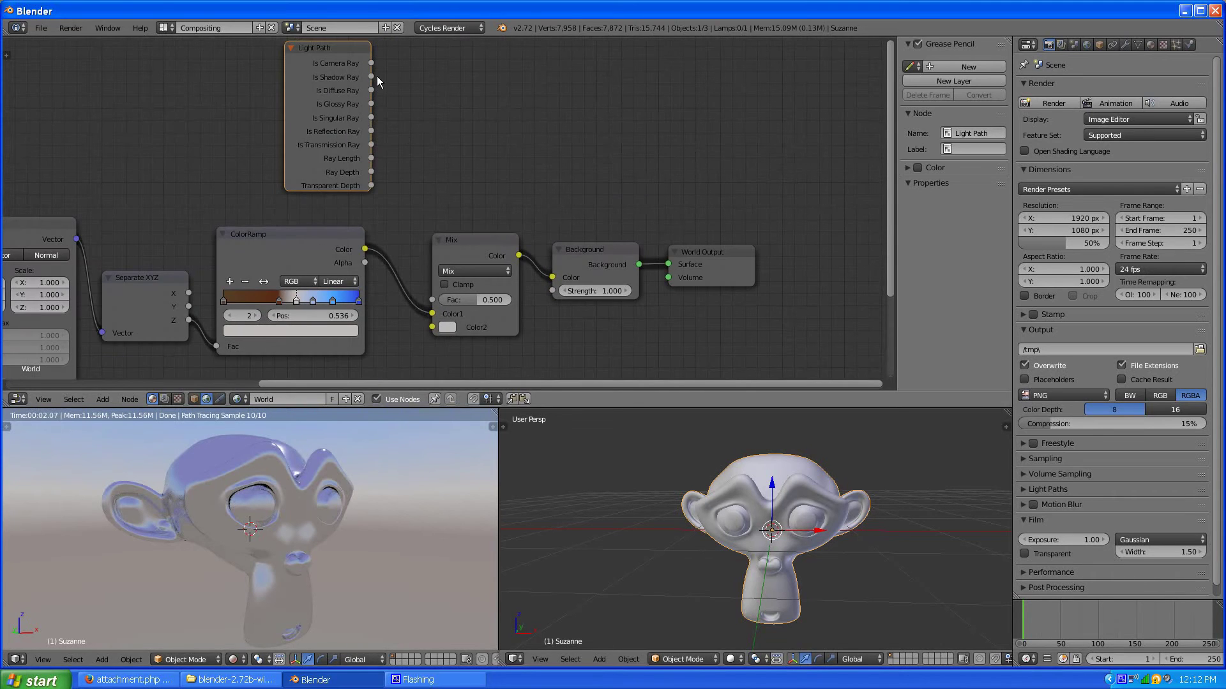
{"action": "left_click_drag", "start_coordinate": [372, 64], "coordinate": [435, 300]}
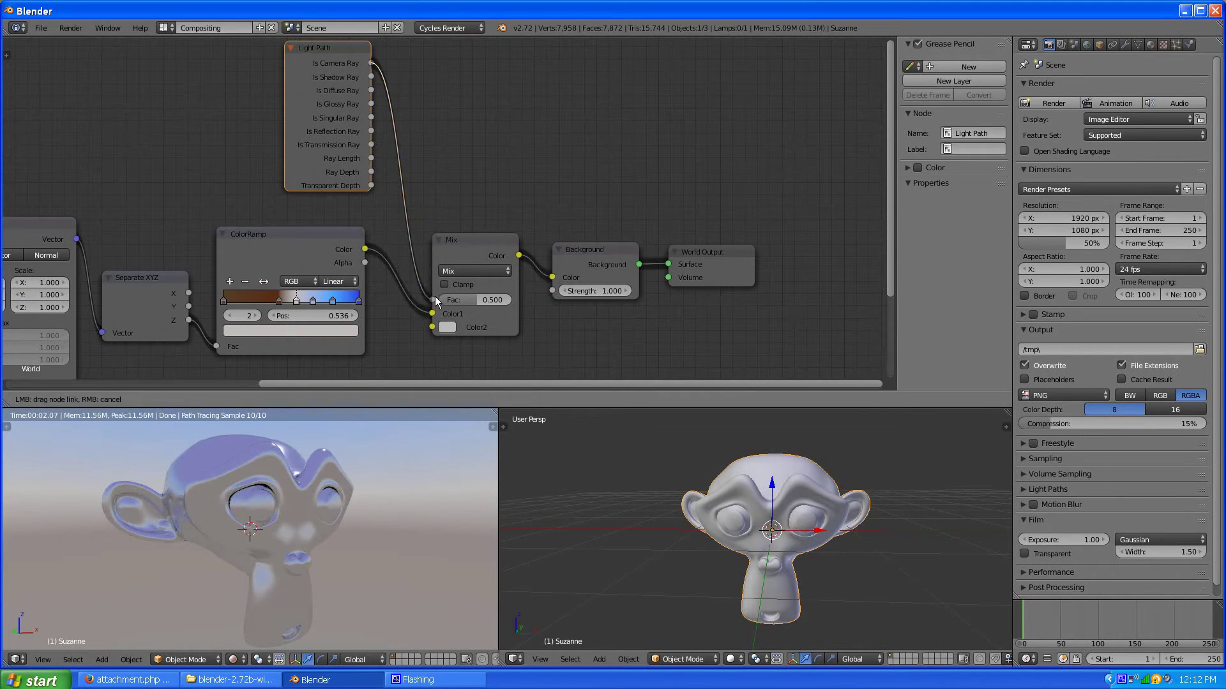
{"action": "scroll", "coordinate": [369, 338], "scroll_direction": "down", "scroll_amount": 2}
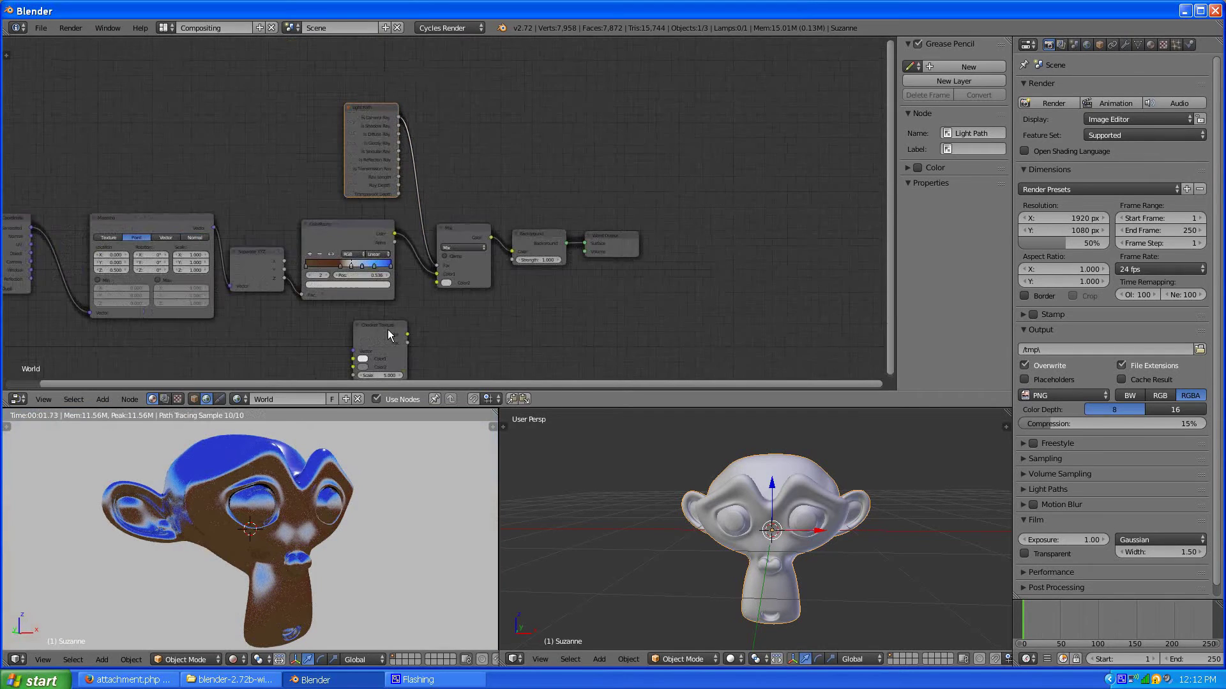
{"action": "scroll", "coordinate": [388, 329], "scroll_direction": "down", "scroll_amount": 1}
{"action": "scroll", "coordinate": [432, 342], "scroll_direction": "up", "scroll_amount": 1}
{"action": "scroll", "coordinate": [435, 239], "scroll_direction": "up", "scroll_amount": 1}
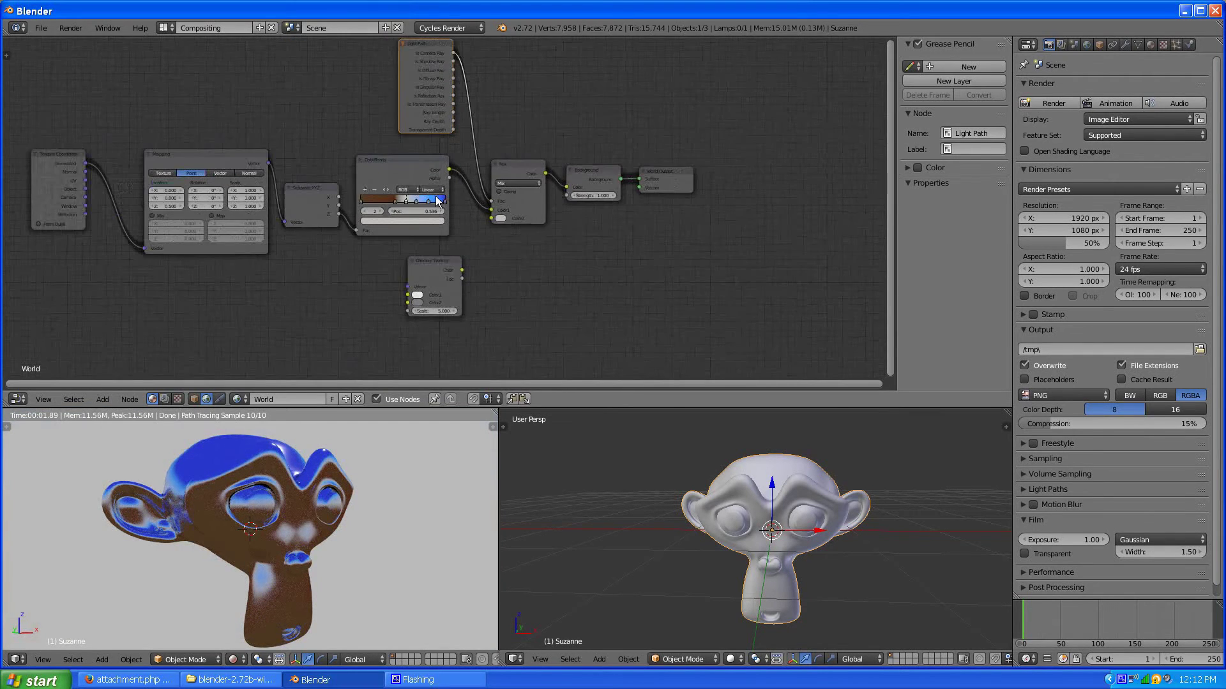
{"action": "scroll", "coordinate": [436, 196], "scroll_direction": "up", "scroll_amount": 1}
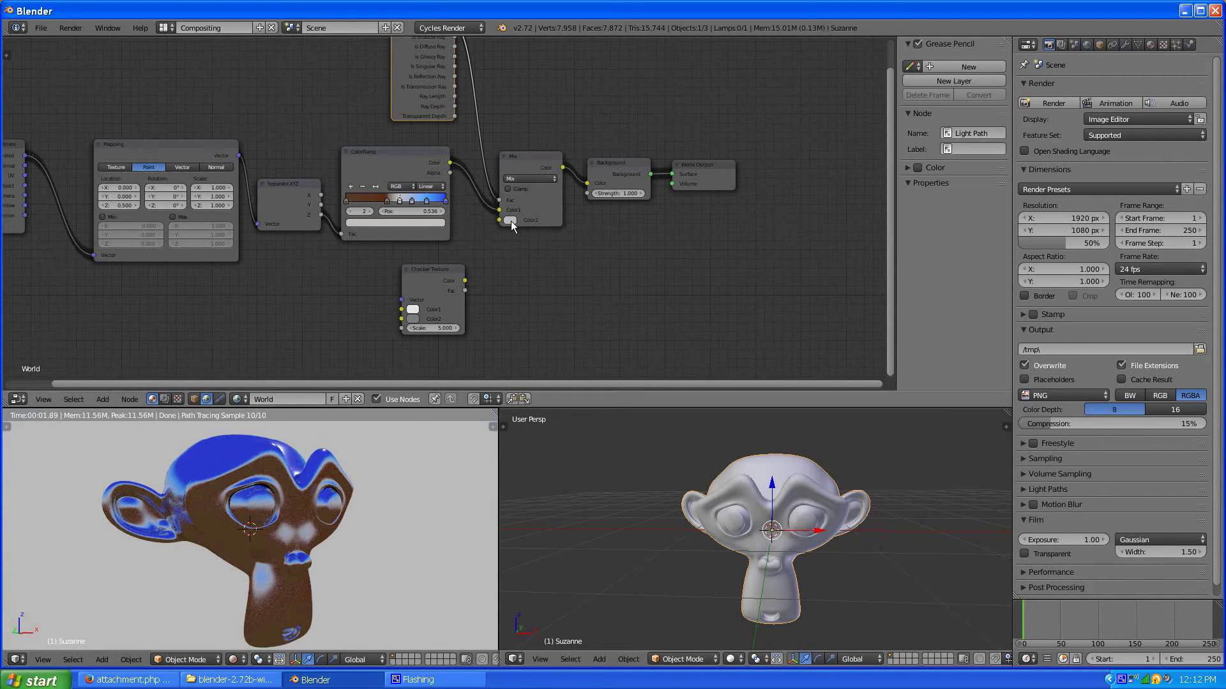
{"action": "scroll", "coordinate": [572, 293], "scroll_direction": "up", "scroll_amount": 2}
{"action": "scroll", "coordinate": [565, 294], "scroll_direction": "up", "scroll_amount": 2}
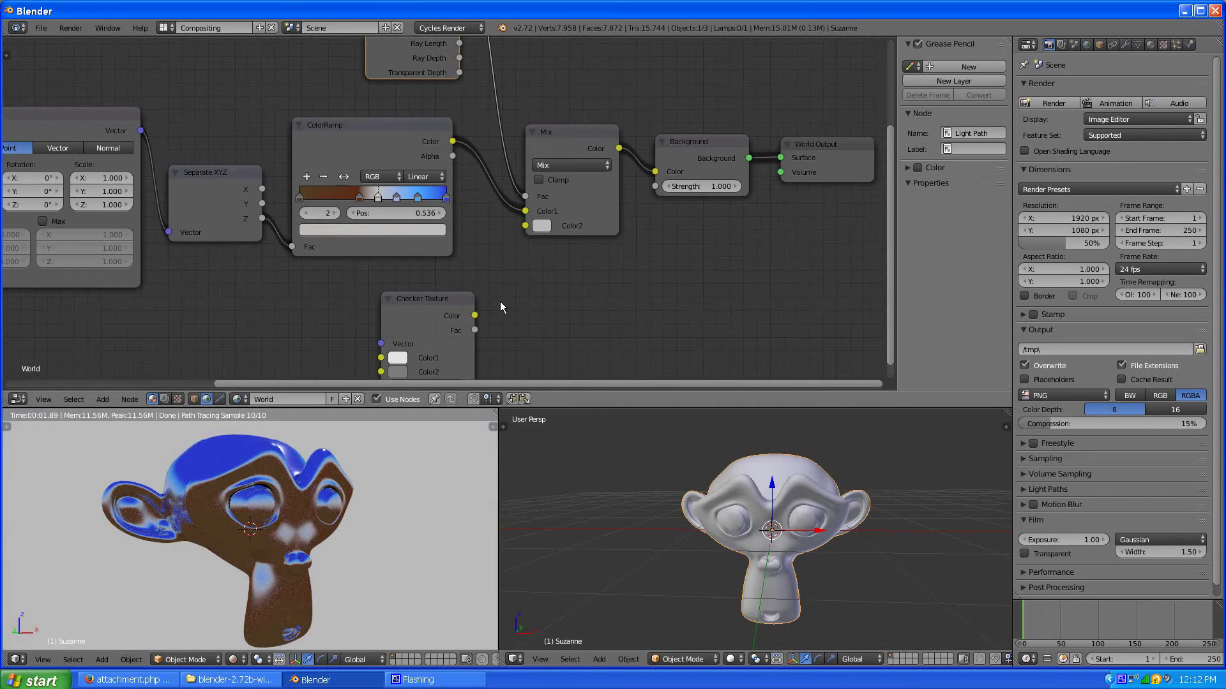
Step: Link Checker Texture Color into Mix Color2 and nudge the brown stop left to 0.382
{"action": "left_click_drag", "start_coordinate": [474, 315], "coordinate": [529, 227]}
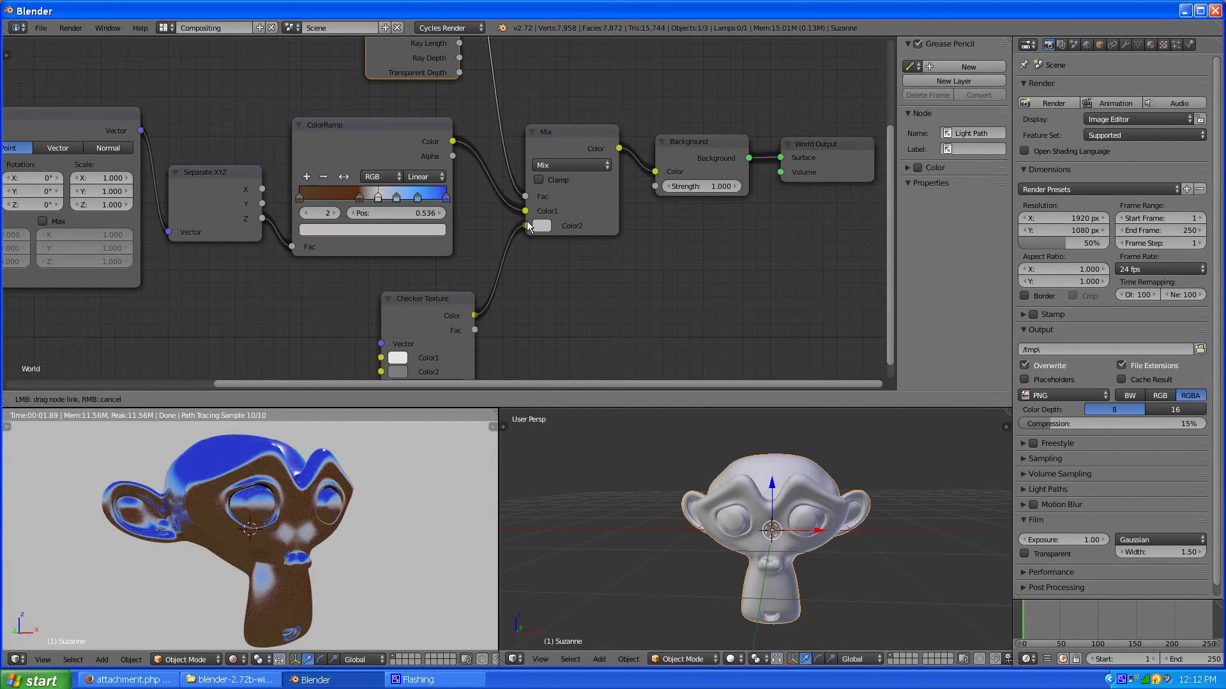
{"action": "scroll", "coordinate": [581, 283], "scroll_direction": "down", "scroll_amount": 1}
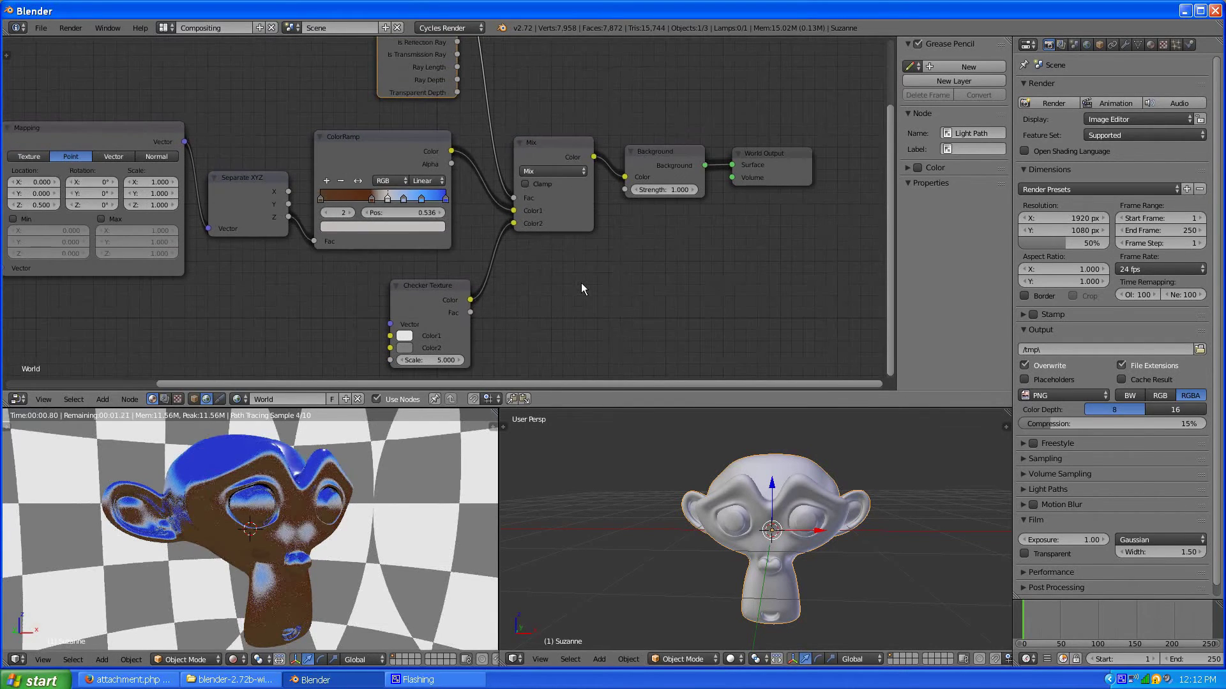
{"action": "mouse_move", "coordinate": [268, 531]}
{"action": "middle_mouse_down"}
{"action": "mouse_move", "coordinate": [213, 517]}
{"action": "mouse_move", "coordinate": [287, 518]}
{"action": "middle_mouse_up"}
{"action": "left_click", "coordinate": [372, 201]}
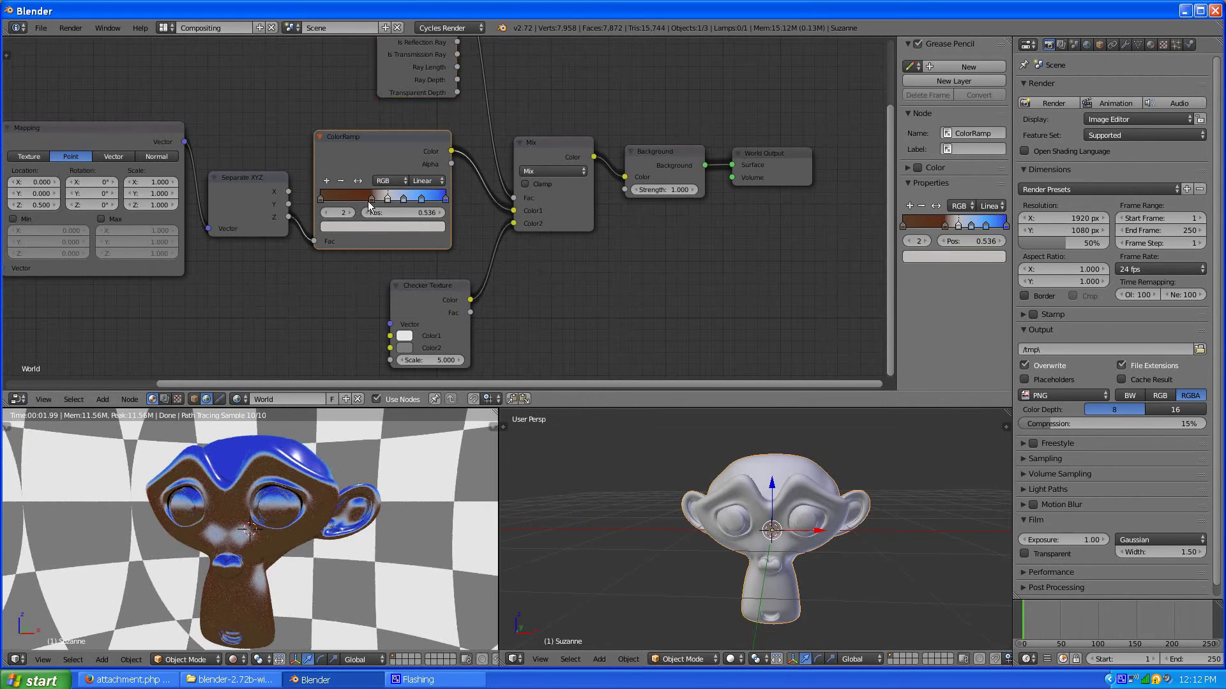
{"action": "left_click_drag", "start_coordinate": [371, 201], "coordinate": [365, 200]}
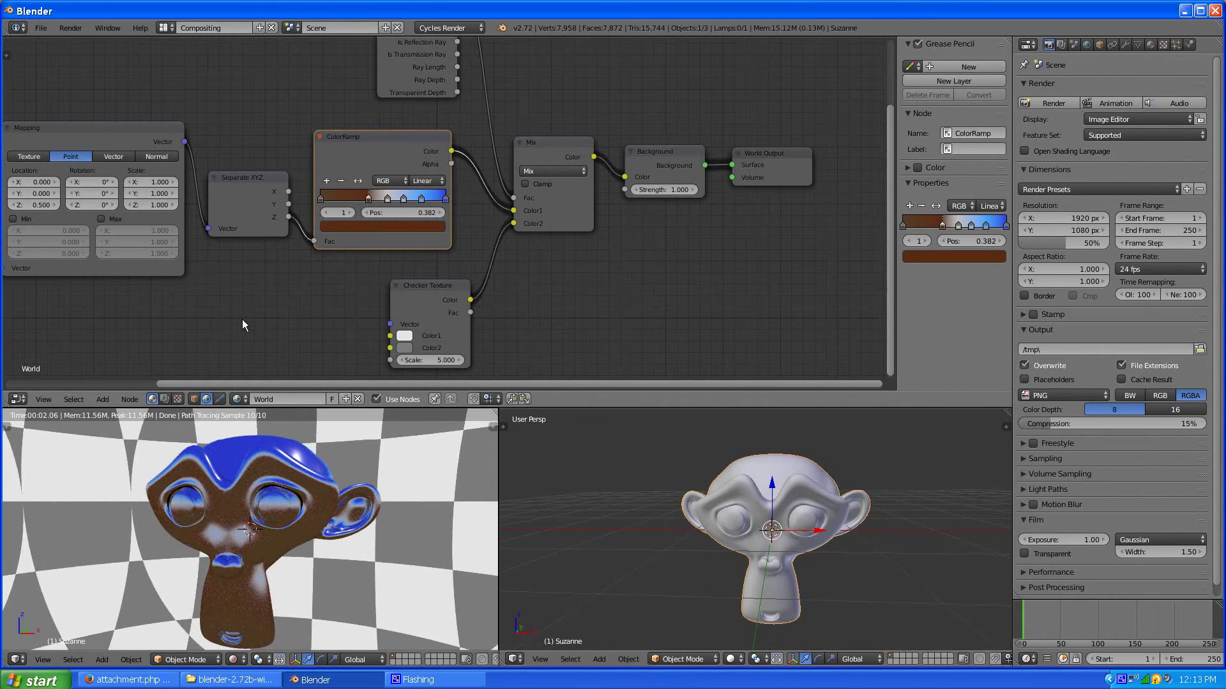
{"action": "scroll", "coordinate": [243, 319], "scroll_direction": "down", "scroll_amount": 2}
{"action": "scroll", "coordinate": [242, 319], "scroll_direction": "up", "scroll_amount": 2}
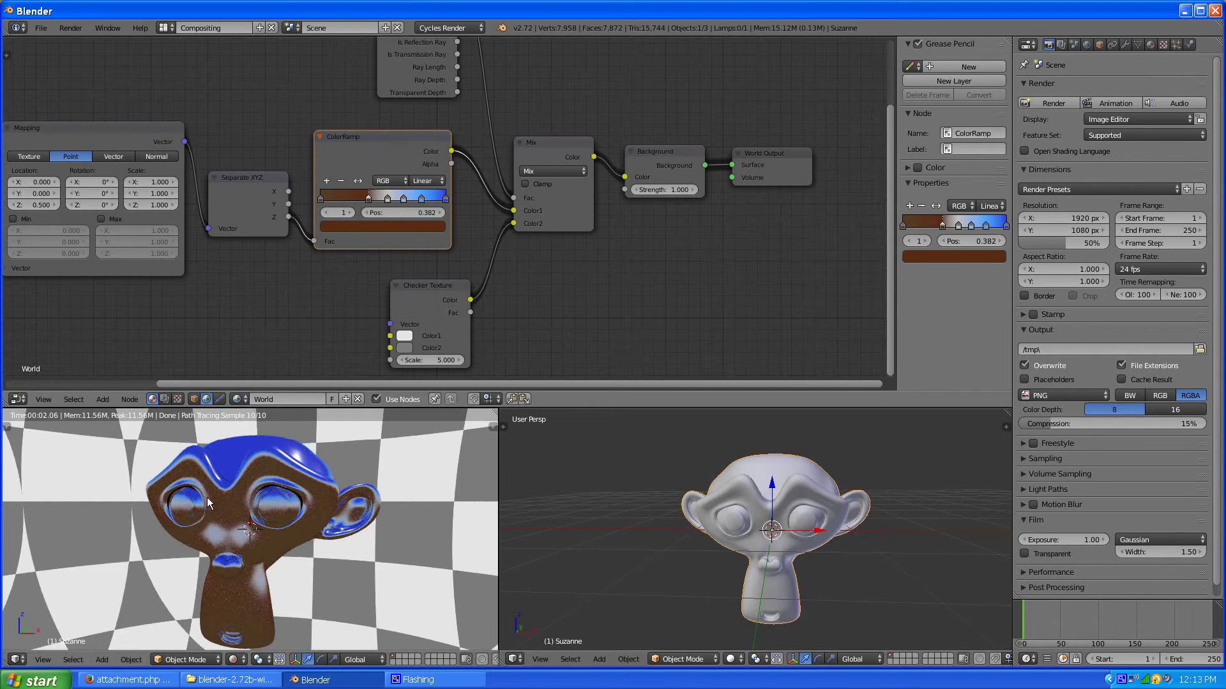
Step: Inspect the checkered render and move the Checker Texture node down and left
{"action": "middle_click_drag", "start_coordinate": [207, 497], "coordinate": [360, 413]}
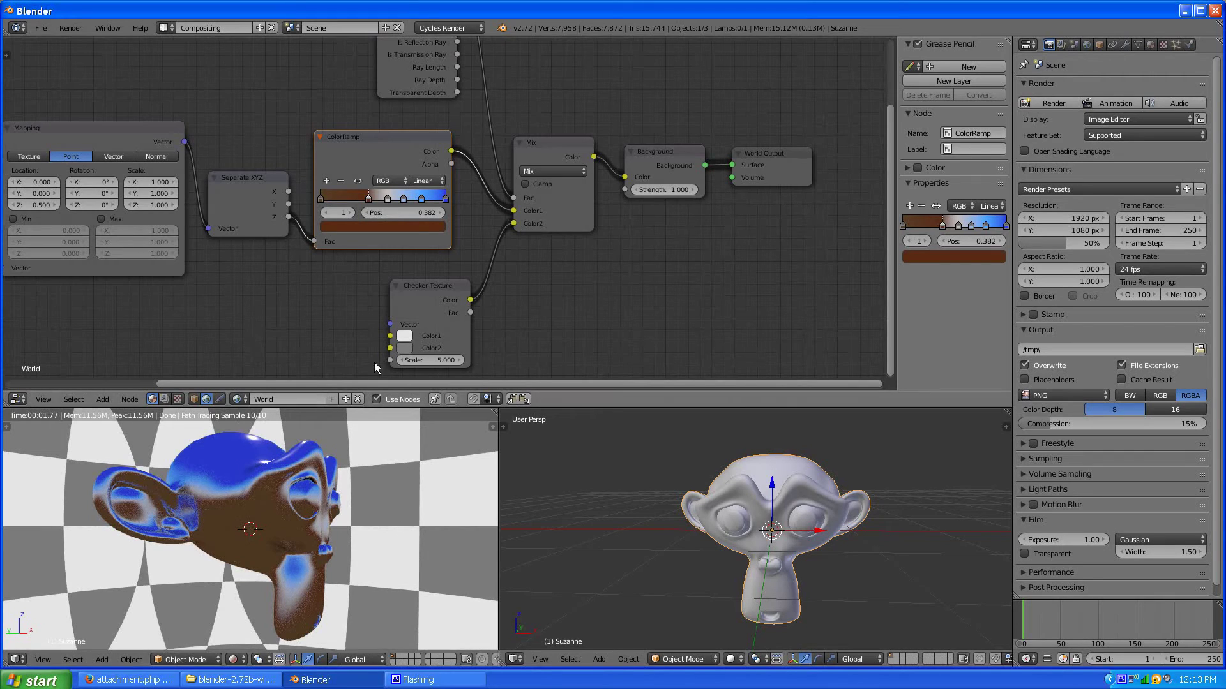
{"action": "scroll", "coordinate": [483, 252], "scroll_direction": "down", "scroll_amount": 2}
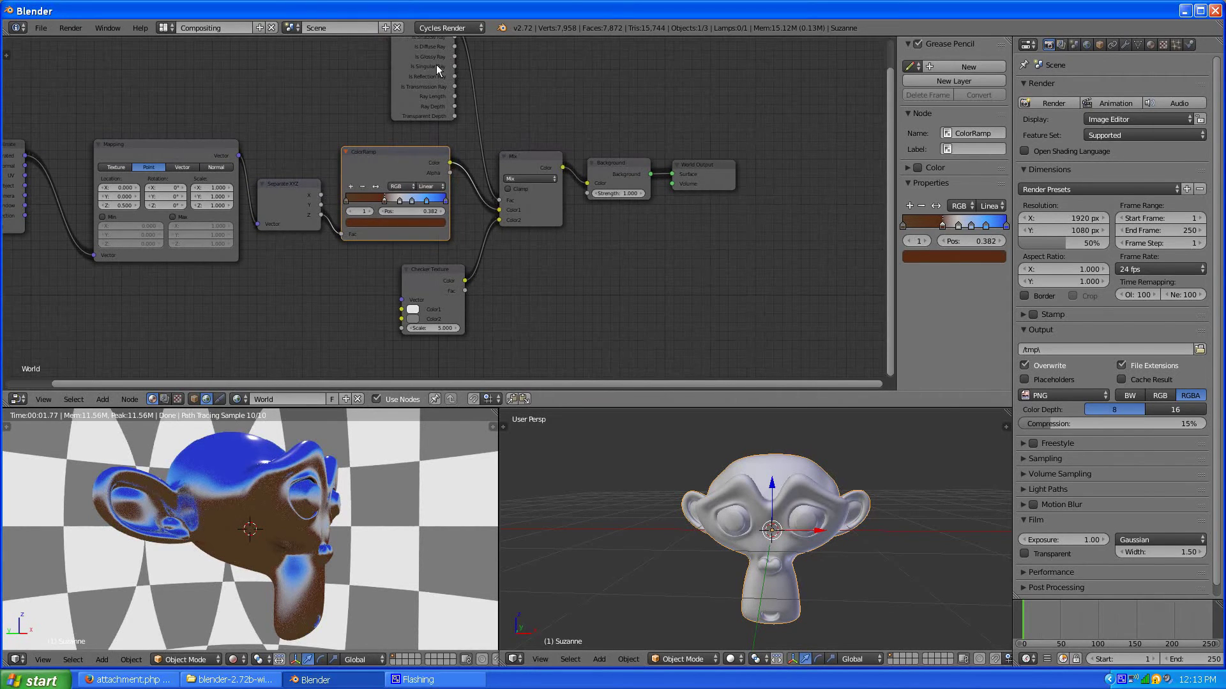
{"action": "scroll", "coordinate": [422, 355], "scroll_direction": "up", "scroll_amount": 3}
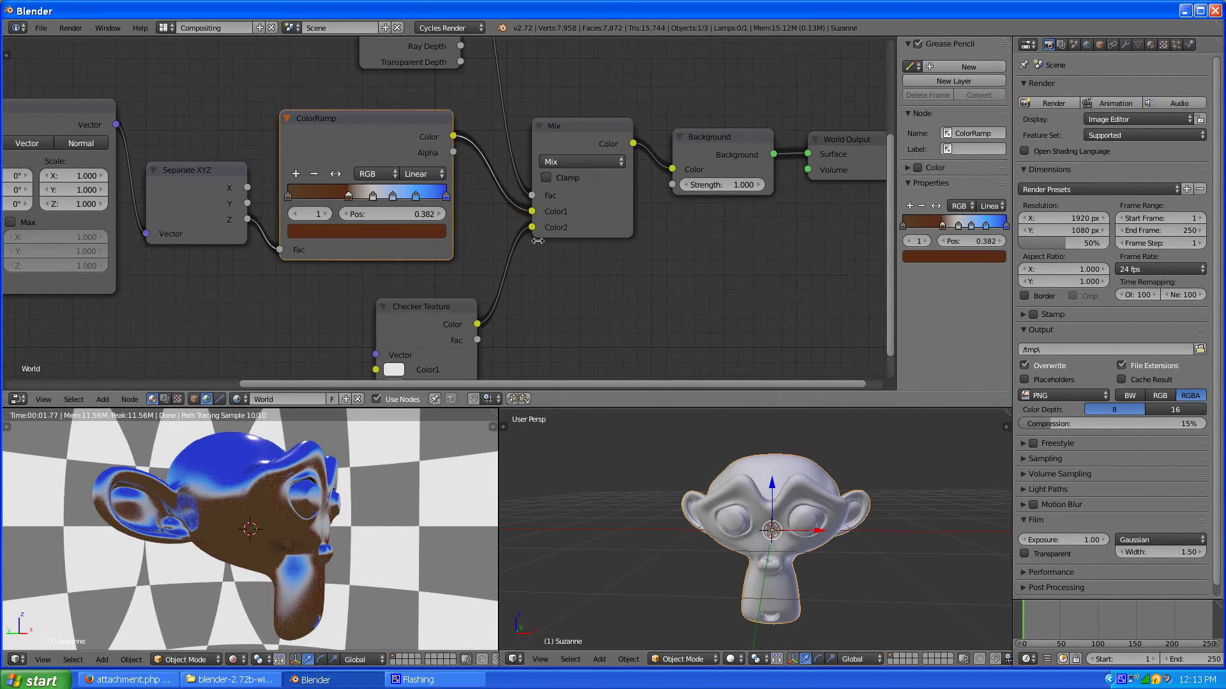
{"action": "scroll", "coordinate": [541, 251], "scroll_direction": "down", "scroll_amount": 2}
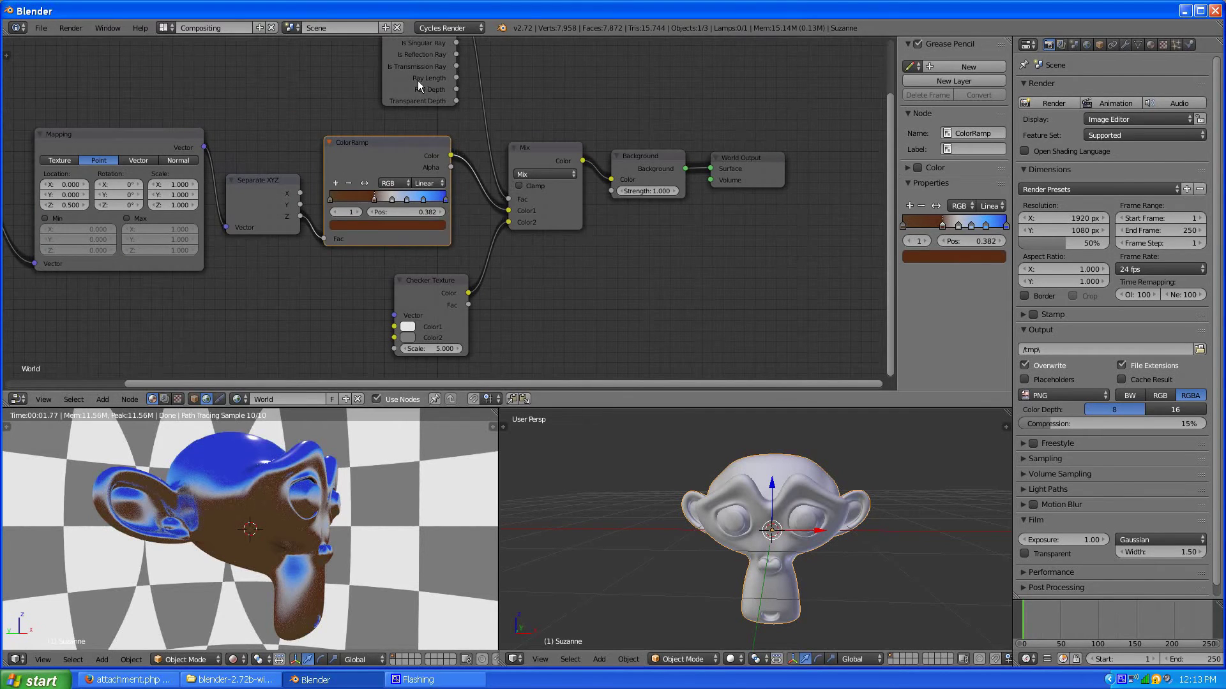
{"action": "scroll", "coordinate": [450, 115], "scroll_direction": "down", "scroll_amount": 1}
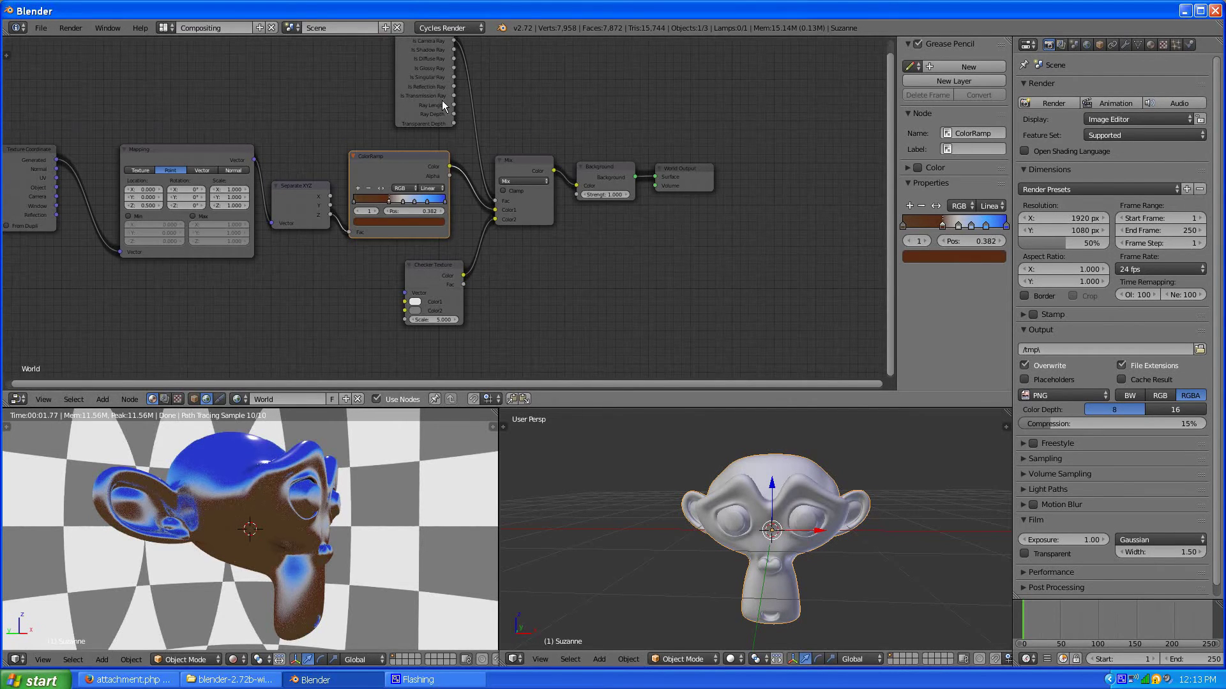
{"action": "scroll", "coordinate": [517, 293], "scroll_direction": "up", "scroll_amount": 2}
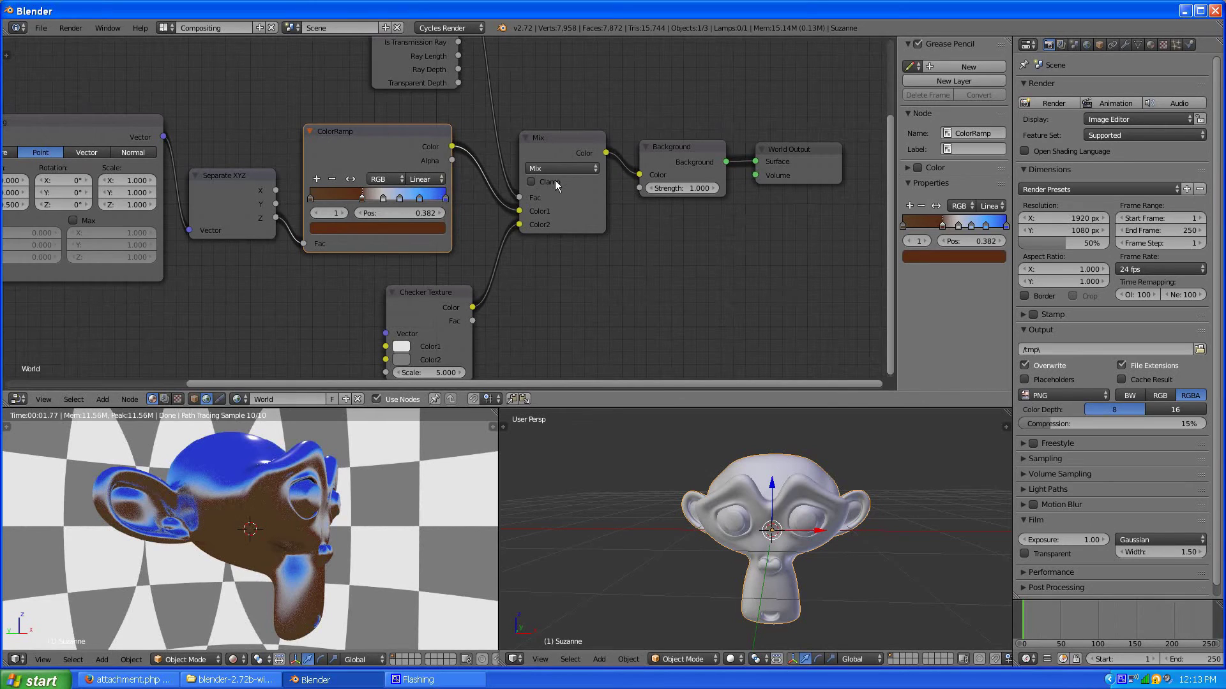
{"action": "scroll", "coordinate": [536, 250], "scroll_direction": "down", "scroll_amount": 3}
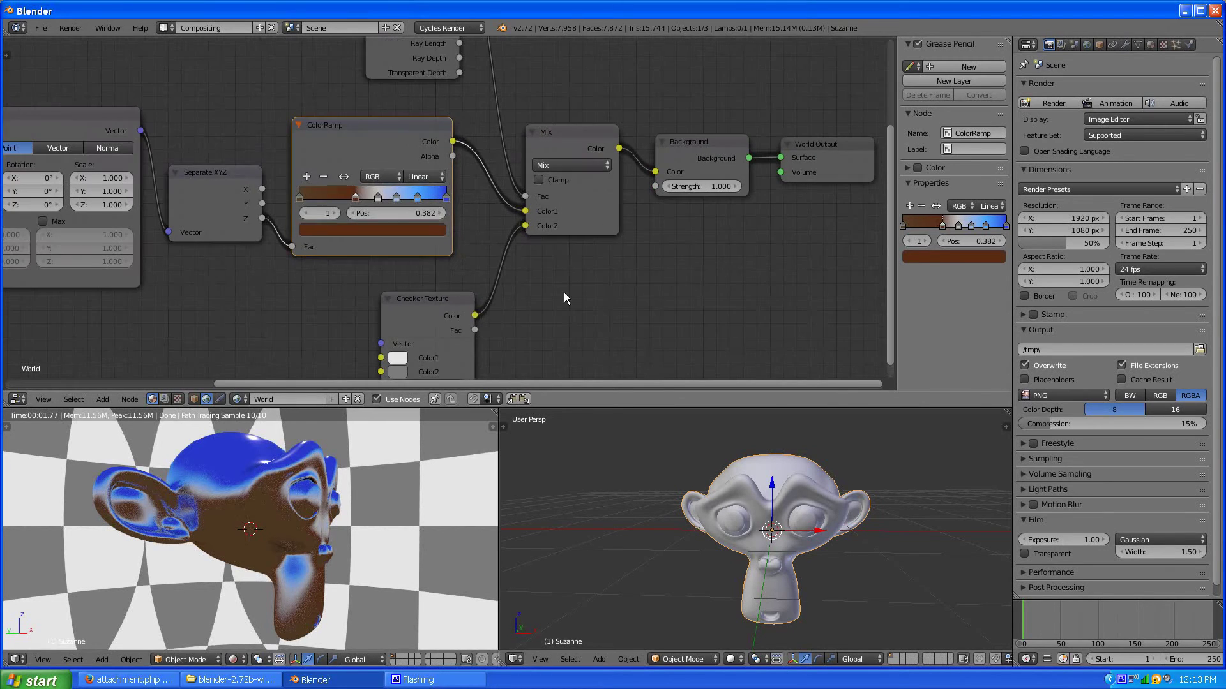
{"action": "middle_click_drag", "start_coordinate": [565, 299], "coordinate": [589, 165]}
{"action": "left_click_drag", "start_coordinate": [450, 170], "coordinate": [410, 283]}
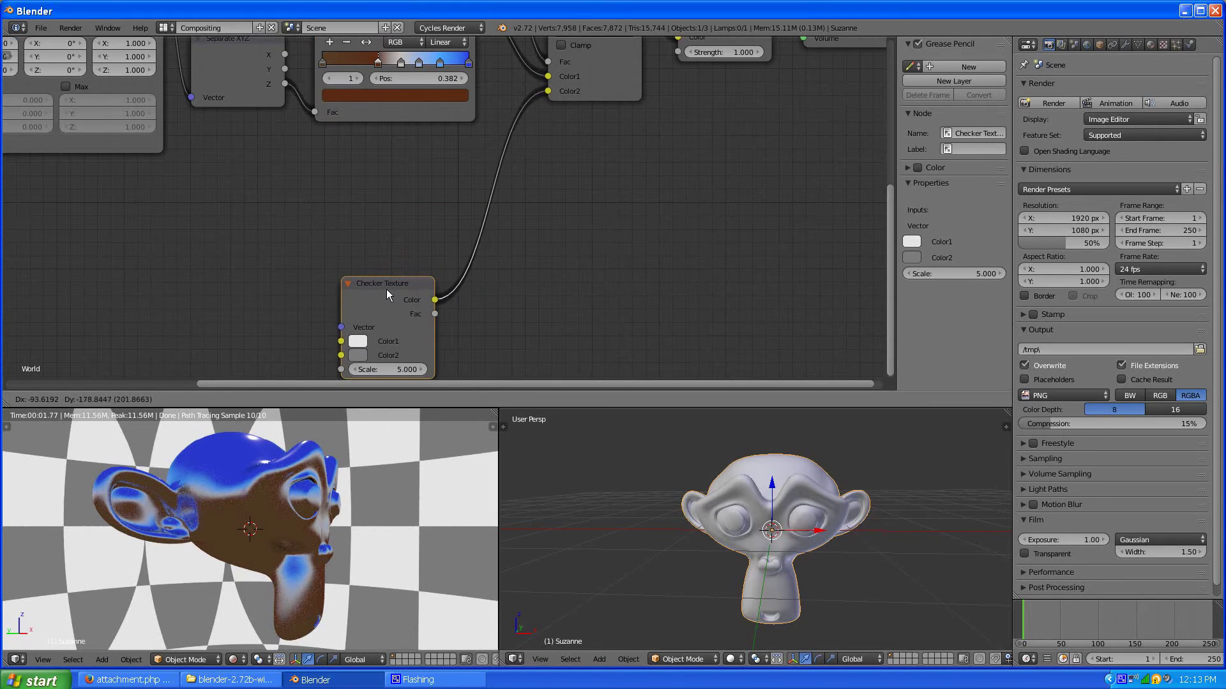
{"action": "scroll", "coordinate": [428, 211], "scroll_direction": "down", "scroll_amount": 3}
{"action": "scroll", "coordinate": [429, 207], "scroll_direction": "up", "scroll_amount": 1}
Step: Add a second Mapping node from the vector nodes, placed below the tree
{"action": "left_click_drag", "start_coordinate": [62, 97], "coordinate": [75, 130]}
{"action": "scroll", "coordinate": [356, 291], "scroll_direction": "up", "scroll_amount": 3}
{"action": "scroll", "coordinate": [325, 293], "scroll_direction": "down", "scroll_amount": 2}
{"action": "scroll", "coordinate": [383, 249], "scroll_direction": "down", "scroll_amount": 2}
{"action": "scroll", "coordinate": [416, 216], "scroll_direction": "down", "scroll_amount": 1}
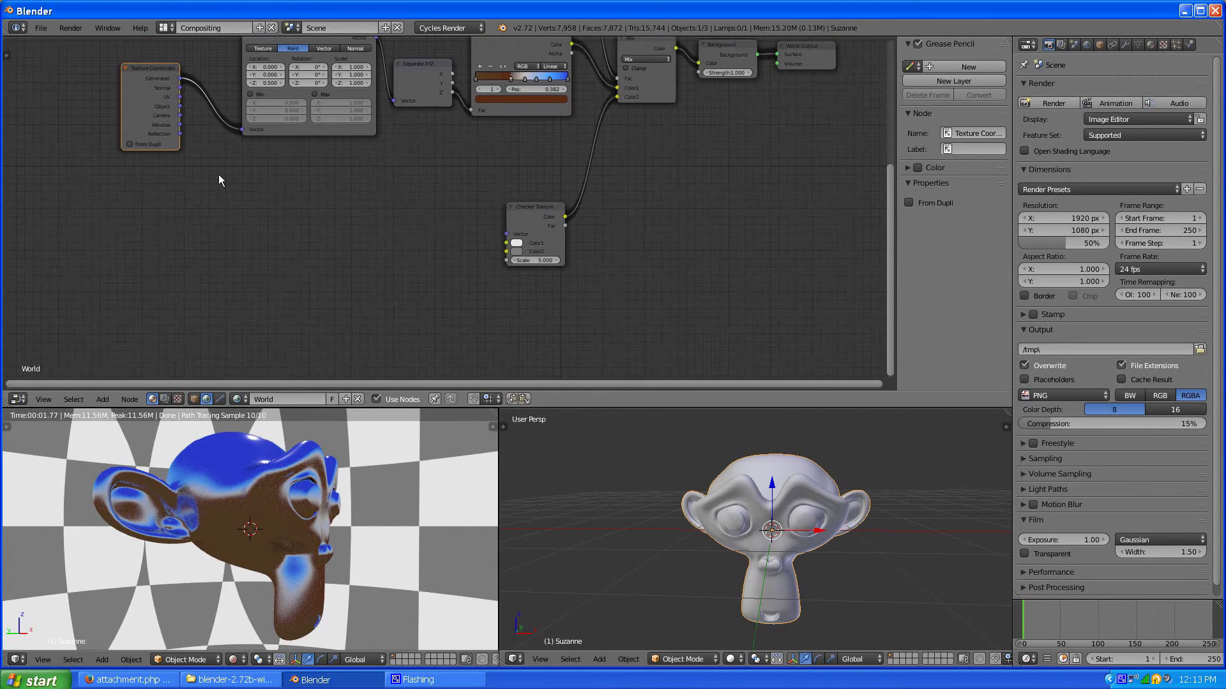
{"action": "middle_click_drag", "start_coordinate": [219, 174], "coordinate": [277, 233], "text": "shift"}
{"action": "left_click", "coordinate": [102, 399]}
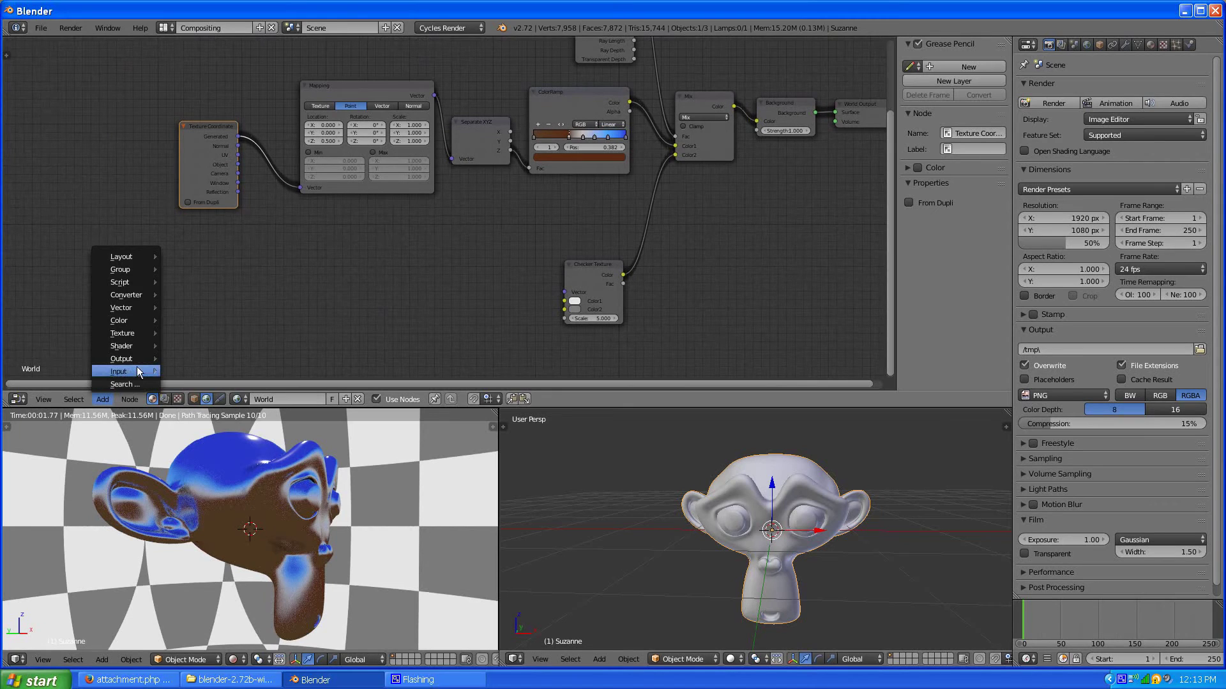
{"action": "mouse_move", "coordinate": [121, 308]}
{"action": "left_click", "coordinate": [196, 309]}
{"action": "left_click", "coordinate": [373, 247]}
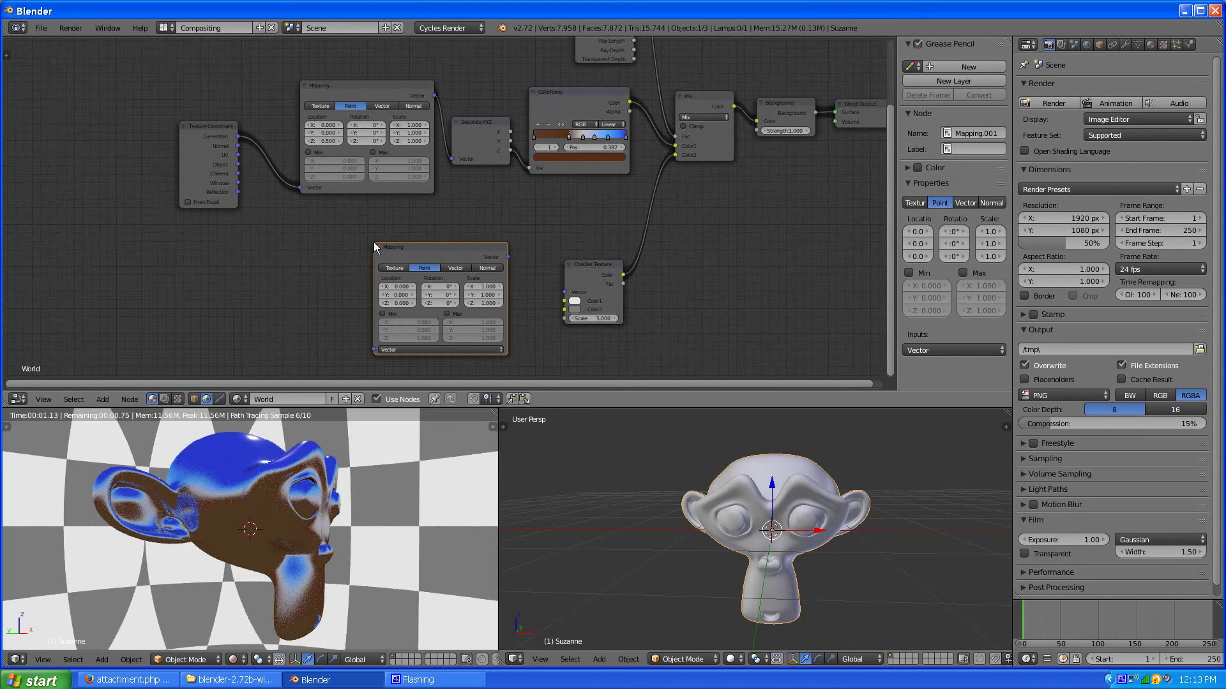
{"action": "scroll", "coordinate": [369, 278], "scroll_direction": "up", "scroll_amount": 2}
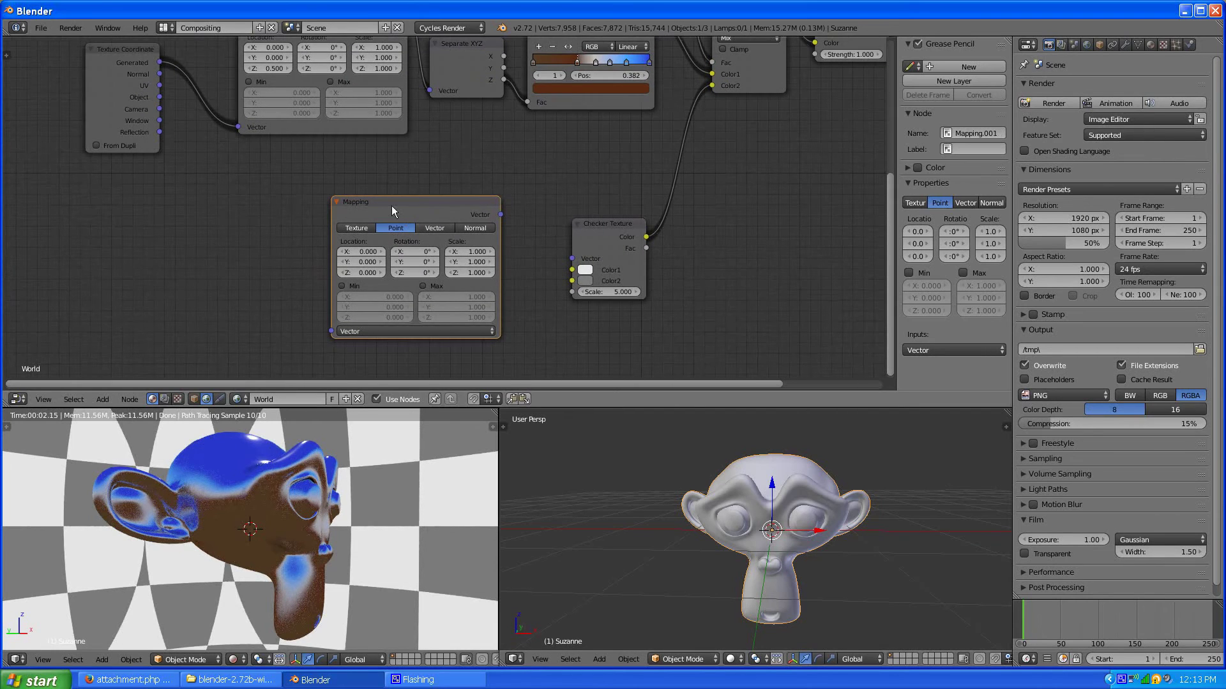
Step: Arrange the new Mapping and Texture Coordinate nodes and start linking Camera into its Vector
{"action": "left_click_drag", "start_coordinate": [392, 206], "coordinate": [384, 182]}
{"action": "middle_click_drag", "start_coordinate": [271, 241], "coordinate": [377, 268]}
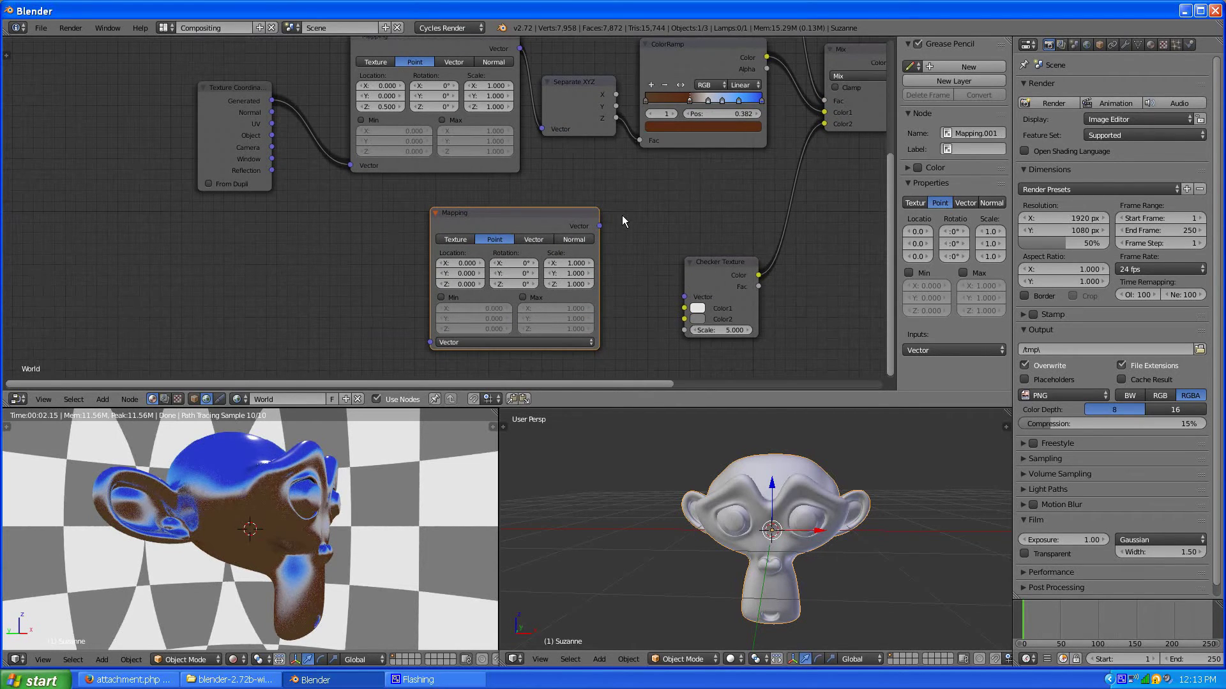
{"action": "scroll", "coordinate": [622, 218], "scroll_direction": "up", "scroll_amount": 1}
{"action": "scroll", "coordinate": [221, 167], "scroll_direction": "up", "scroll_amount": 1}
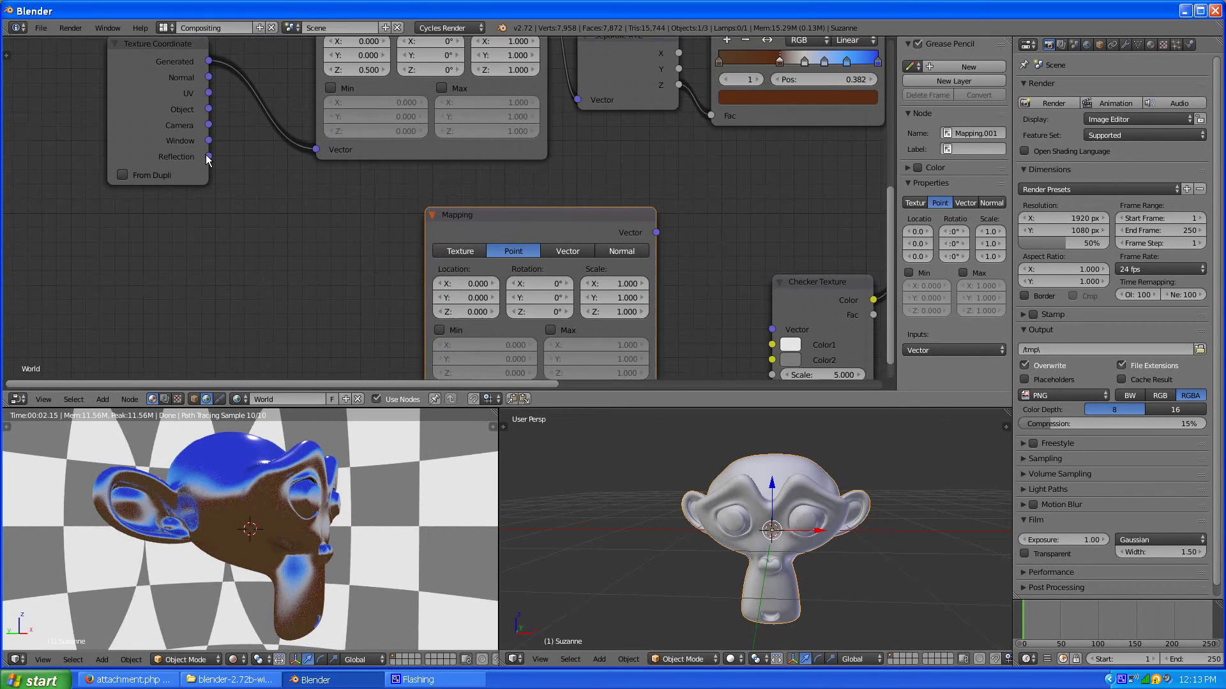
{"action": "left_click_drag", "start_coordinate": [159, 111], "coordinate": [153, 140]}
{"action": "scroll", "coordinate": [273, 194], "scroll_direction": "down", "scroll_amount": 2}
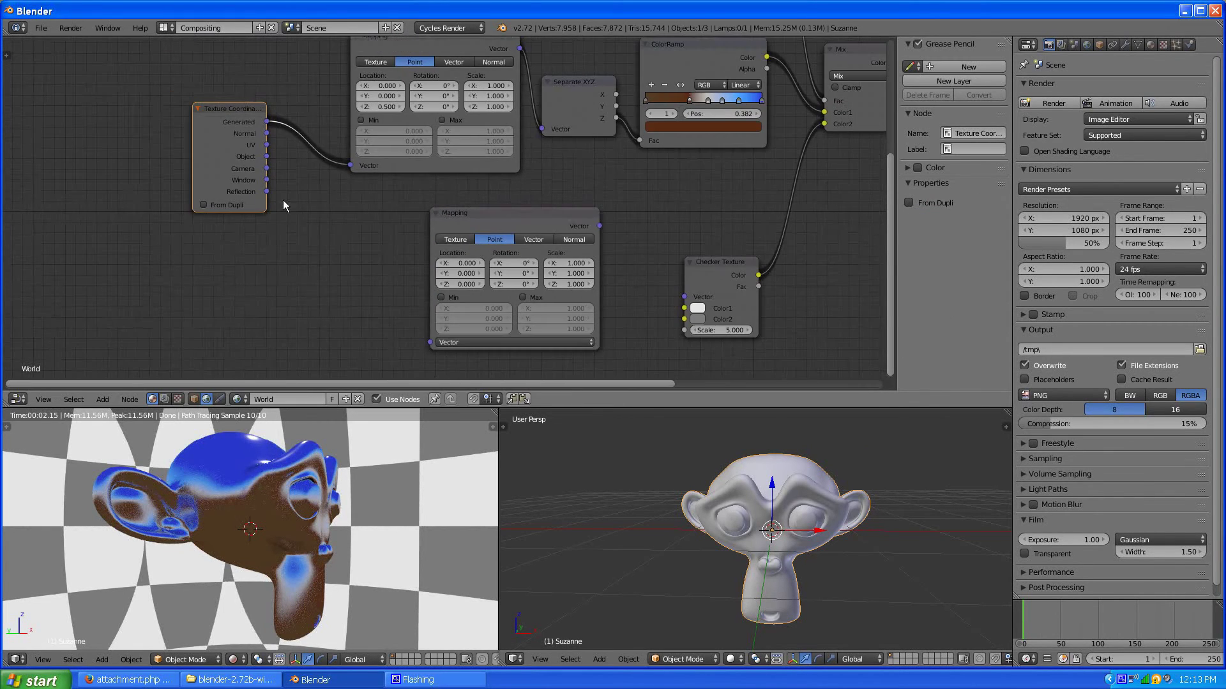
{"action": "scroll", "coordinate": [341, 226], "scroll_direction": "up", "scroll_amount": 1}
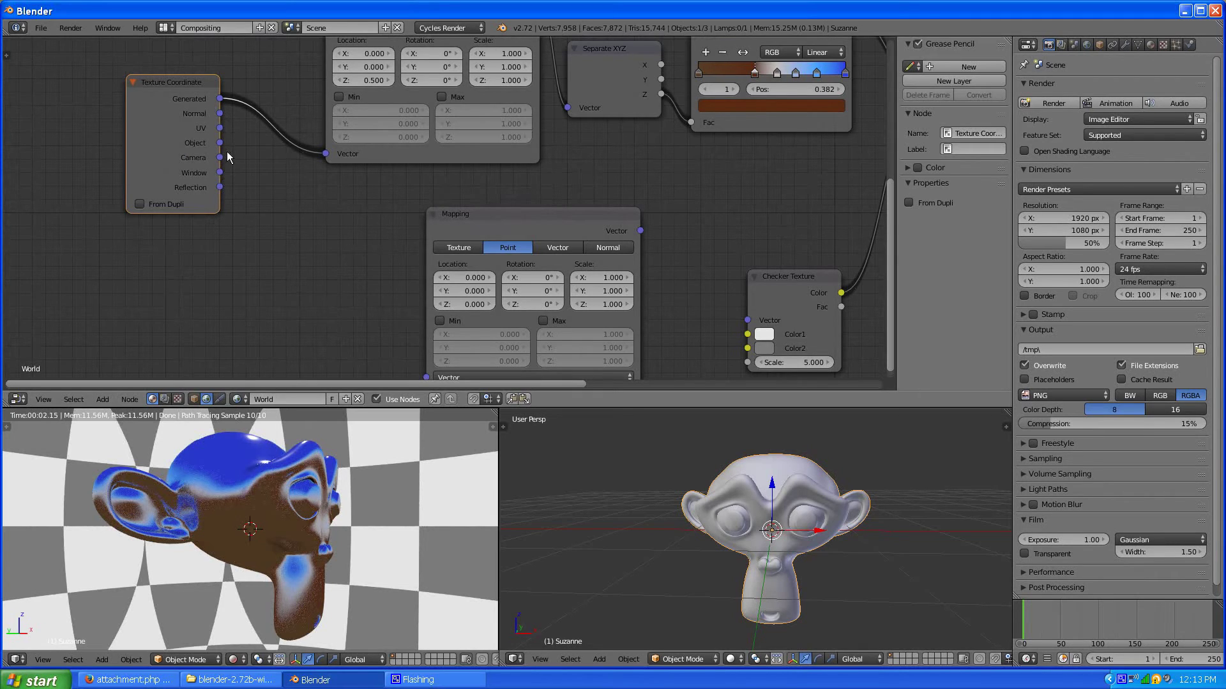
{"action": "scroll", "coordinate": [227, 144], "scroll_direction": "down", "scroll_amount": 2}
{"action": "scroll", "coordinate": [281, 185], "scroll_direction": "up", "scroll_amount": 1}
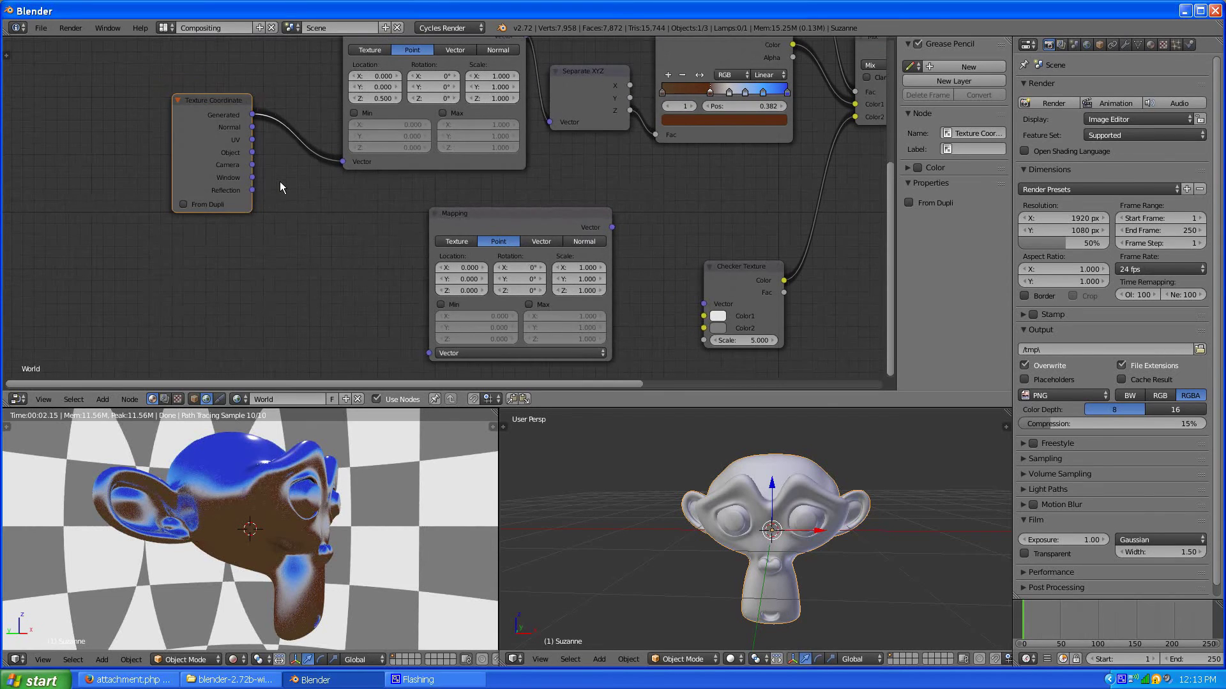
{"action": "left_click_drag", "start_coordinate": [252, 164], "coordinate": [434, 353]}
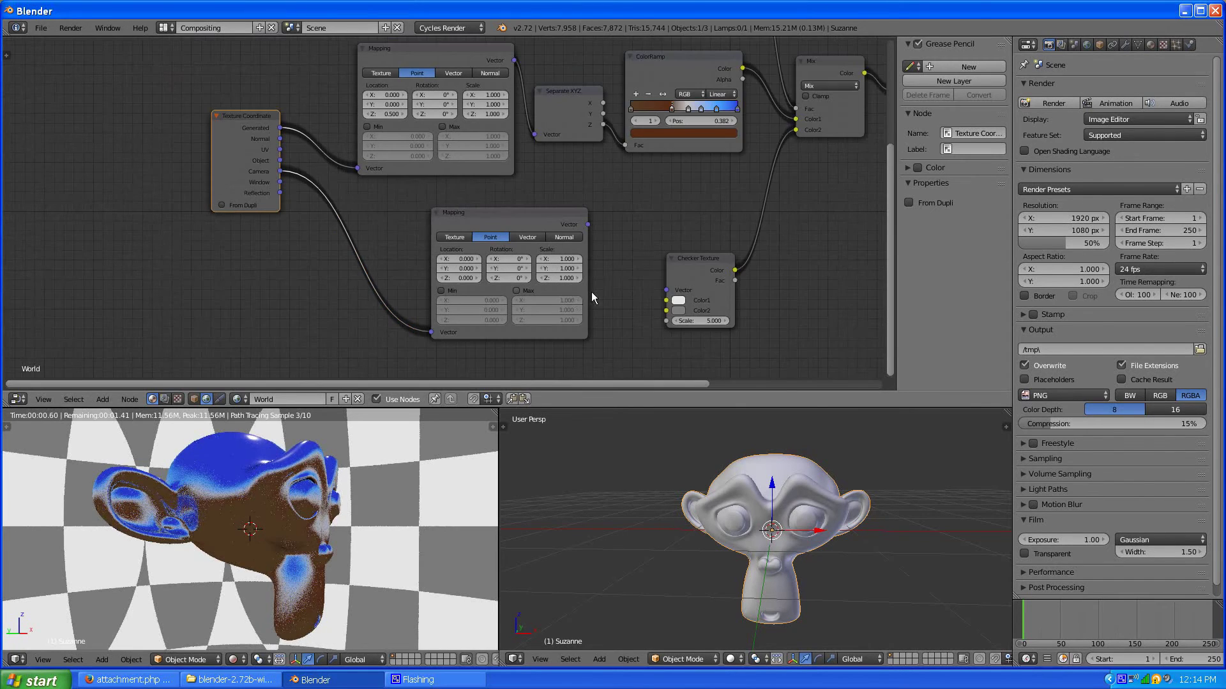
Step: Wire Window coordinates through the lower Mapping node into the Checker Texture's vector
{"action": "middle_click_drag", "start_coordinate": [661, 296], "coordinate": [453, 240]}
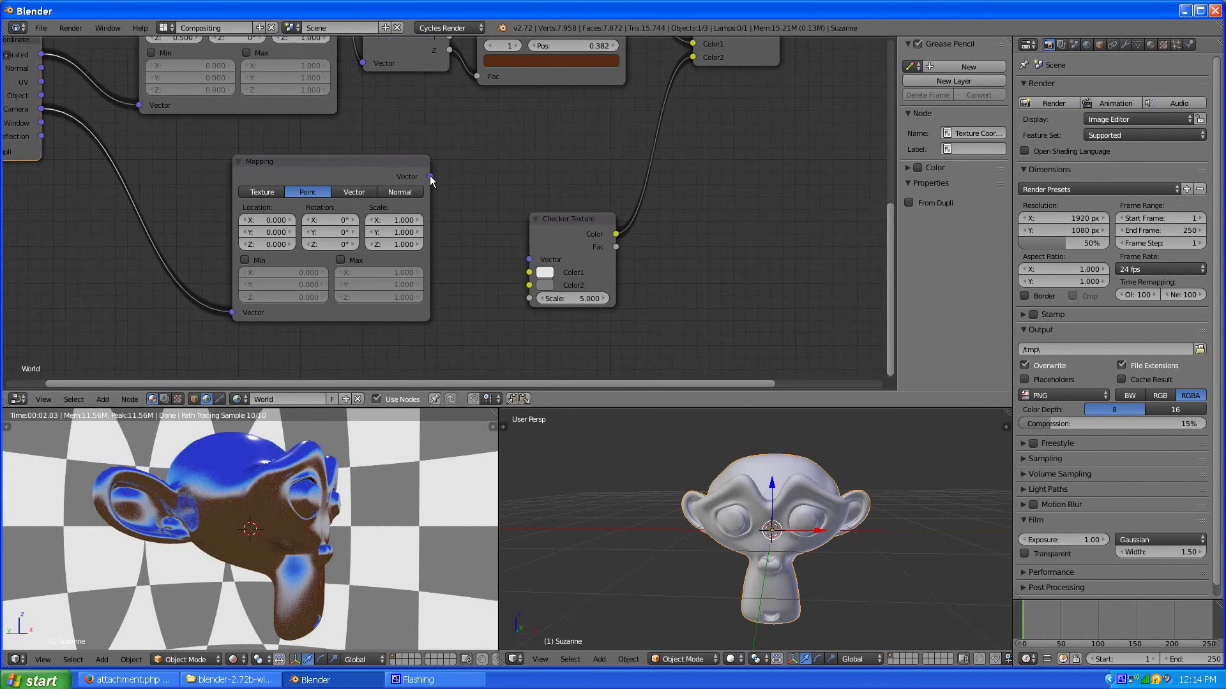
{"action": "left_click_drag", "start_coordinate": [430, 175], "coordinate": [532, 255]}
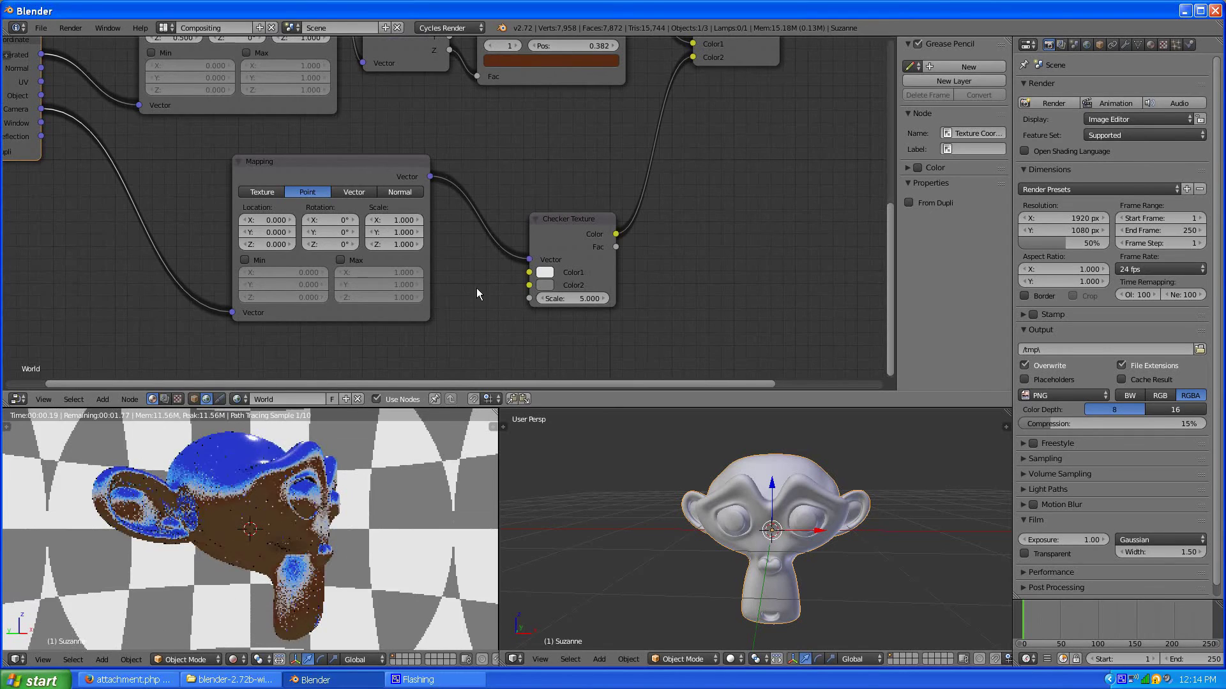
{"action": "scroll", "coordinate": [476, 288], "scroll_direction": "down", "scroll_amount": 2}
{"action": "scroll", "coordinate": [450, 298], "scroll_direction": "down", "scroll_amount": 1}
{"action": "scroll", "coordinate": [421, 303], "scroll_direction": "down", "scroll_amount": 1}
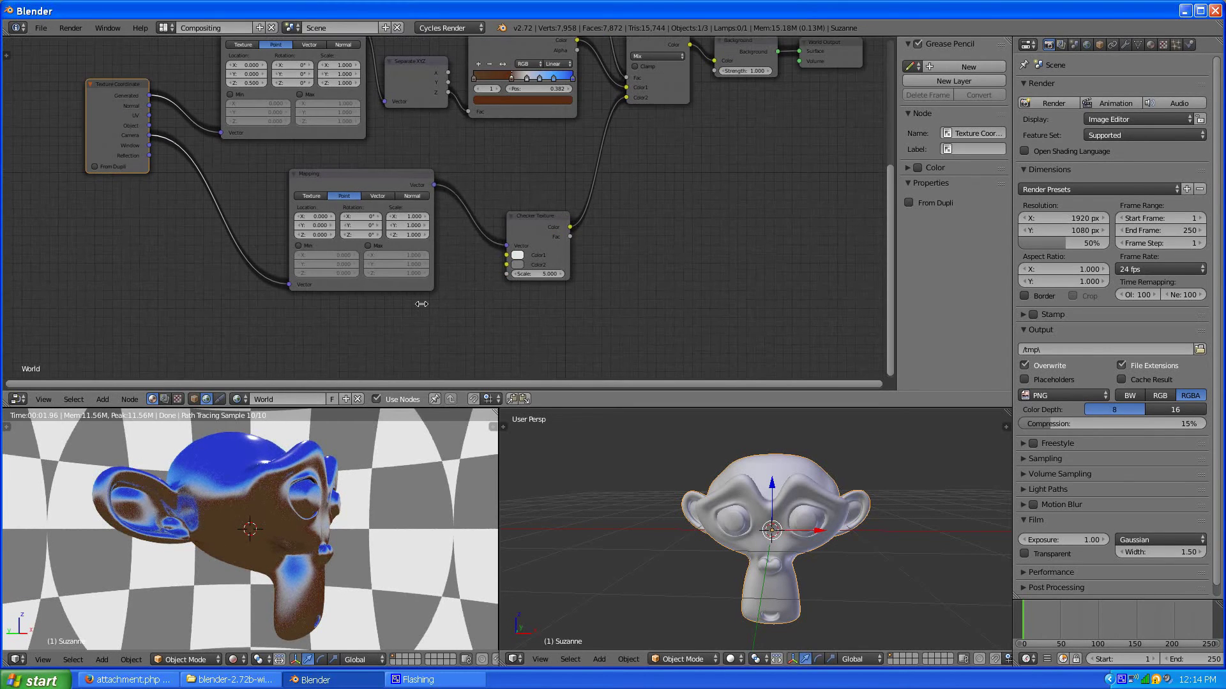
{"action": "scroll", "coordinate": [211, 246], "scroll_direction": "up", "scroll_amount": 1}
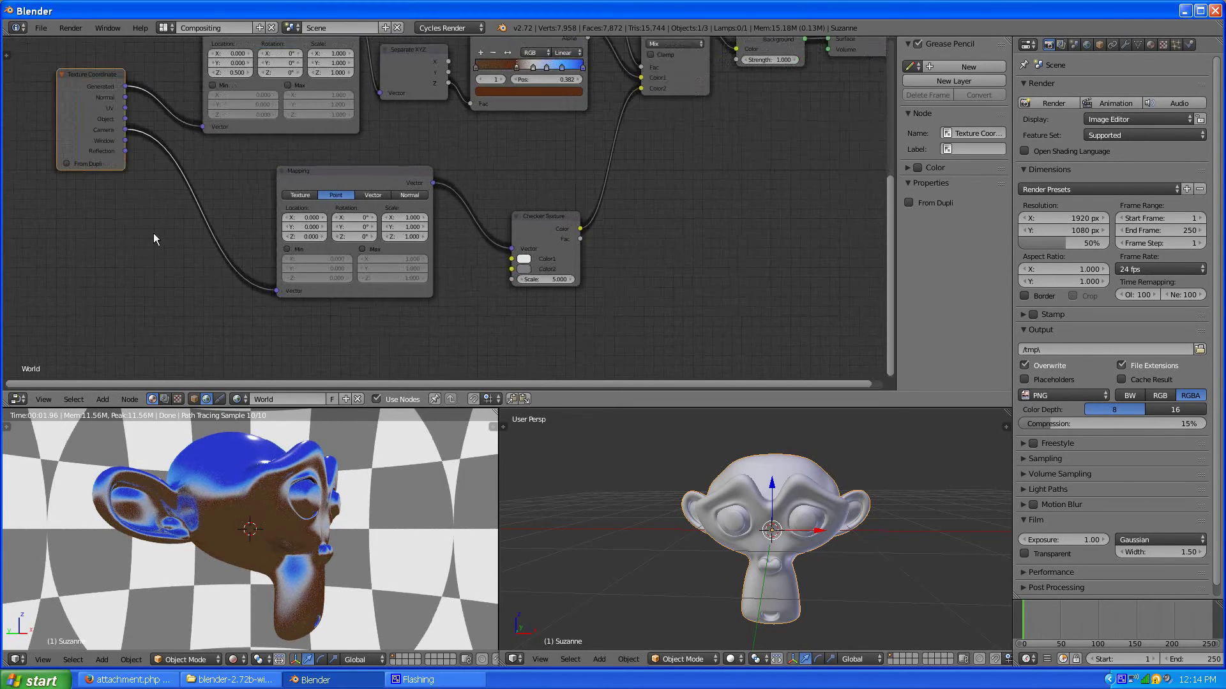
{"action": "middle_click_drag", "start_coordinate": [154, 233], "coordinate": [321, 254], "text": "shift"}
{"action": "scroll", "coordinate": [370, 261], "scroll_direction": "up", "scroll_amount": 1}
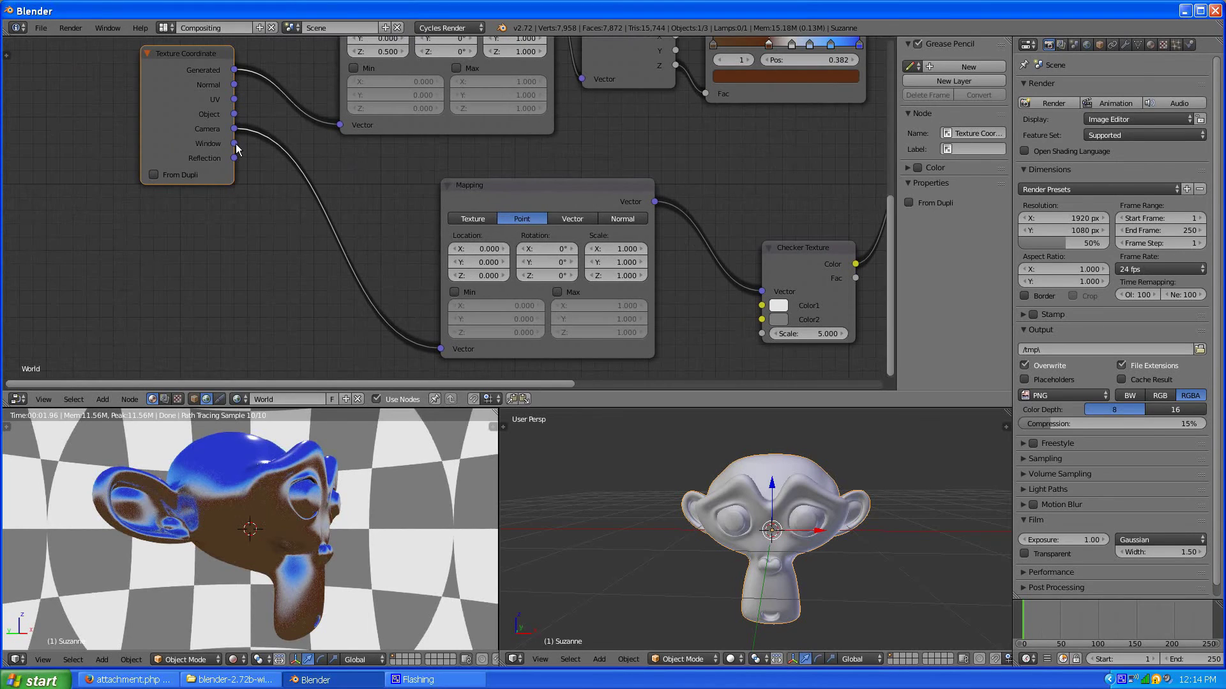
{"action": "left_click_drag", "start_coordinate": [235, 144], "coordinate": [445, 356]}
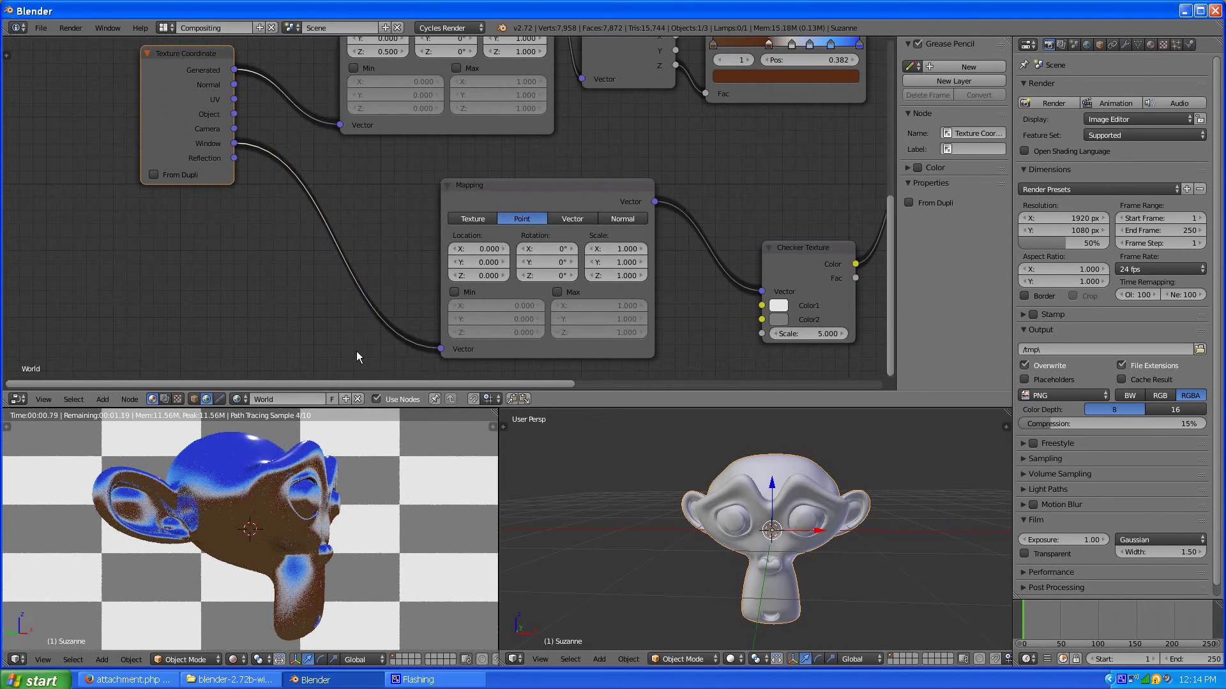
{"action": "scroll", "coordinate": [357, 352], "scroll_direction": "down", "scroll_amount": 1}
{"action": "scroll", "coordinate": [385, 302], "scroll_direction": "down", "scroll_amount": 1}
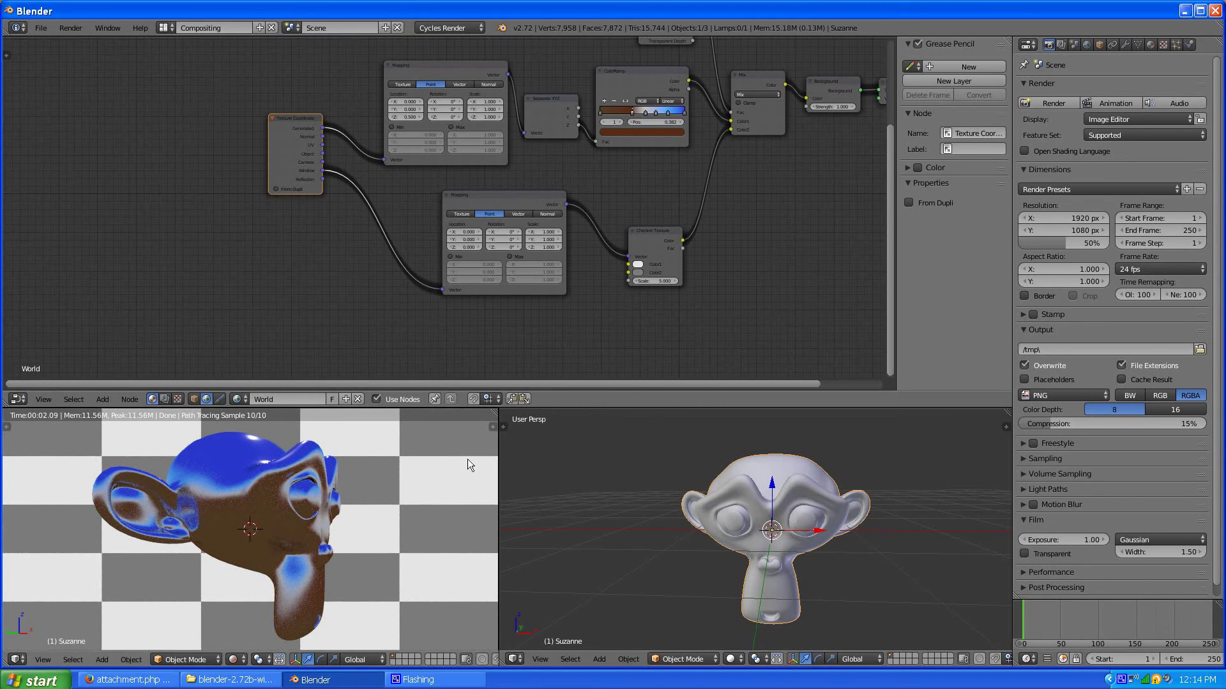
{"action": "scroll", "coordinate": [616, 307], "scroll_direction": "up", "scroll_amount": 1}
{"action": "scroll", "coordinate": [627, 323], "scroll_direction": "up", "scroll_amount": 1}
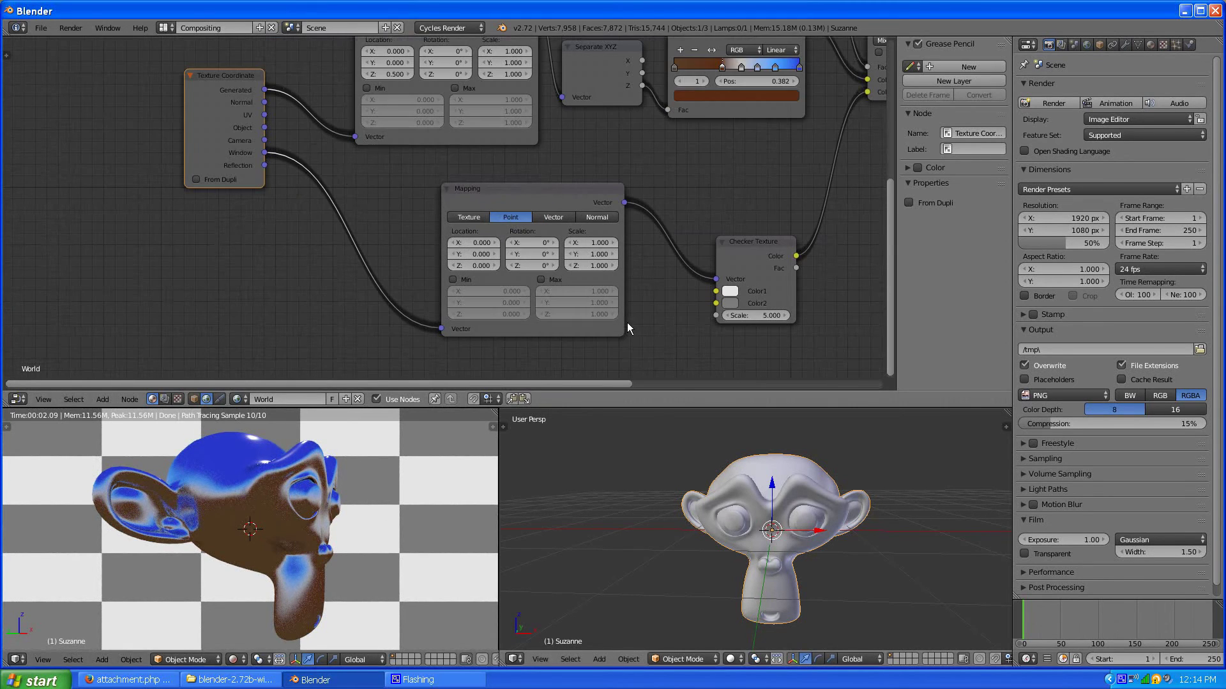
{"action": "left_click", "coordinate": [580, 313]}
{"action": "type", "text": "920/108"}
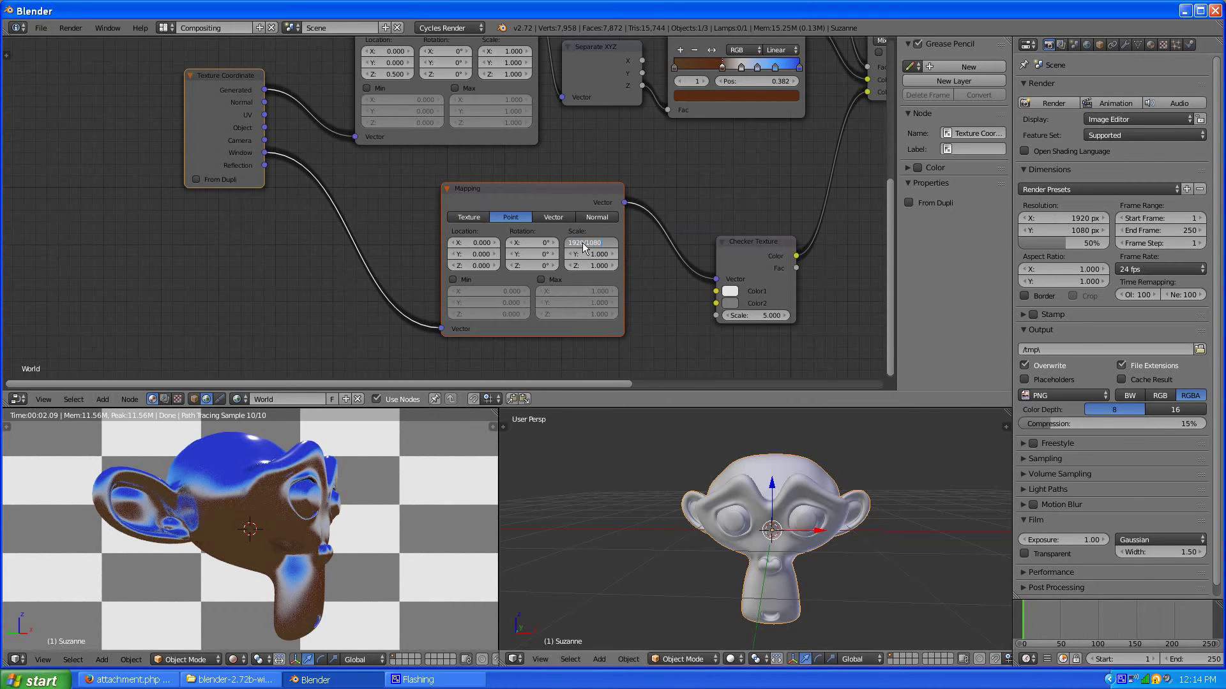
Step: Confirm Scale X as 1920/1080 (1.778) and orbit the rendered view to check the backdrop
{"action": "key", "text": "Return"}
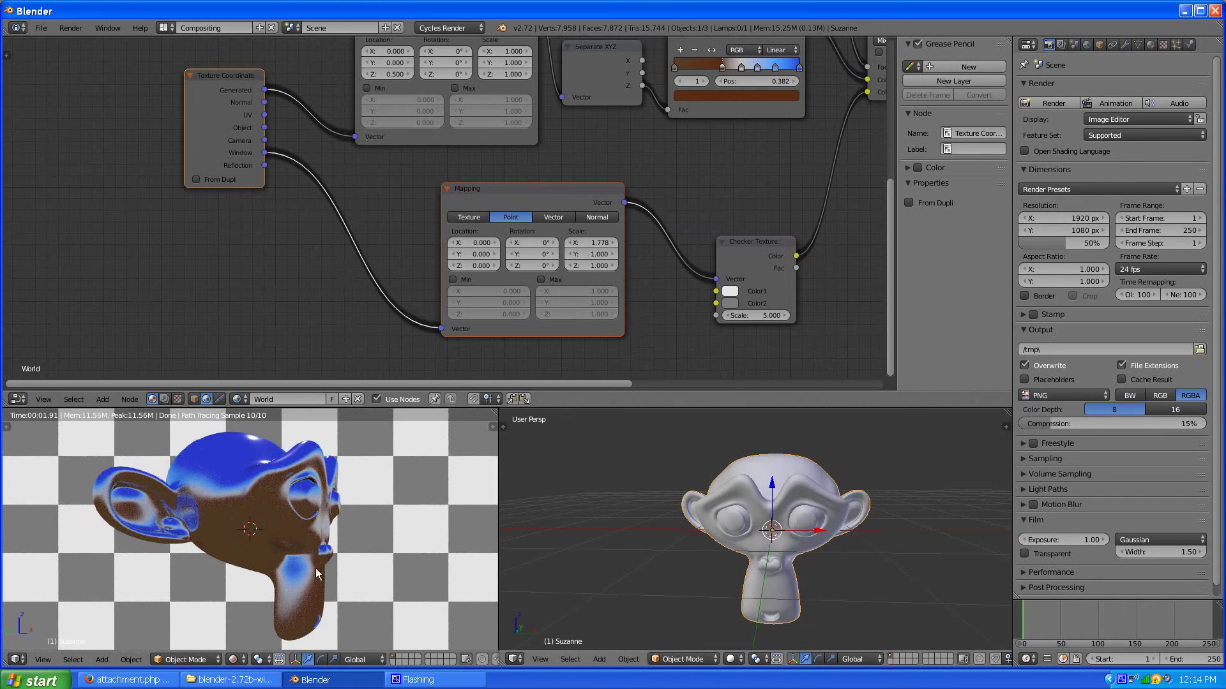
{"action": "mouse_move", "coordinate": [340, 588]}
{"action": "middle_mouse_down"}
{"action": "mouse_move", "coordinate": [264, 563]}
{"action": "mouse_move", "coordinate": [244, 535]}
{"action": "middle_mouse_up"}
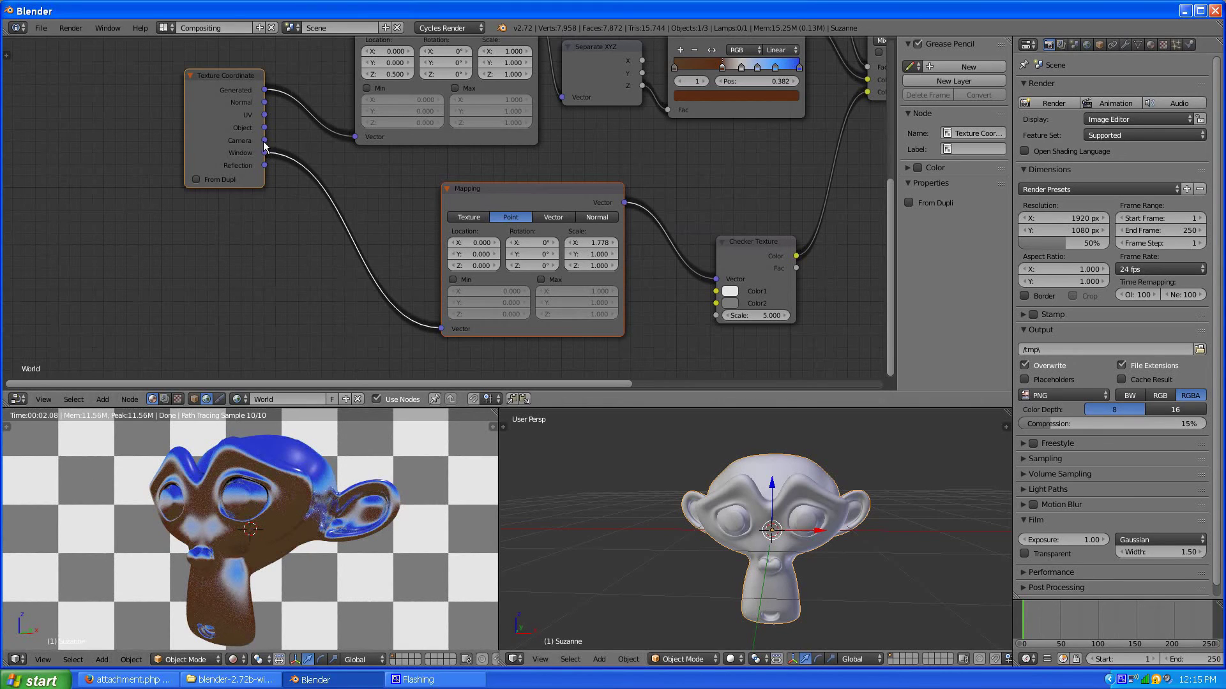
{"action": "left_click_drag", "start_coordinate": [264, 128], "coordinate": [445, 330]}
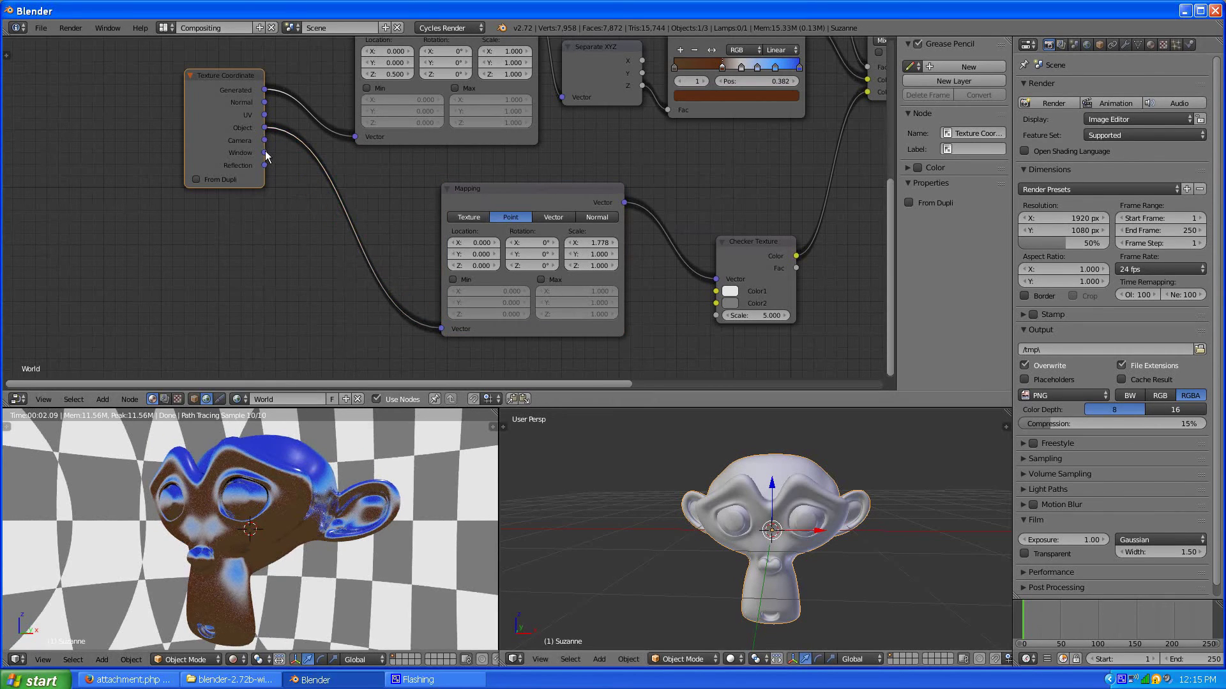
{"action": "left_click_drag", "start_coordinate": [264, 154], "coordinate": [444, 326]}
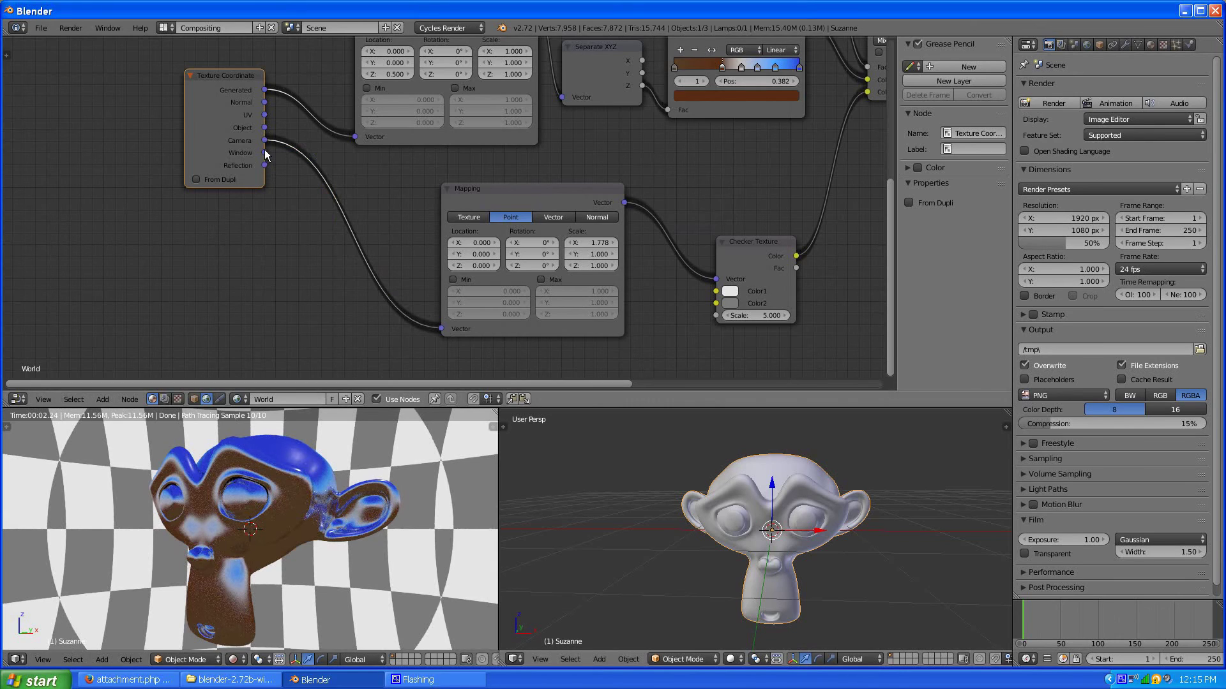
{"action": "left_click_drag", "start_coordinate": [265, 149], "coordinate": [447, 327]}
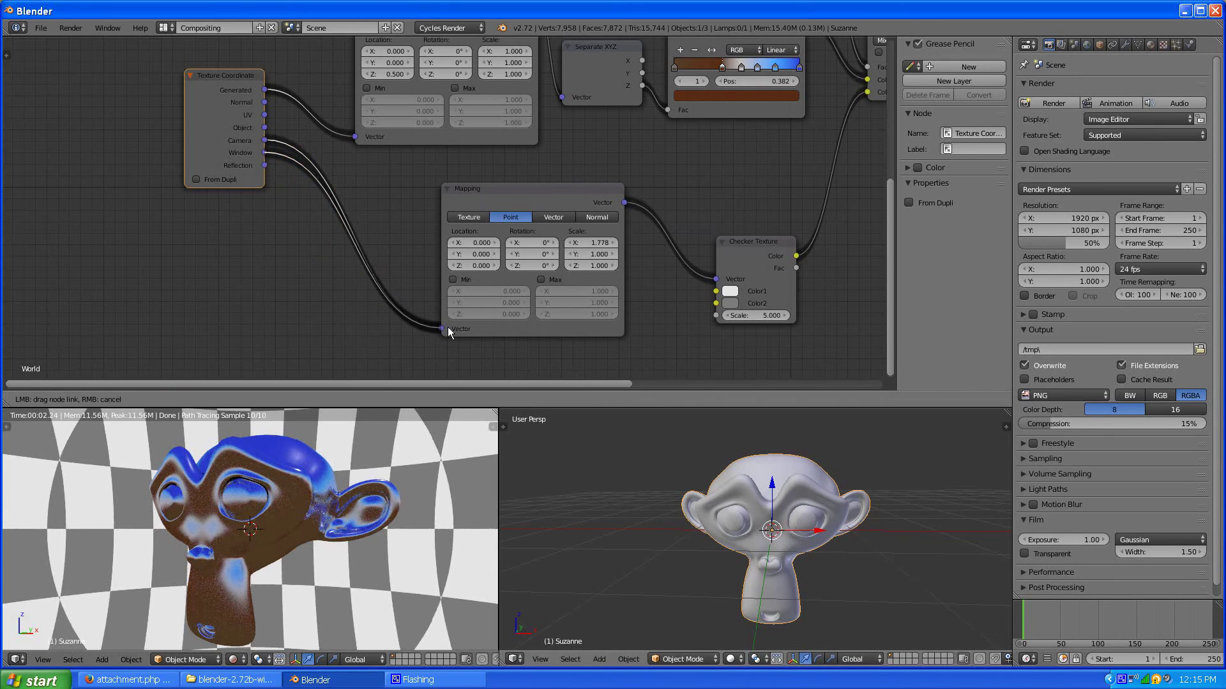
{"action": "left_click_drag", "start_coordinate": [447, 326], "coordinate": [447, 326]}
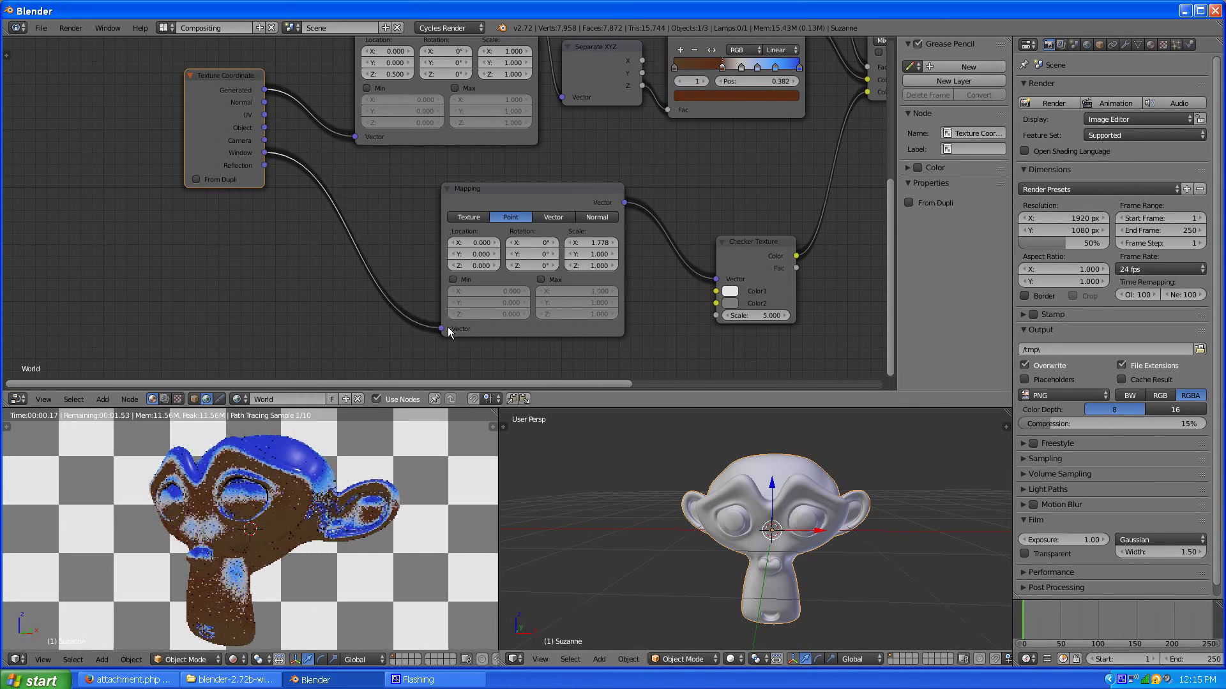
{"action": "scroll", "coordinate": [447, 327], "scroll_direction": "down", "scroll_amount": 1}
{"action": "scroll", "coordinate": [317, 99], "scroll_direction": "up", "scroll_amount": 1}
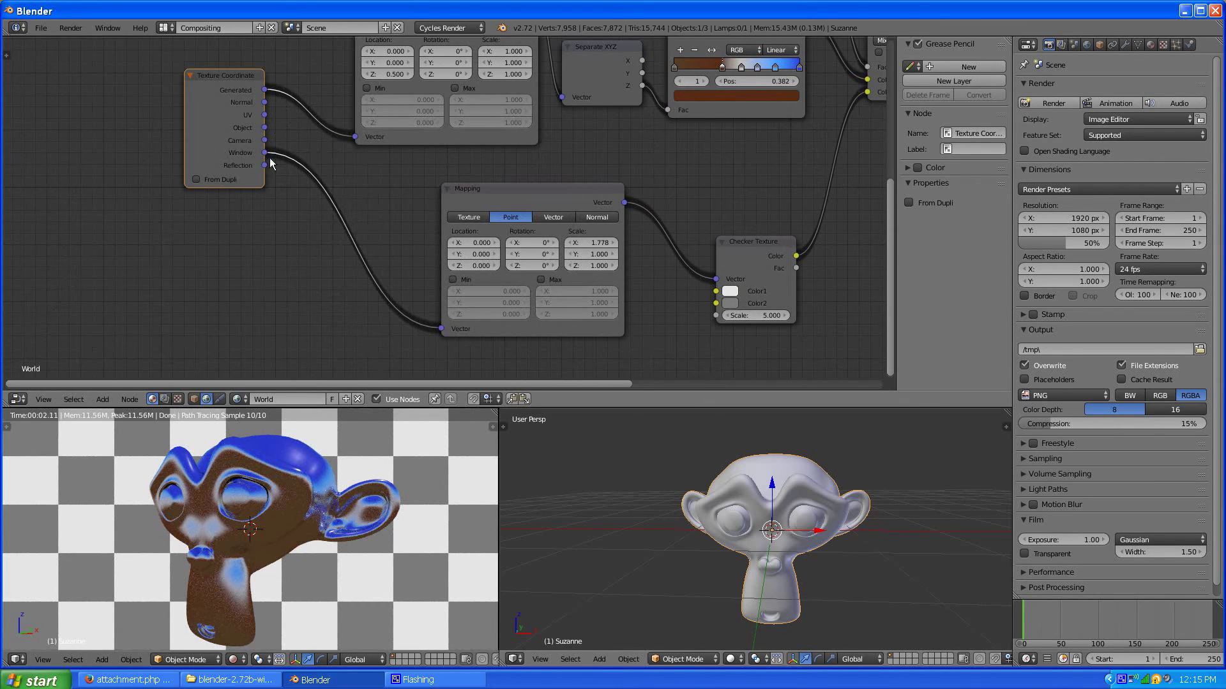
{"action": "left_click_drag", "start_coordinate": [264, 164], "coordinate": [354, 137]}
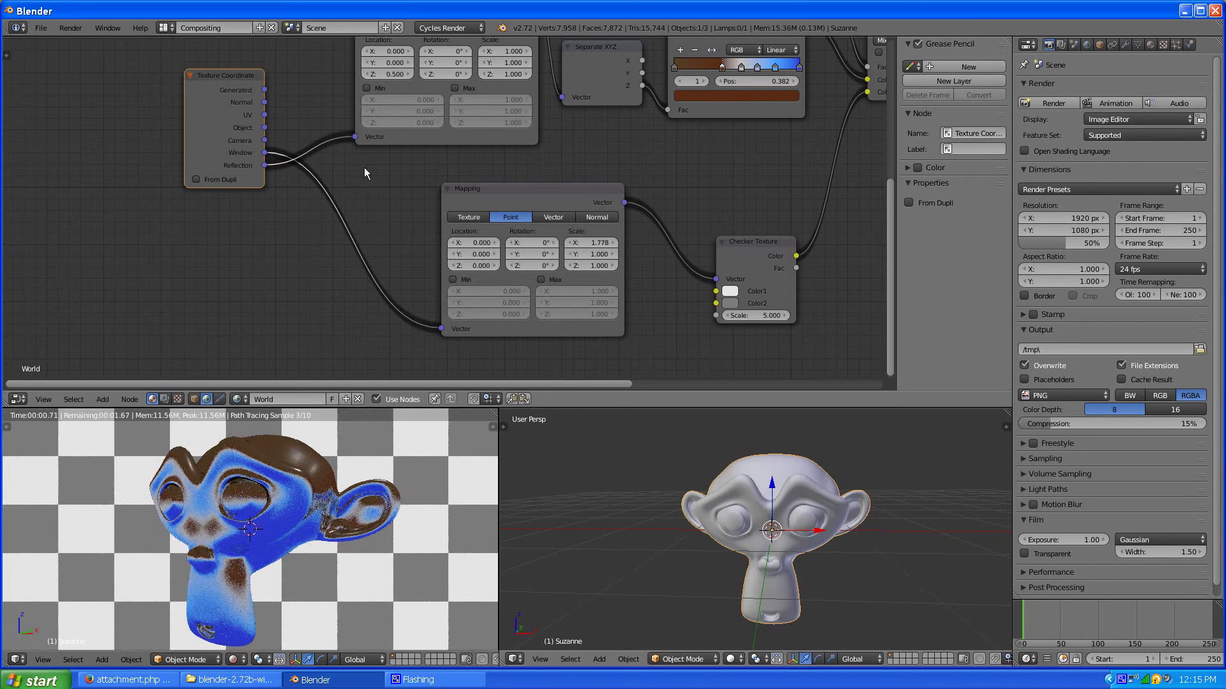
{"action": "scroll", "coordinate": [441, 148], "scroll_direction": "down", "scroll_amount": 1}
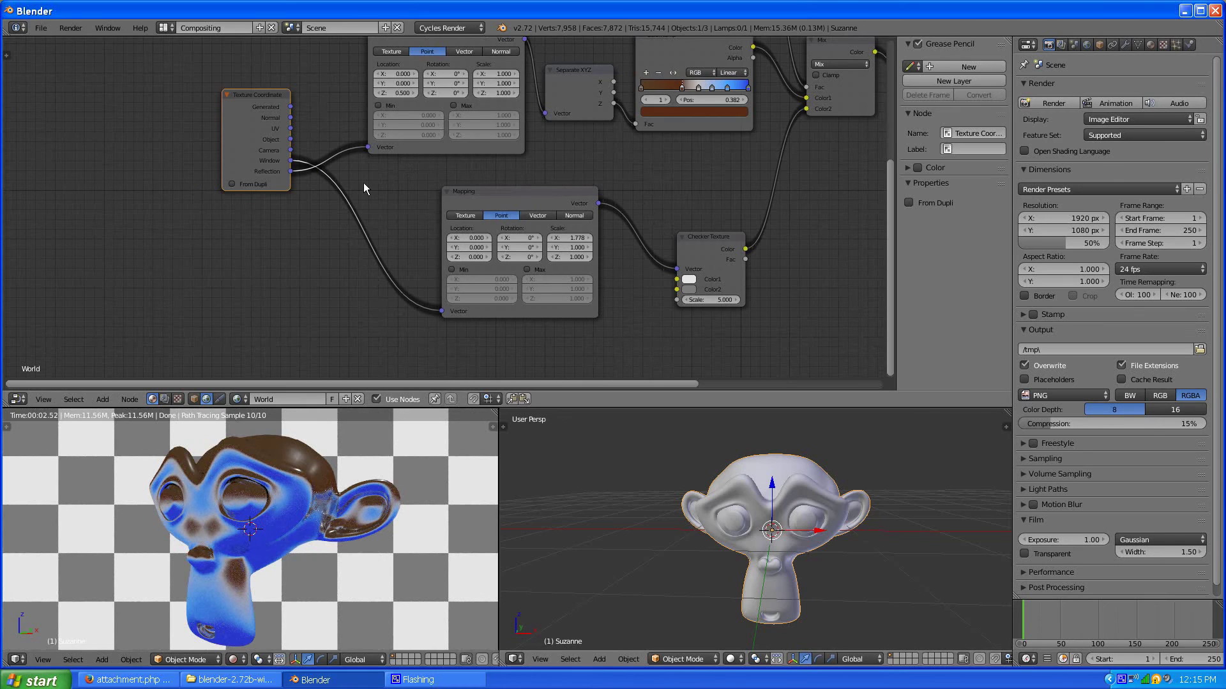
{"action": "scroll", "coordinate": [366, 182], "scroll_direction": "up", "scroll_amount": 1}
{"action": "middle_click_drag", "start_coordinate": [365, 180], "coordinate": [382, 238]}
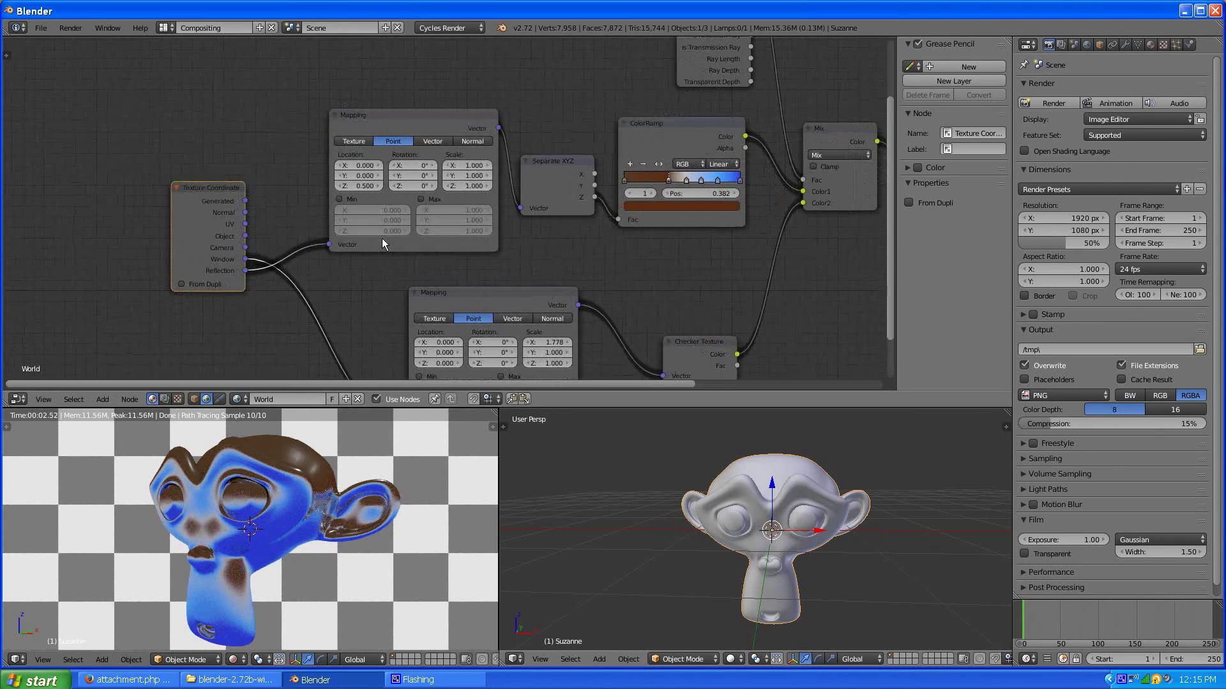
{"action": "scroll", "coordinate": [383, 238], "scroll_direction": "up", "scroll_amount": 1}
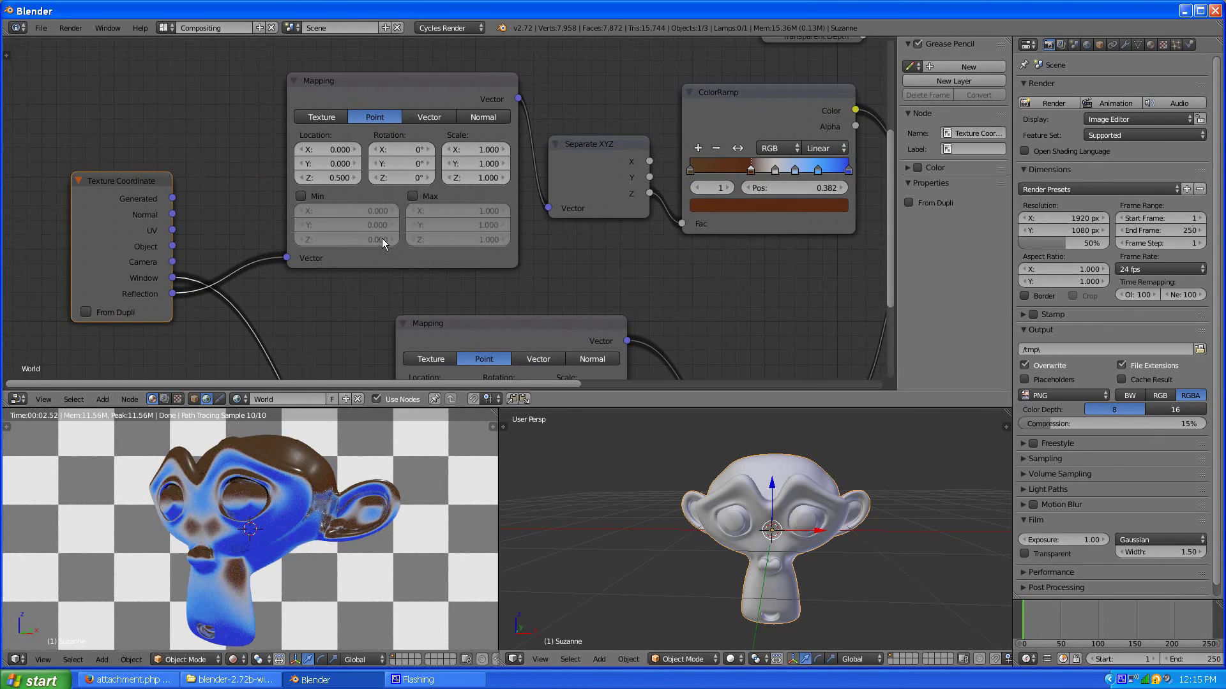
{"action": "left_click", "coordinate": [429, 120]}
{"action": "left_click", "coordinate": [474, 116]}
{"action": "left_click", "coordinate": [417, 116]}
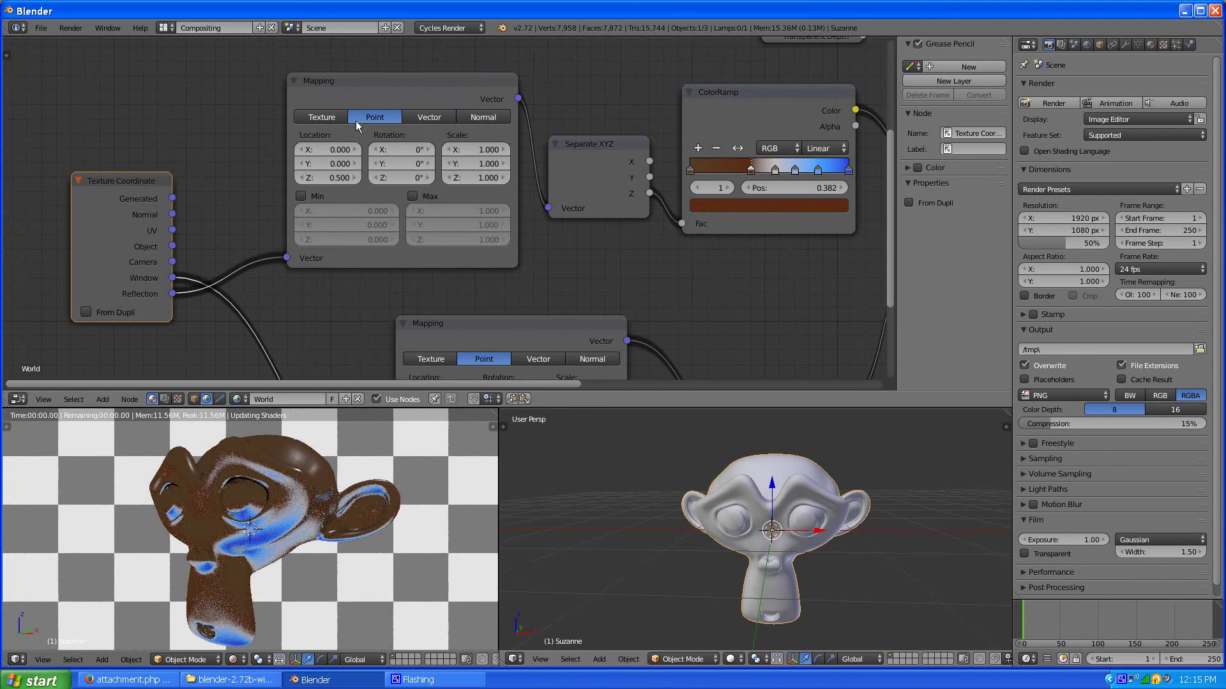
{"action": "left_click", "coordinate": [318, 120]}
{"action": "left_click", "coordinate": [383, 115]}
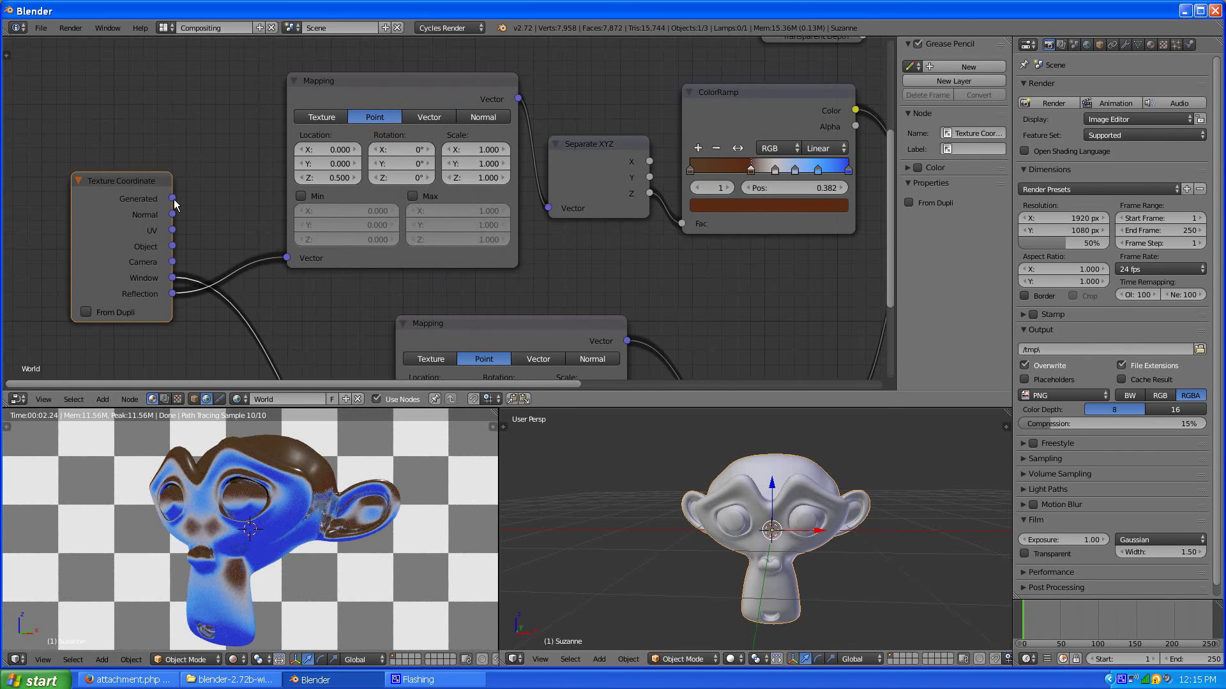
{"action": "left_click_drag", "start_coordinate": [173, 198], "coordinate": [286, 259]}
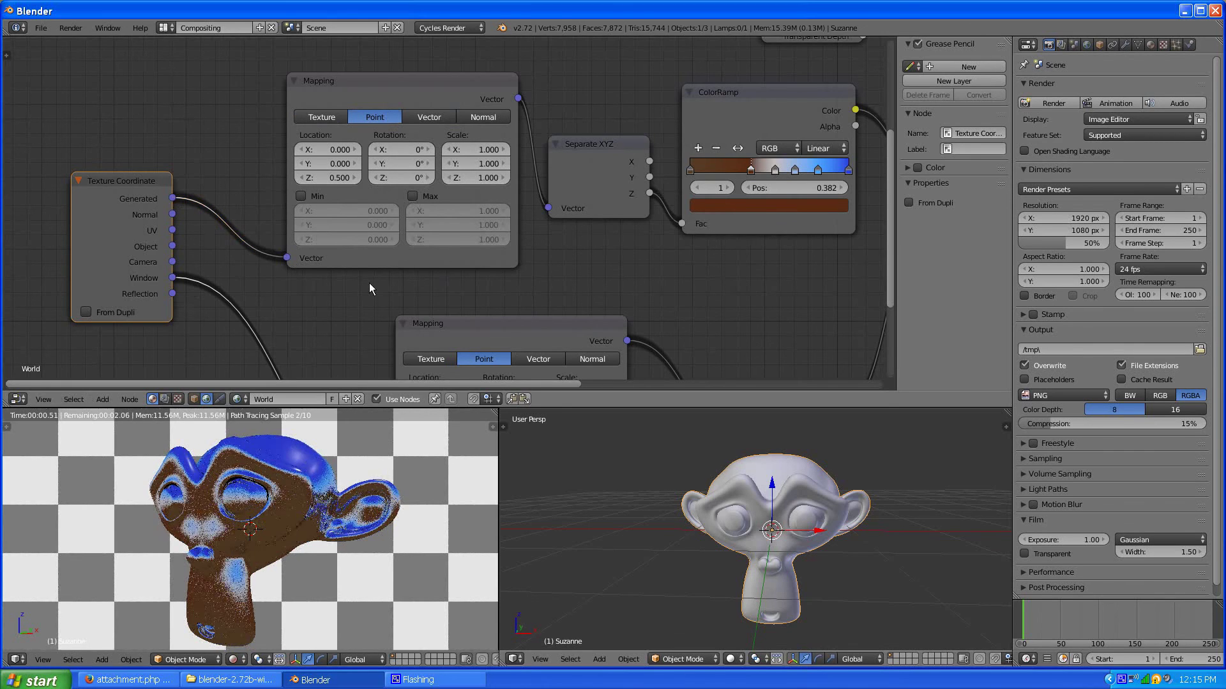
{"action": "scroll", "coordinate": [370, 283], "scroll_direction": "down", "scroll_amount": 2}
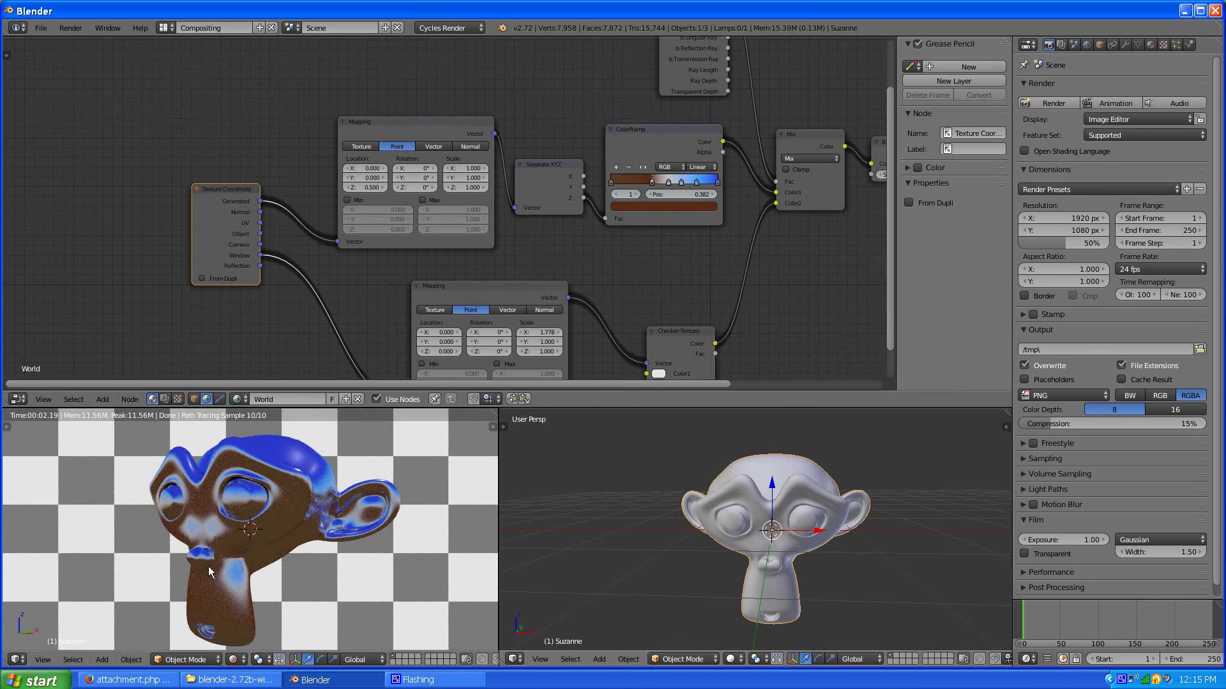
{"action": "middle_click_drag", "start_coordinate": [208, 565], "coordinate": [324, 556]}
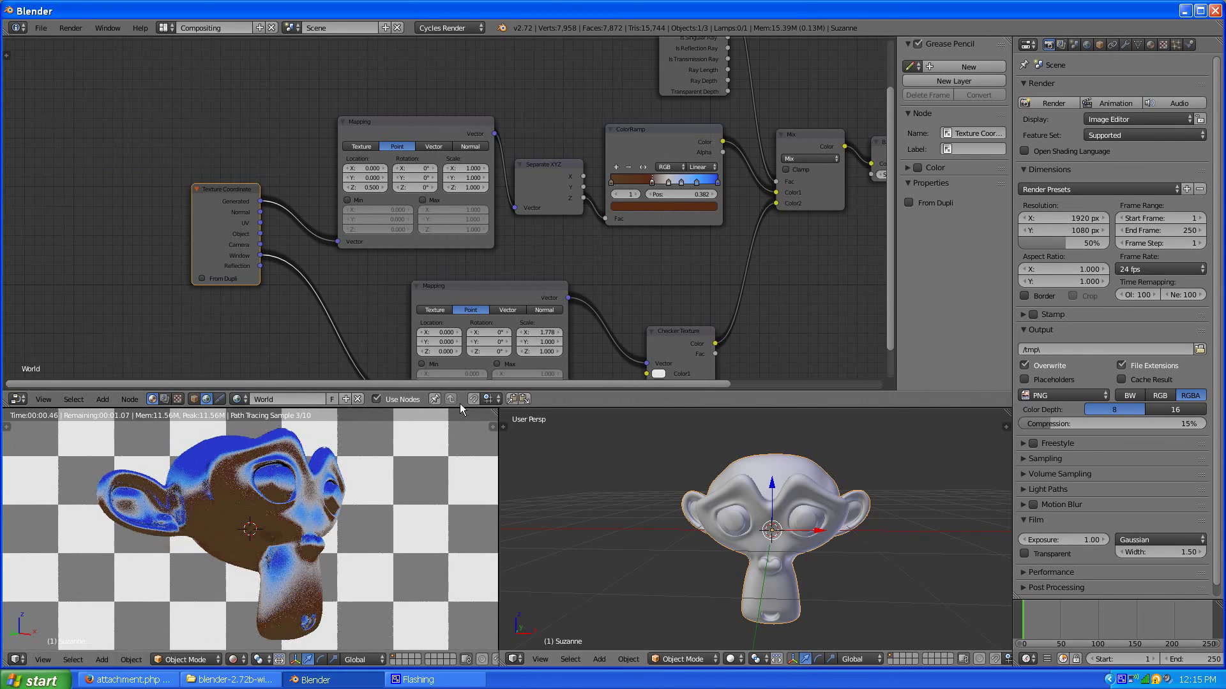
{"action": "scroll", "coordinate": [719, 327], "scroll_direction": "down", "scroll_amount": 3}
{"action": "middle_click_drag", "start_coordinate": [725, 300], "coordinate": [594, 295]}
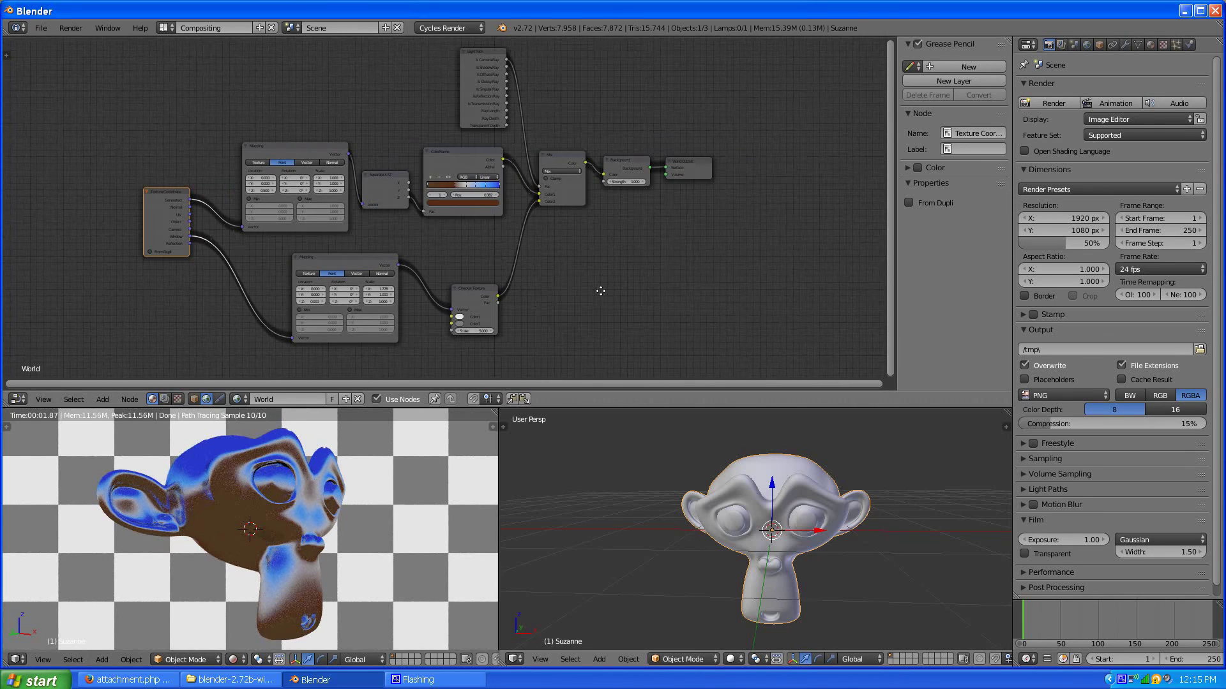
{"action": "scroll", "coordinate": [310, 358], "scroll_direction": "up", "scroll_amount": 2}
{"action": "scroll", "coordinate": [402, 256], "scroll_direction": "down", "scroll_amount": 2}
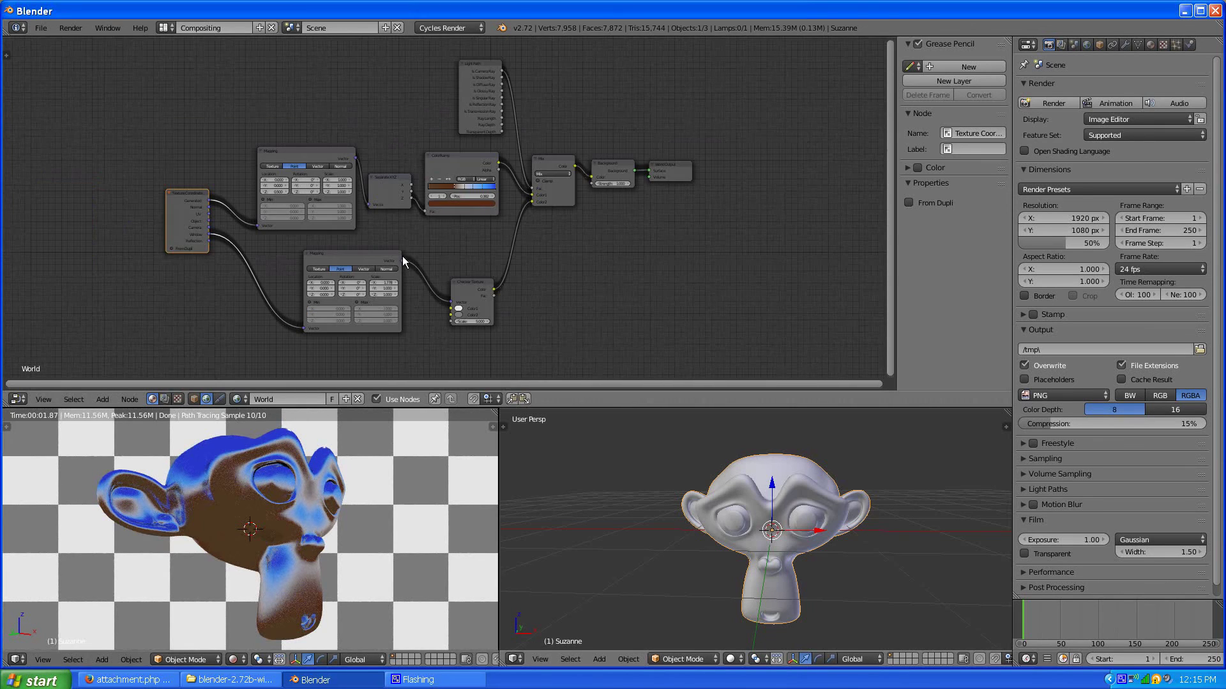
{"action": "scroll", "coordinate": [342, 323], "scroll_direction": "up", "scroll_amount": 2}
{"action": "left_click", "coordinate": [474, 322]}
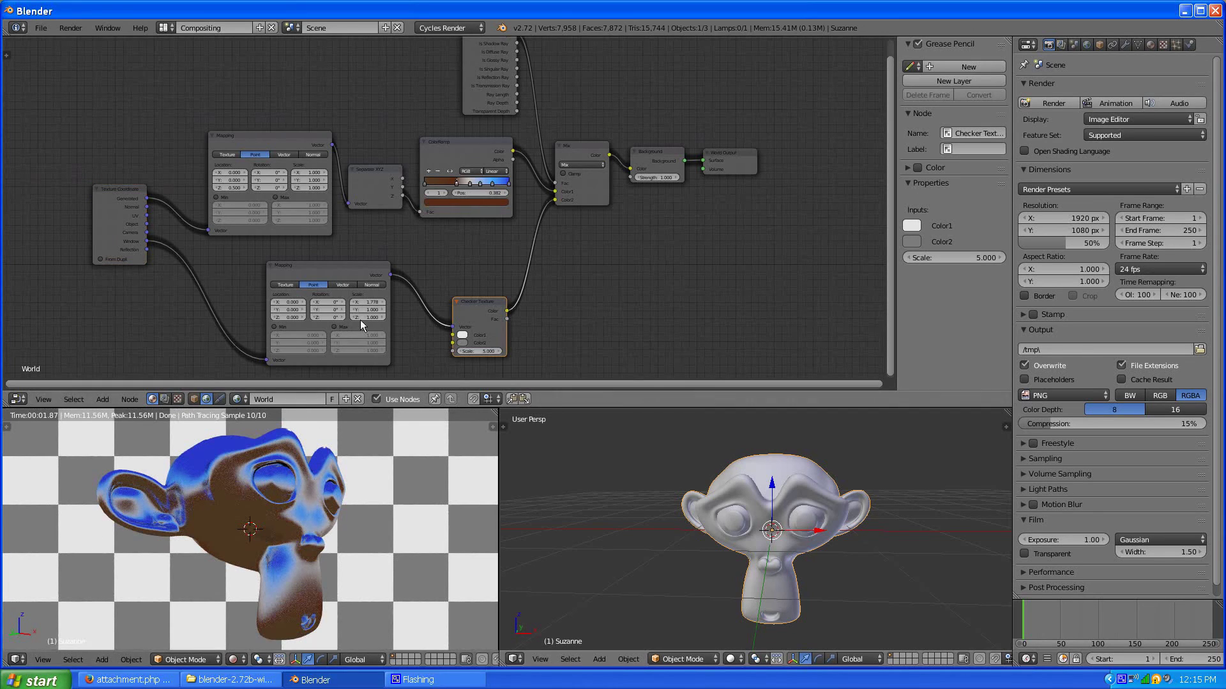
{"action": "middle_click_drag", "start_coordinate": [302, 544], "coordinate": [85, 564]}
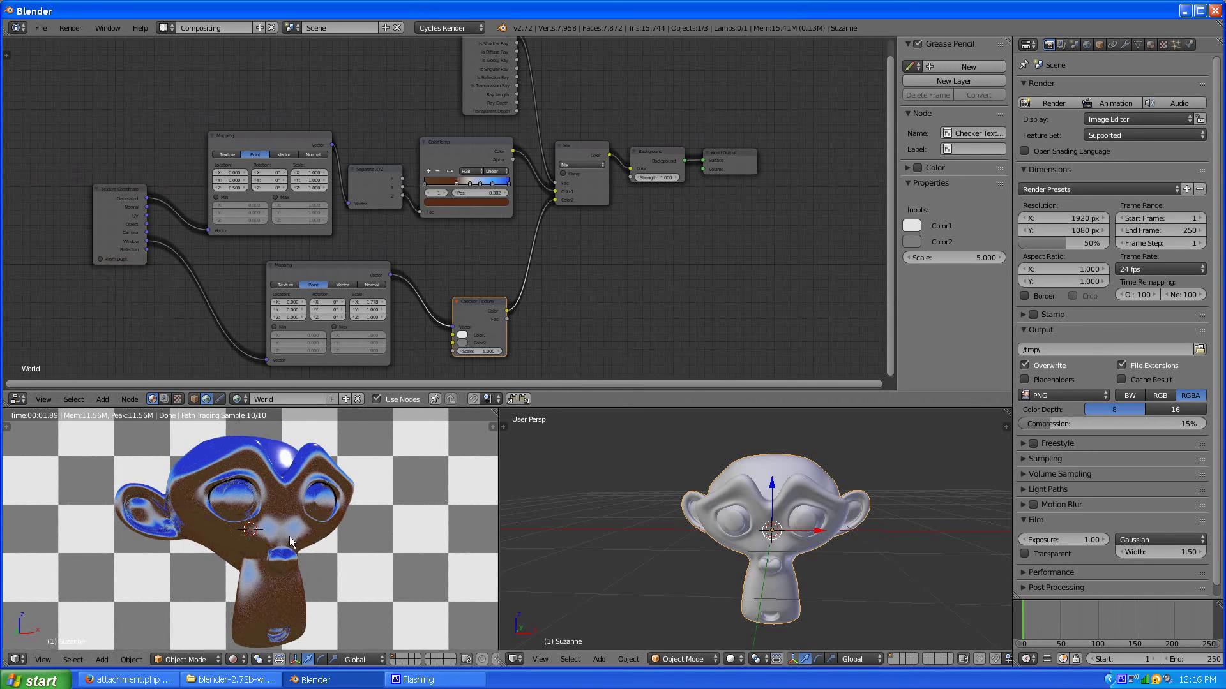
{"action": "middle_click_drag", "start_coordinate": [295, 542], "coordinate": [188, 576]}
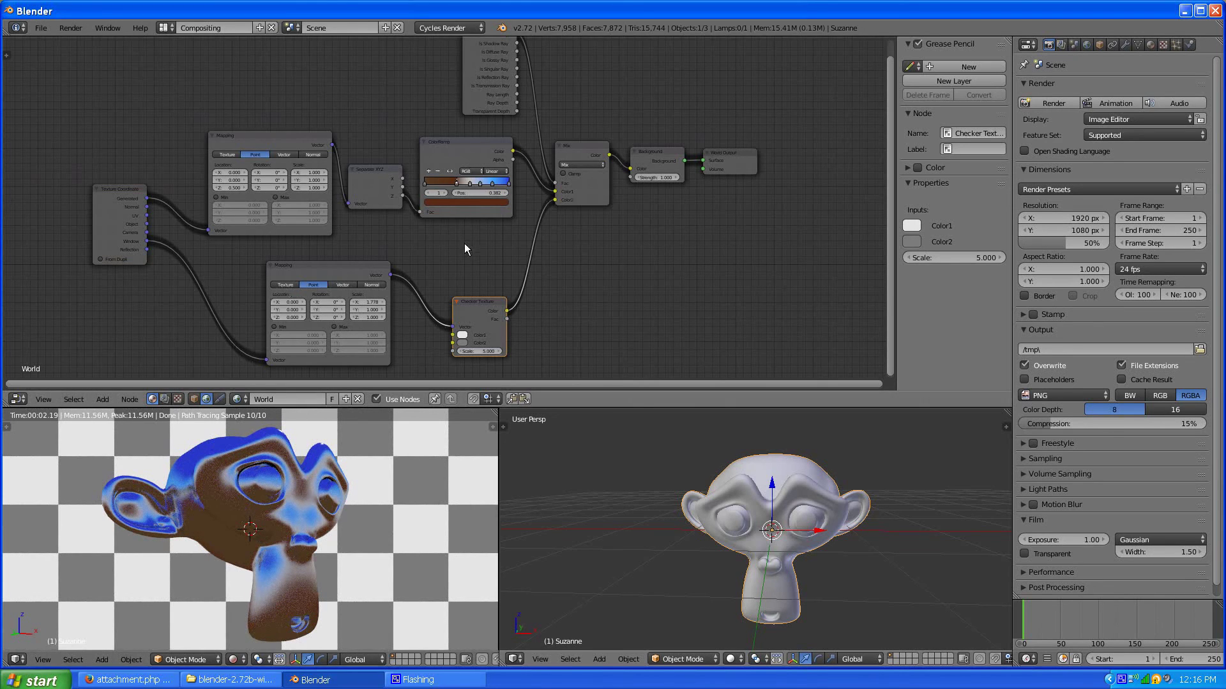
{"action": "key", "text": "Home"}
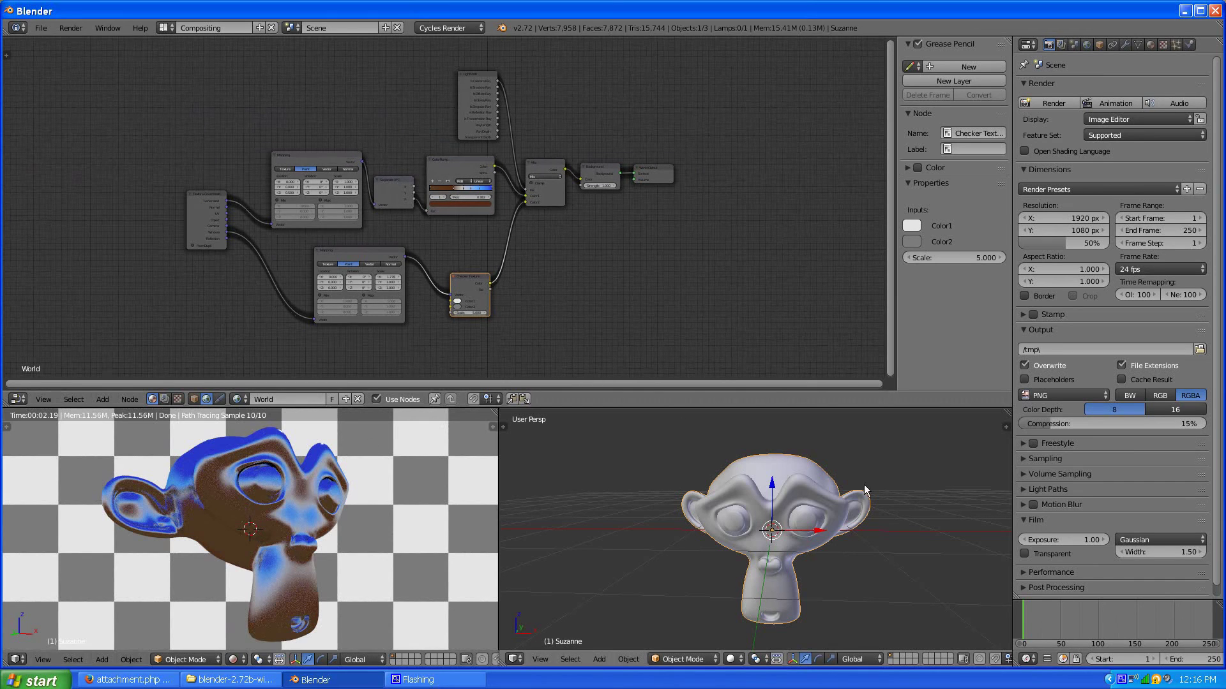
{"action": "middle_click_drag", "start_coordinate": [715, 518], "coordinate": [781, 499]}
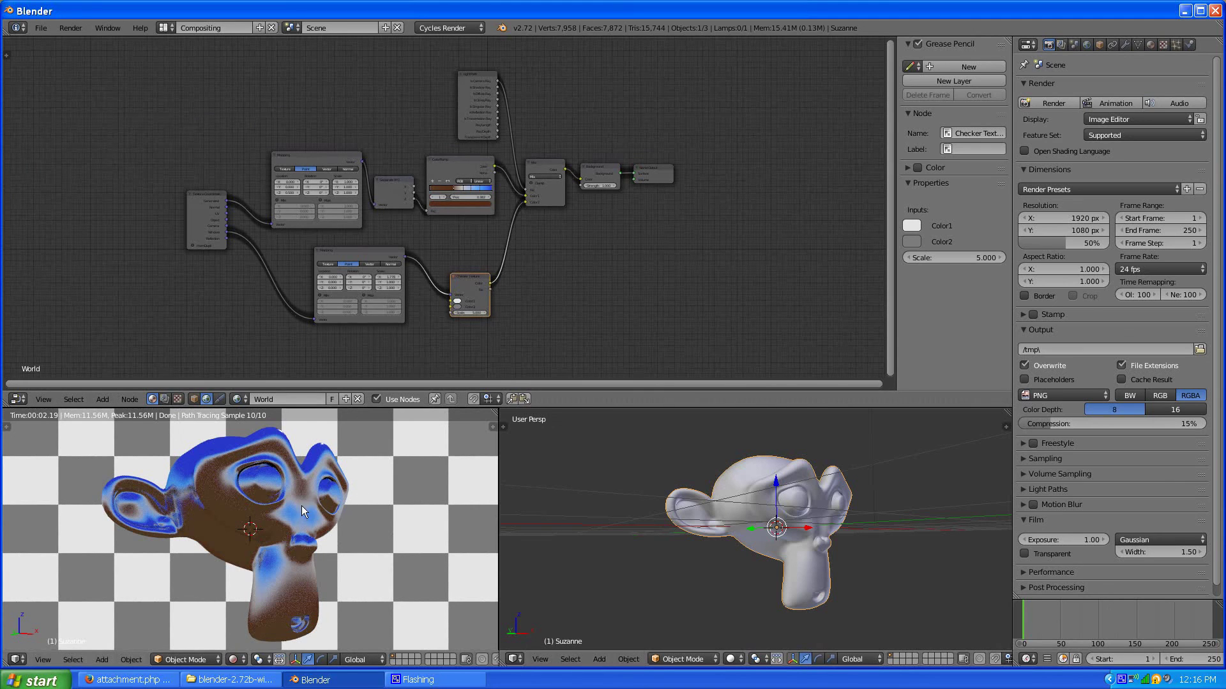
{"action": "middle_click_drag", "start_coordinate": [302, 511], "coordinate": [239, 479]}
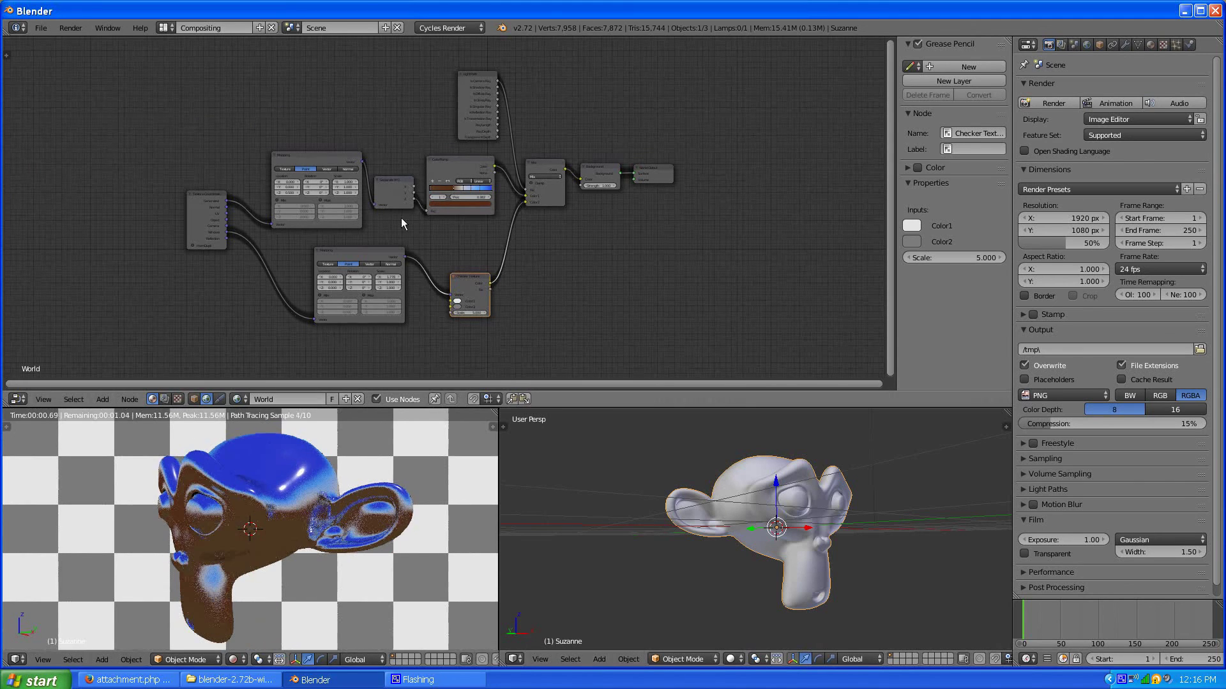
{"action": "scroll", "coordinate": [473, 200], "scroll_direction": "up", "scroll_amount": 1}
{"action": "scroll", "coordinate": [480, 214], "scroll_direction": "up", "scroll_amount": 1}
{"action": "scroll", "coordinate": [482, 217], "scroll_direction": "up", "scroll_amount": 2}
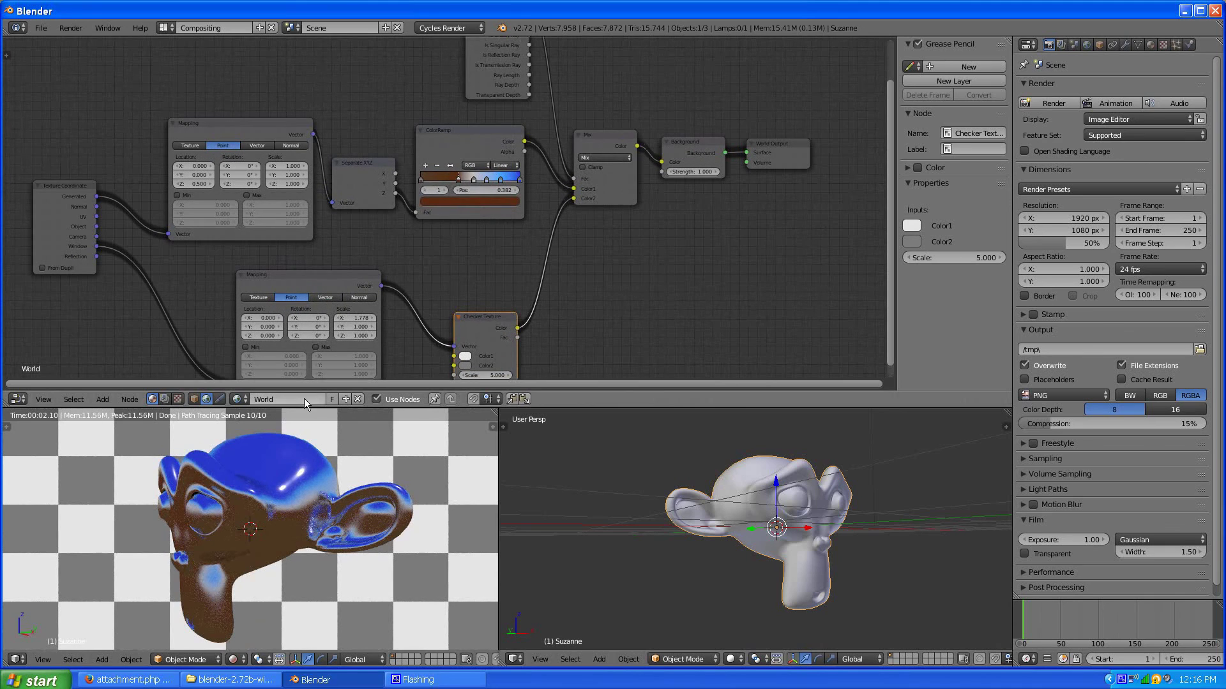